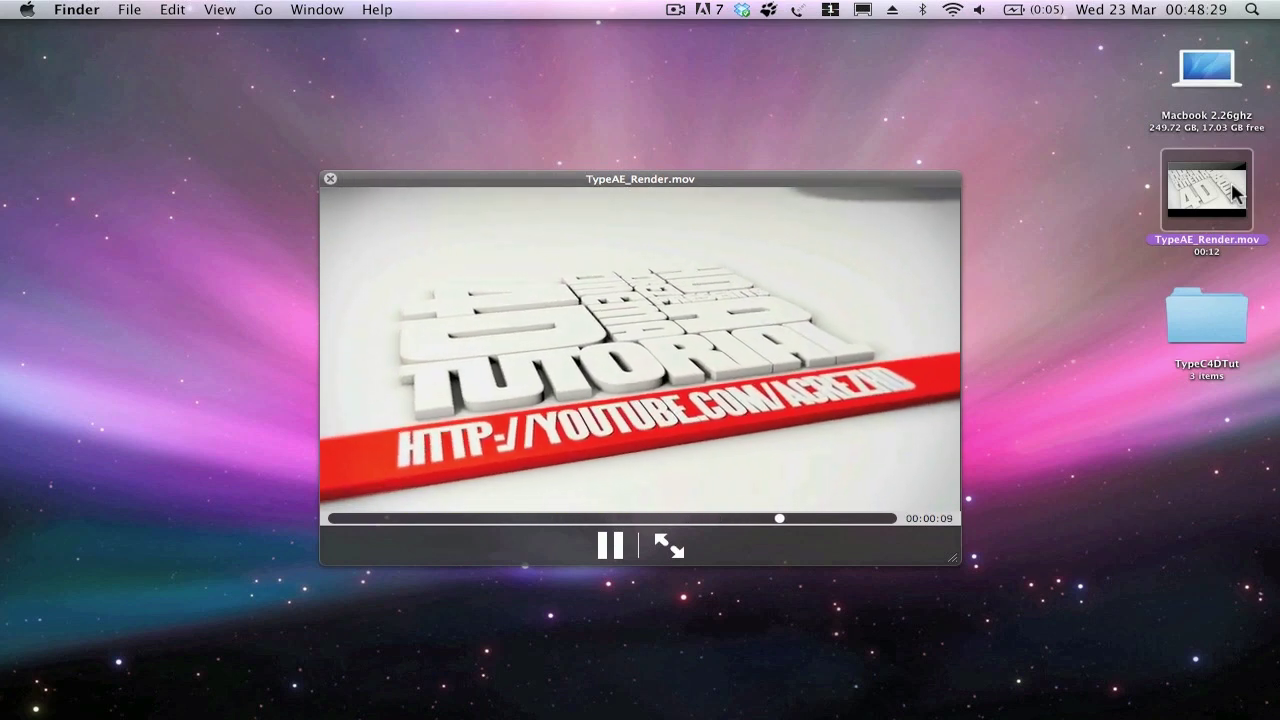
Replay the TypeAE_Render.mov preview from near its start, close it and switch to CINEMA 4D.
left_click(357, 519)
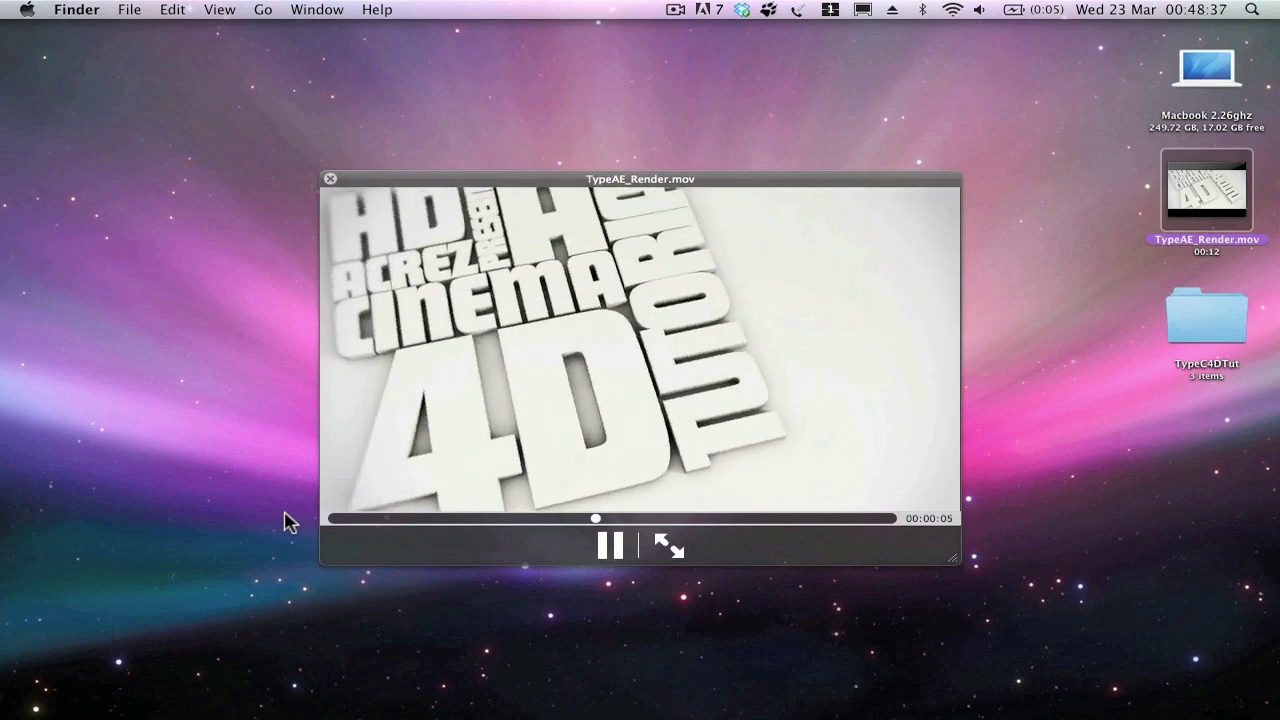
key("space")
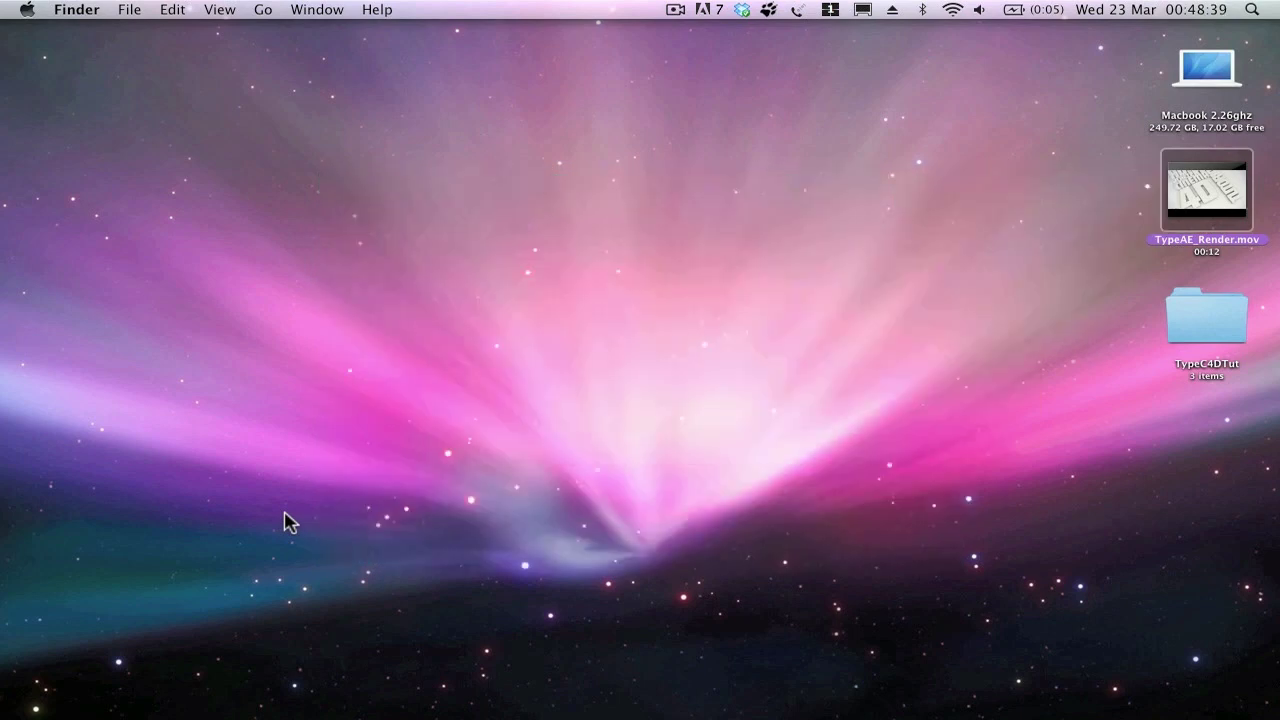
mouse_move(190, 712)
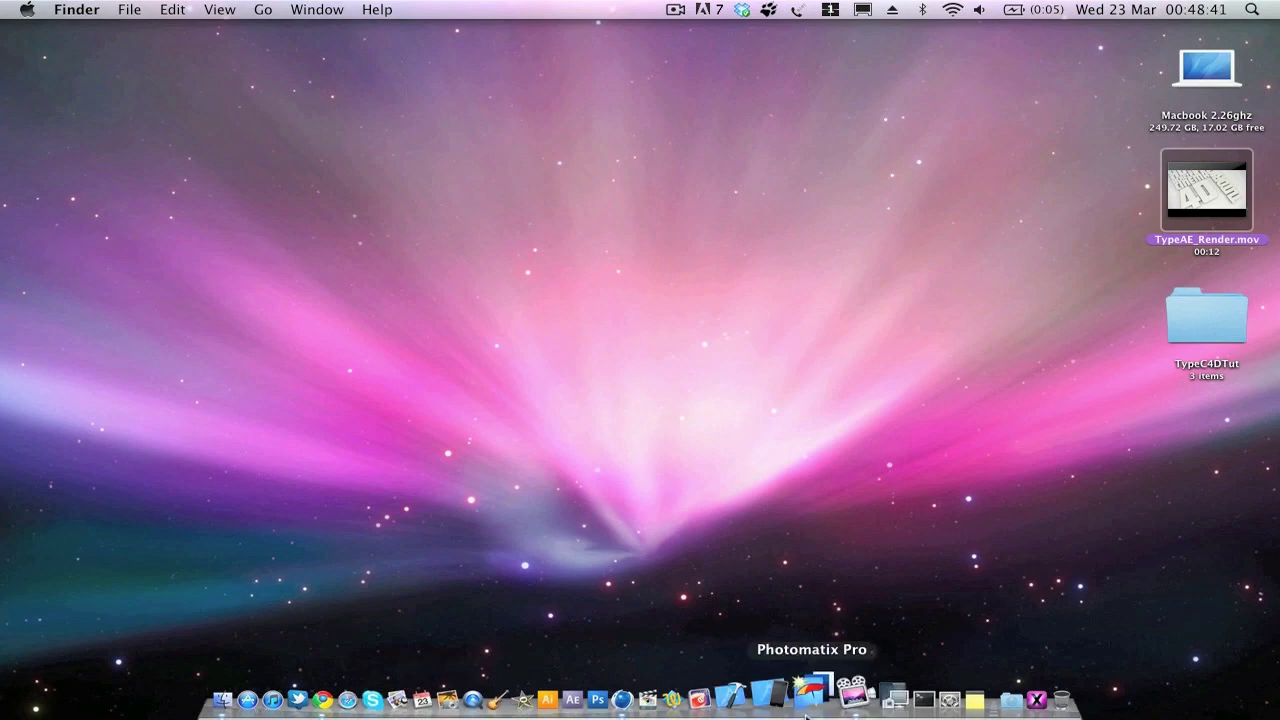
left_click(663, 703)
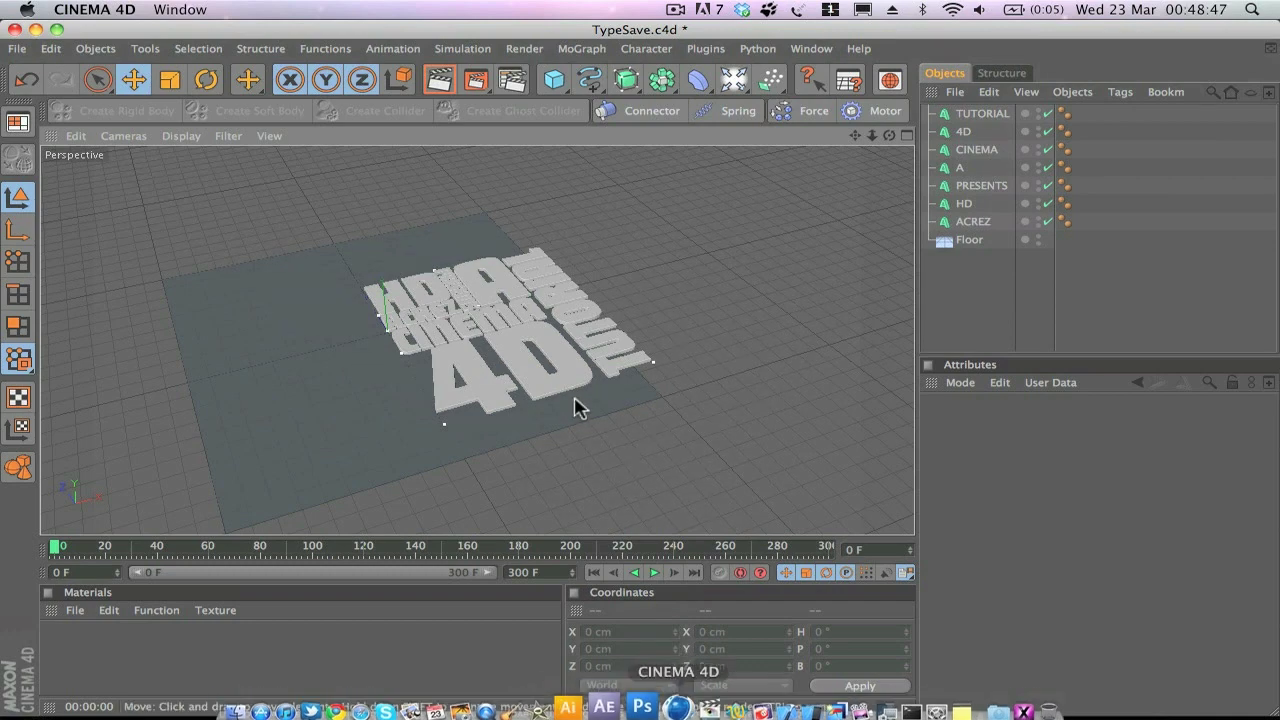
Examine the MoText objects ACREZ, HD, PRESENTS and A and the Floor object, leaving everything deselected.
scroll(403, 372, "up", 4)
scroll(403, 372, "up", 2)
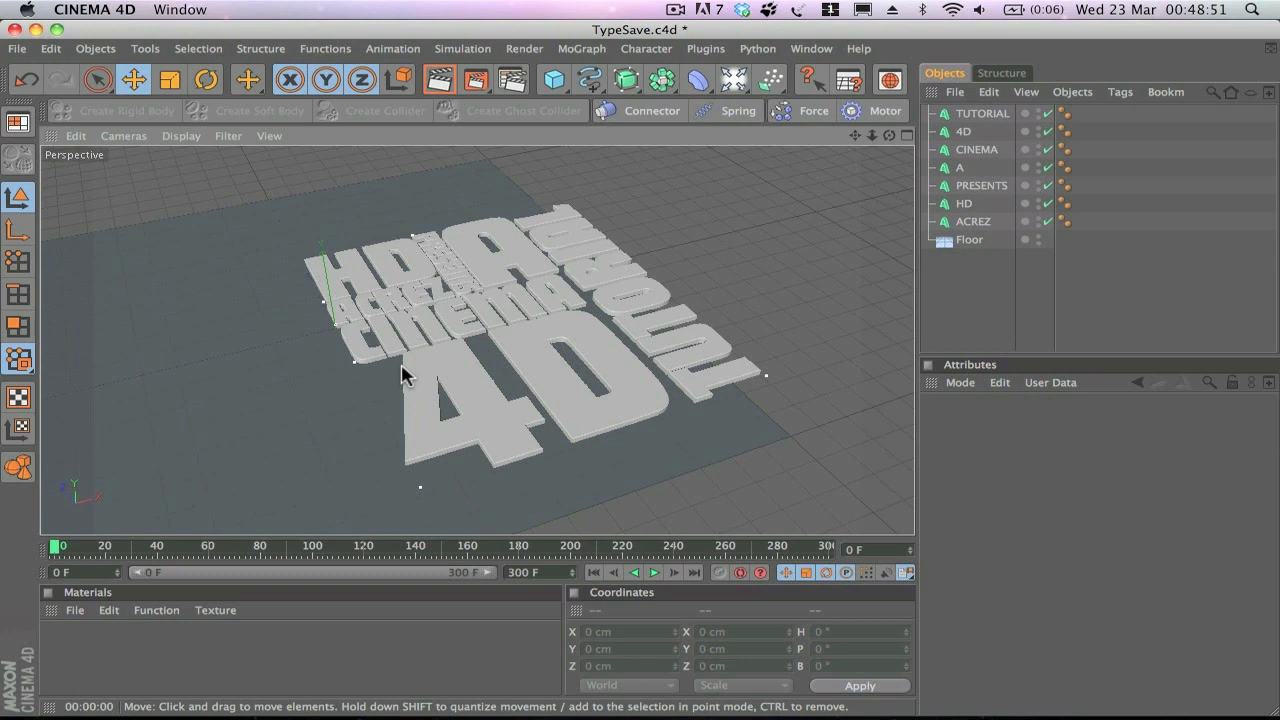
left_click(973, 219)
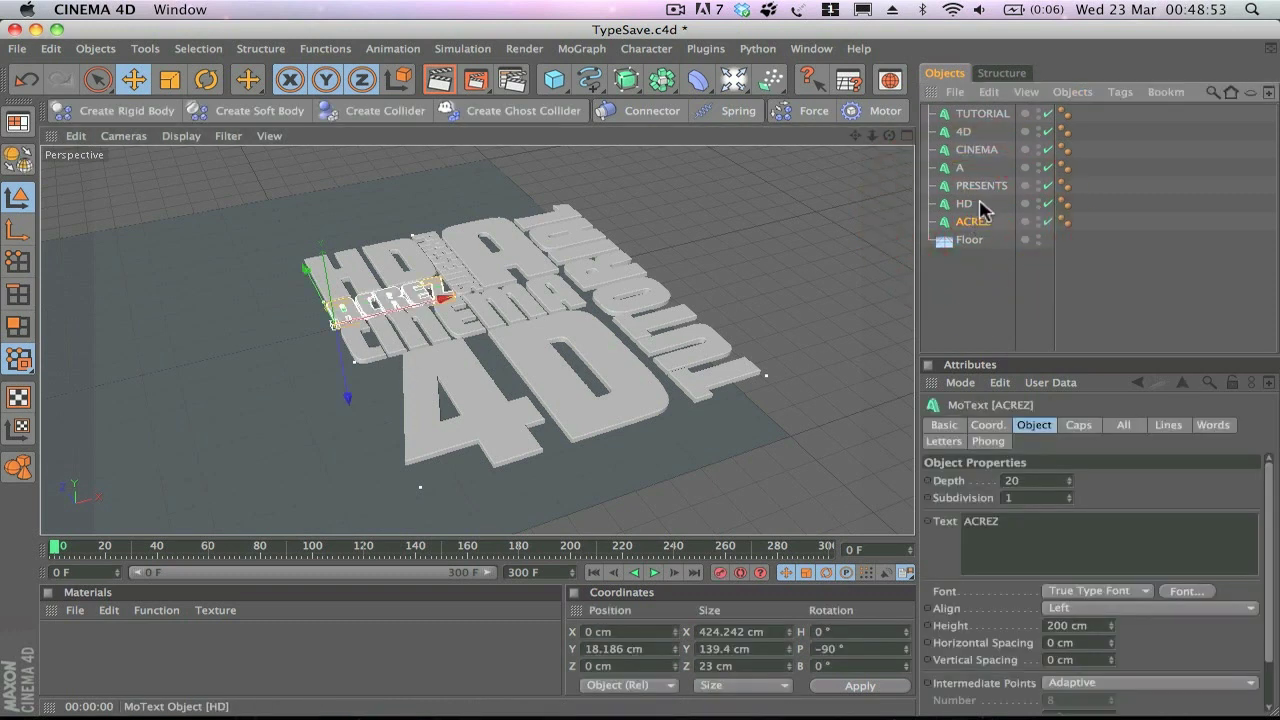
left_click(966, 204)
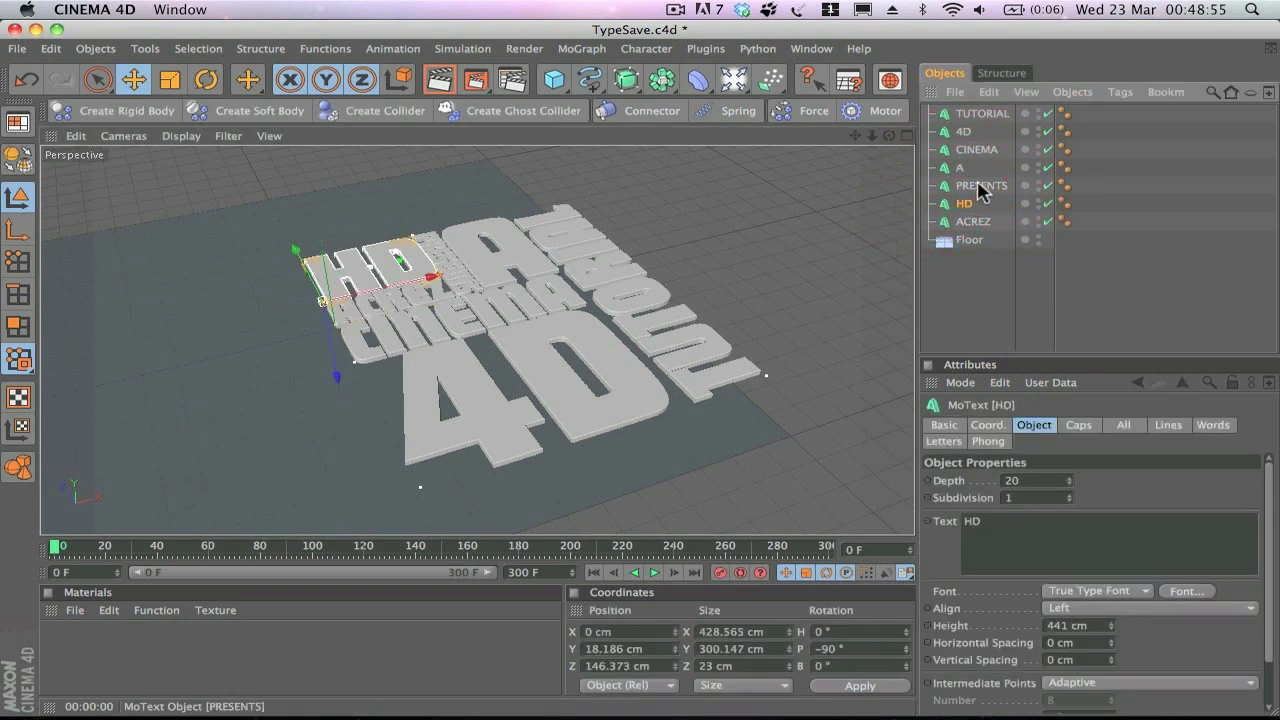
left_click(978, 185)
left_click(962, 167)
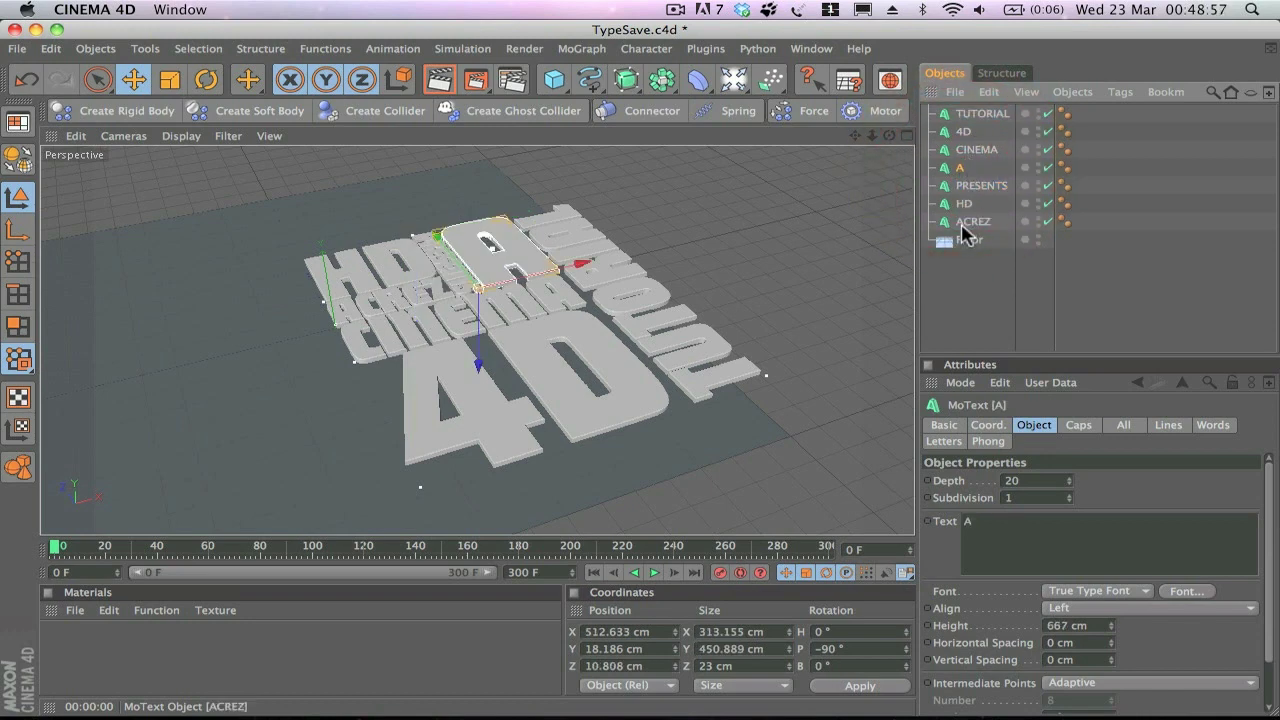
left_click(966, 241)
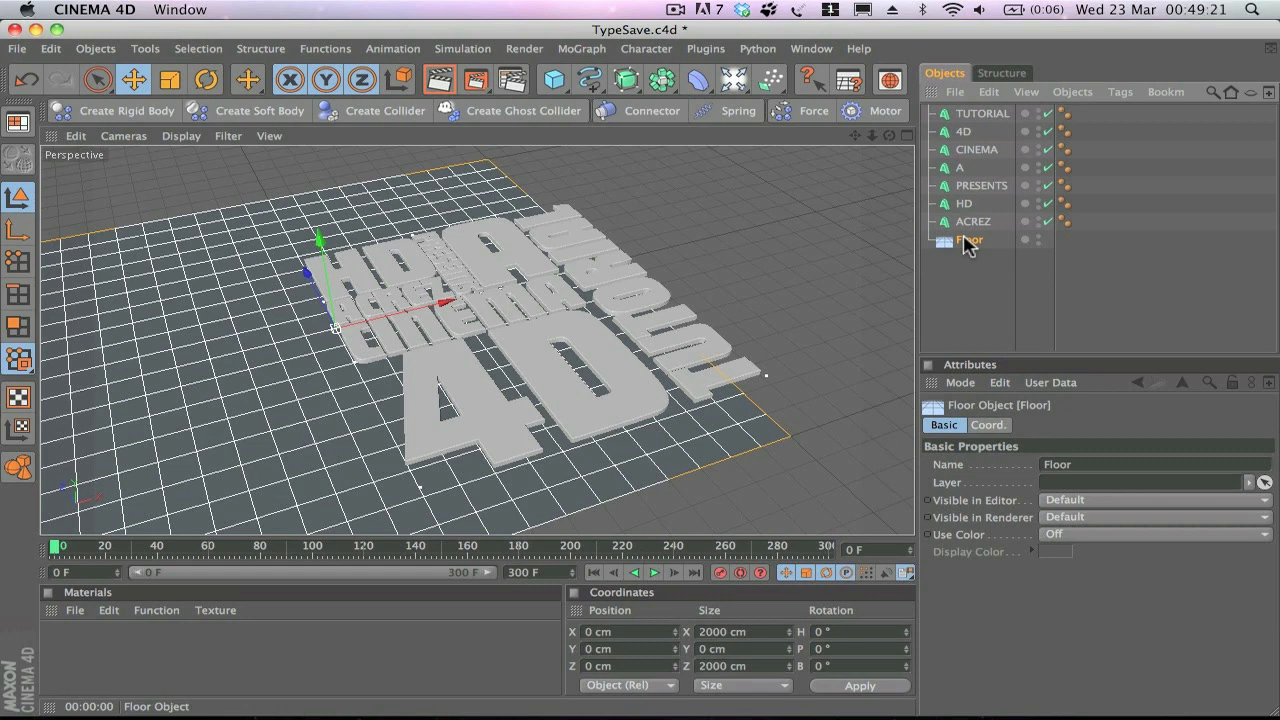
left_click(972, 316)
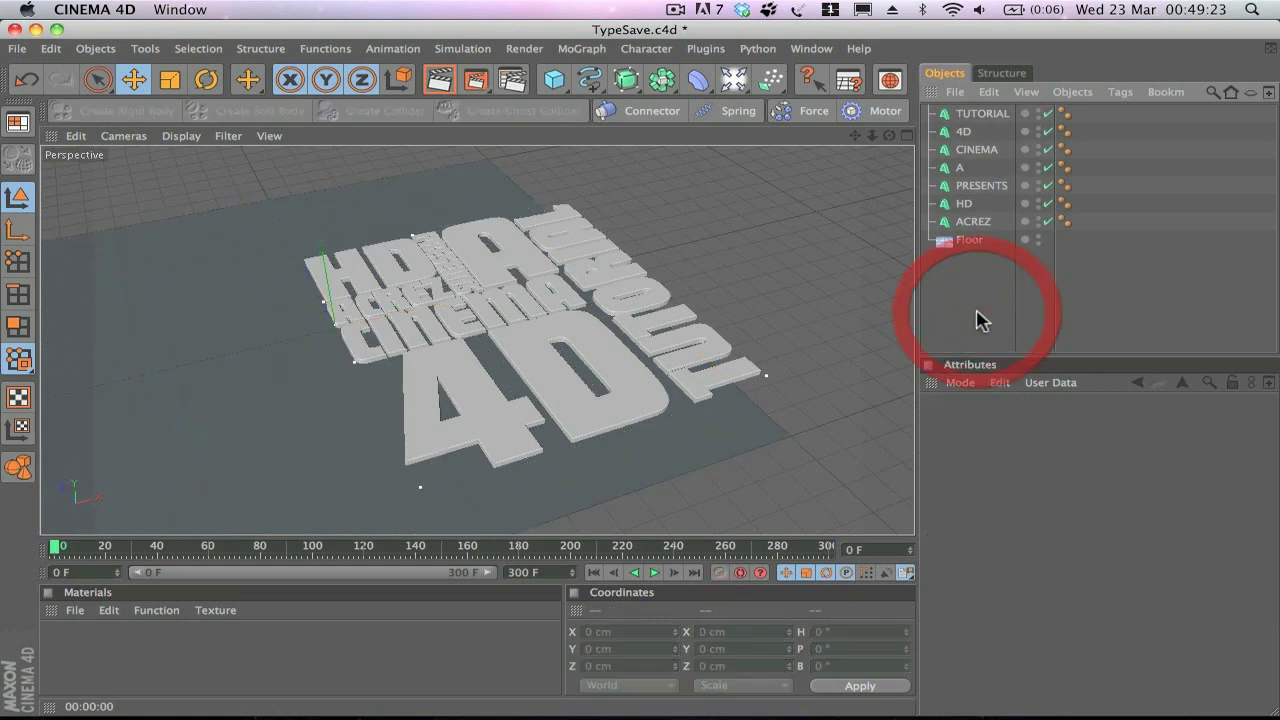
left_click_drag(736, 76, 1056, 310)
left_click_drag(735, 80, 800, 192)
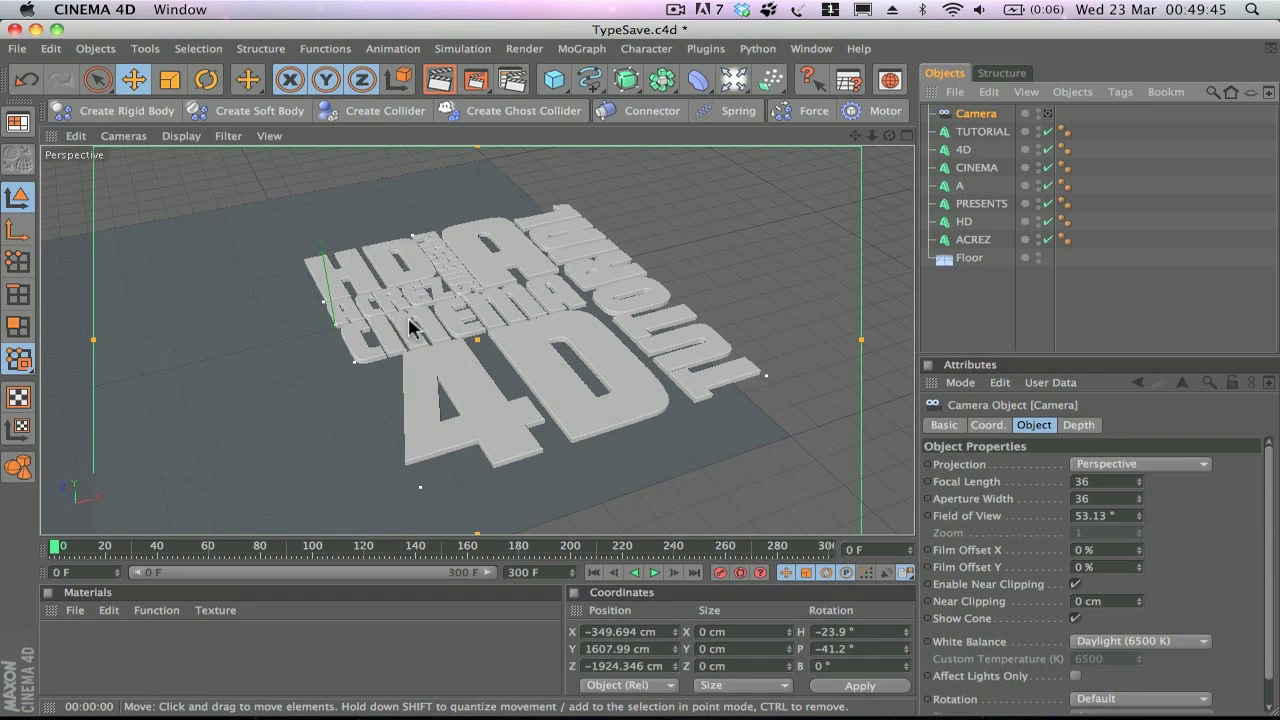
left_click_drag(408, 286, 407, 287)
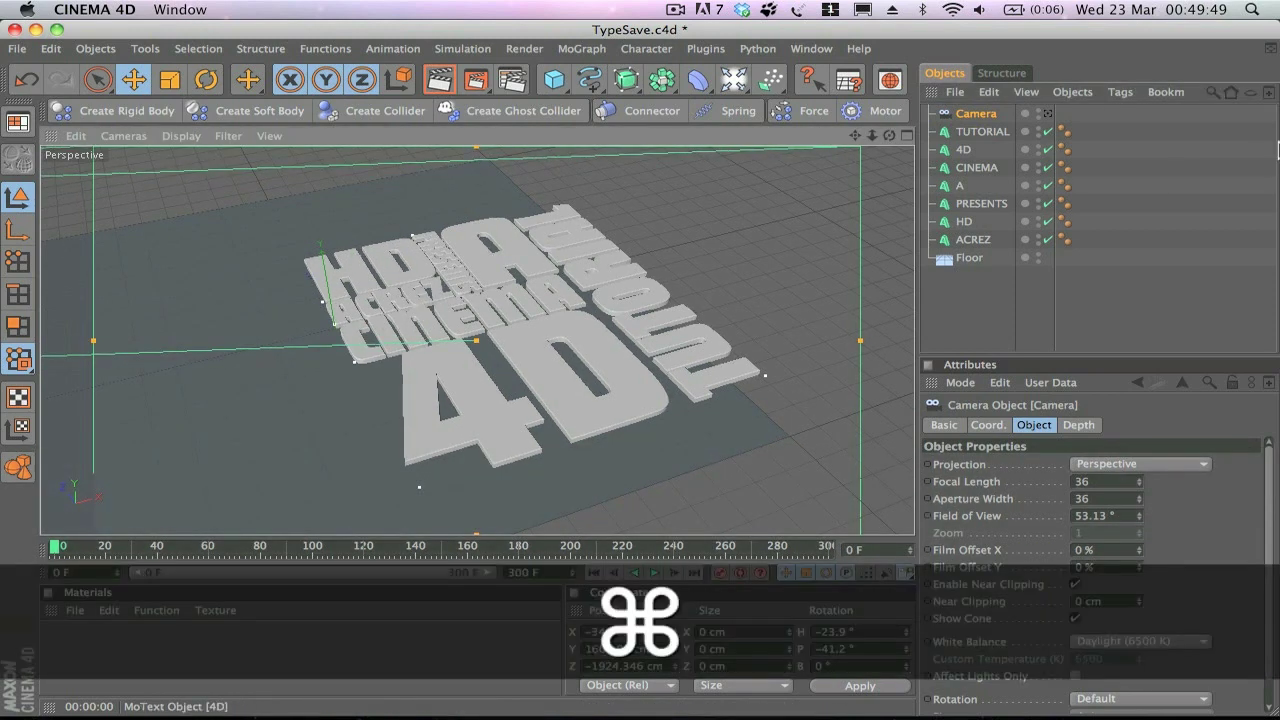
key("super+z")
Add a camera that looks down on the whole text layout at an angle from the TUTORIAL side.
key("1")
mouse_move(669, 251)
left_mouse_down()
mouse_move(1089, 316)
mouse_move(434, 239)
mouse_move(669, 253)
left_mouse_up()
key("2")
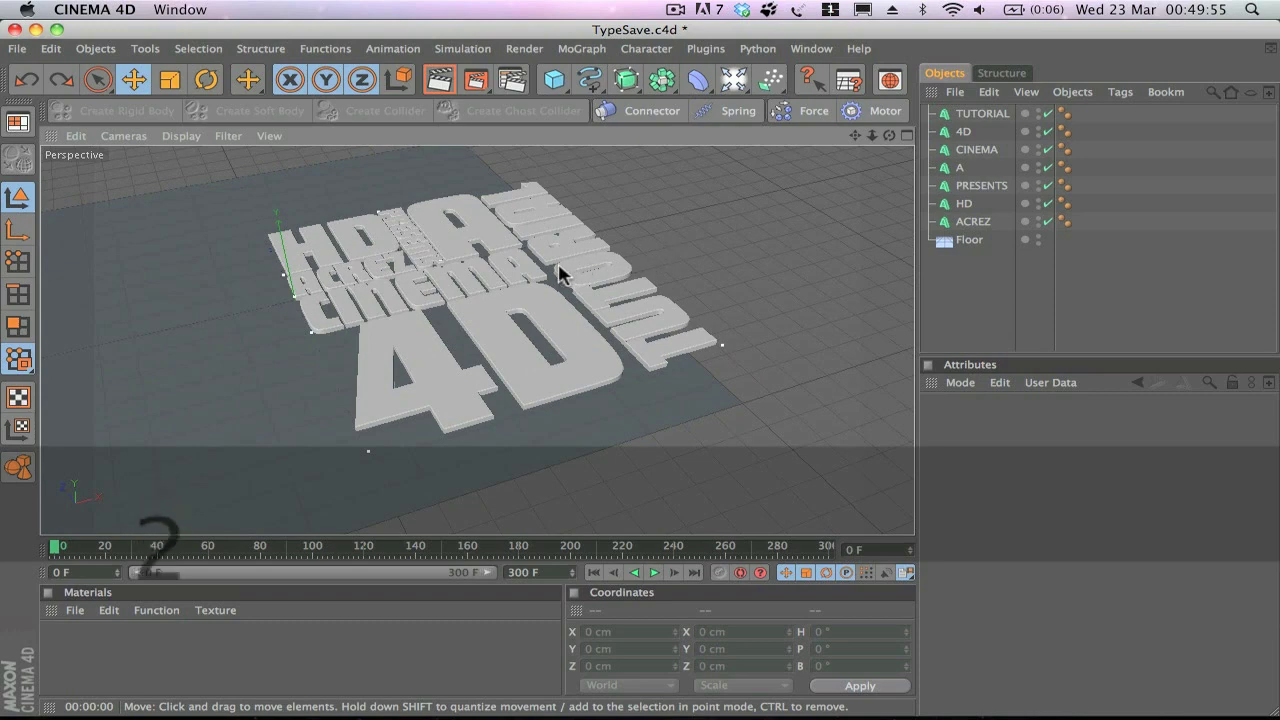
left_click_drag(477, 300, 420, 300)
left_click_drag(500, 268, 558, 268)
key("3")
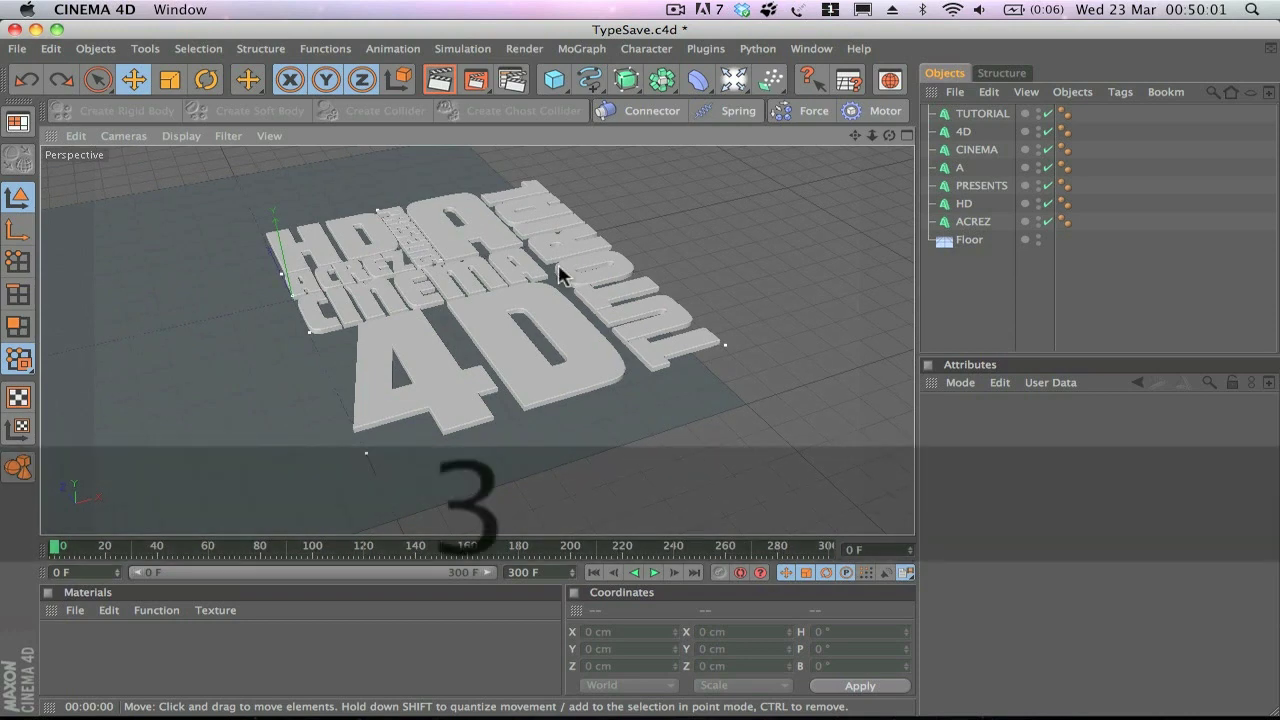
left_click_drag(558, 267, 700, 290)
key("1")
left_click_drag(559, 266, 548, 230)
key("3")
left_click_drag(576, 302, 574, 308)
left_click_drag(582, 240, 578, 305)
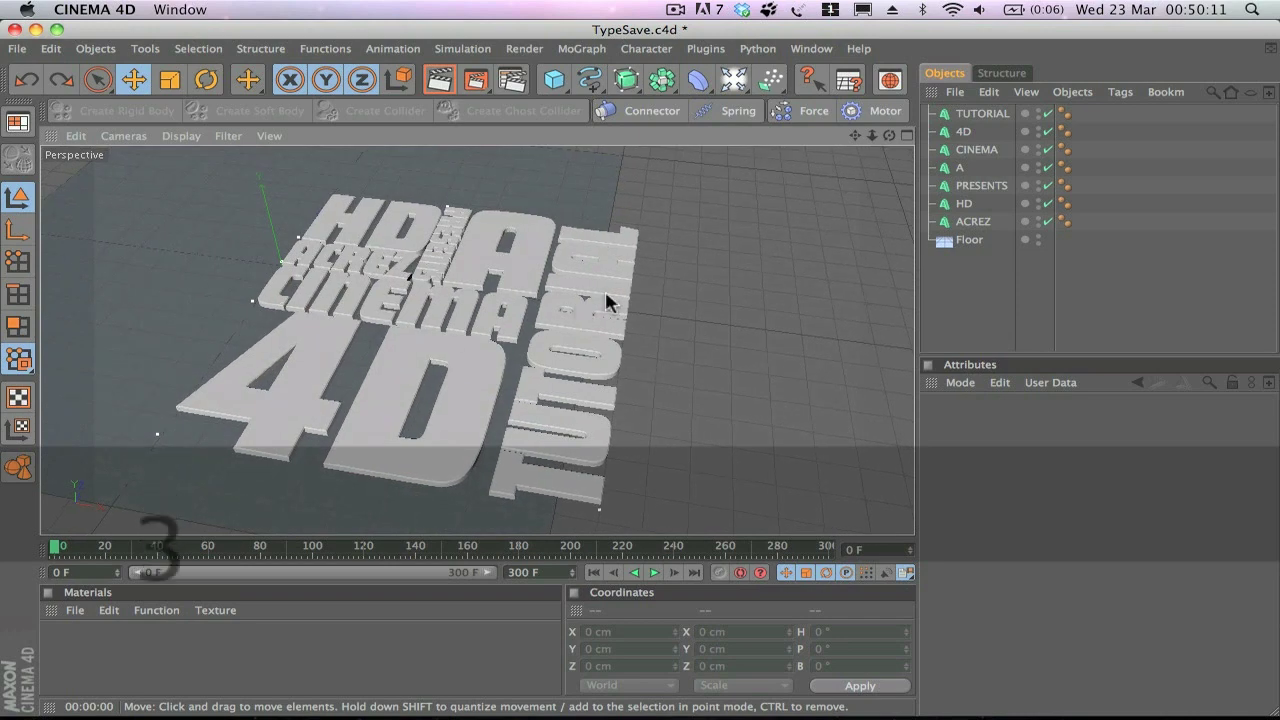
left_click(734, 80)
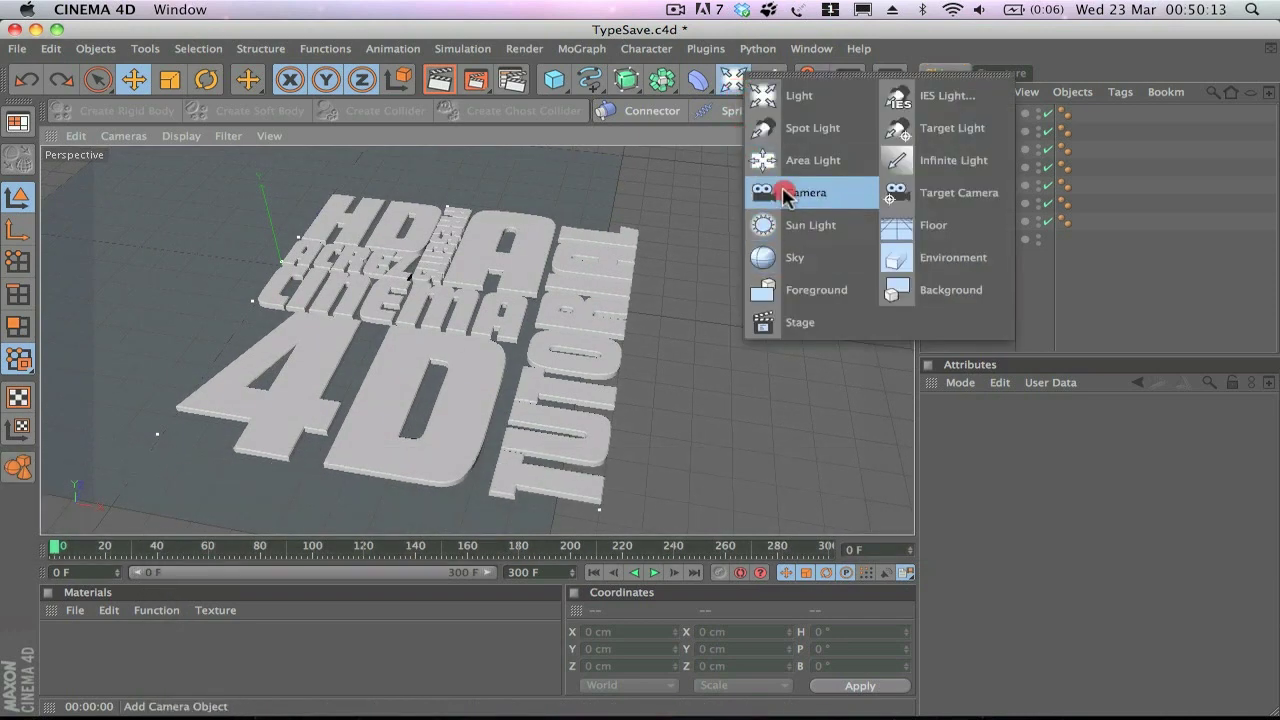
left_click(782, 194)
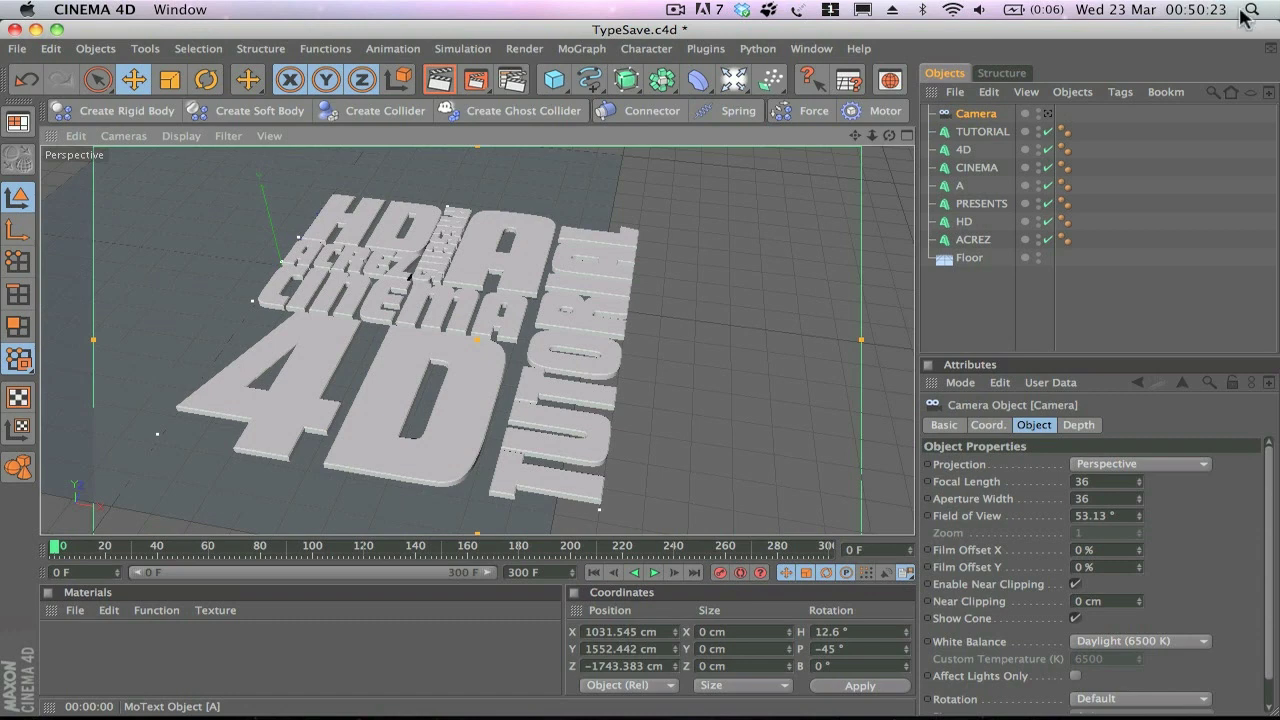
Look through the new camera and orbit and pan it to a lower, more tilted angle on the text.
key("3")
left_click_drag(524, 276, 579, 307)
key("1")
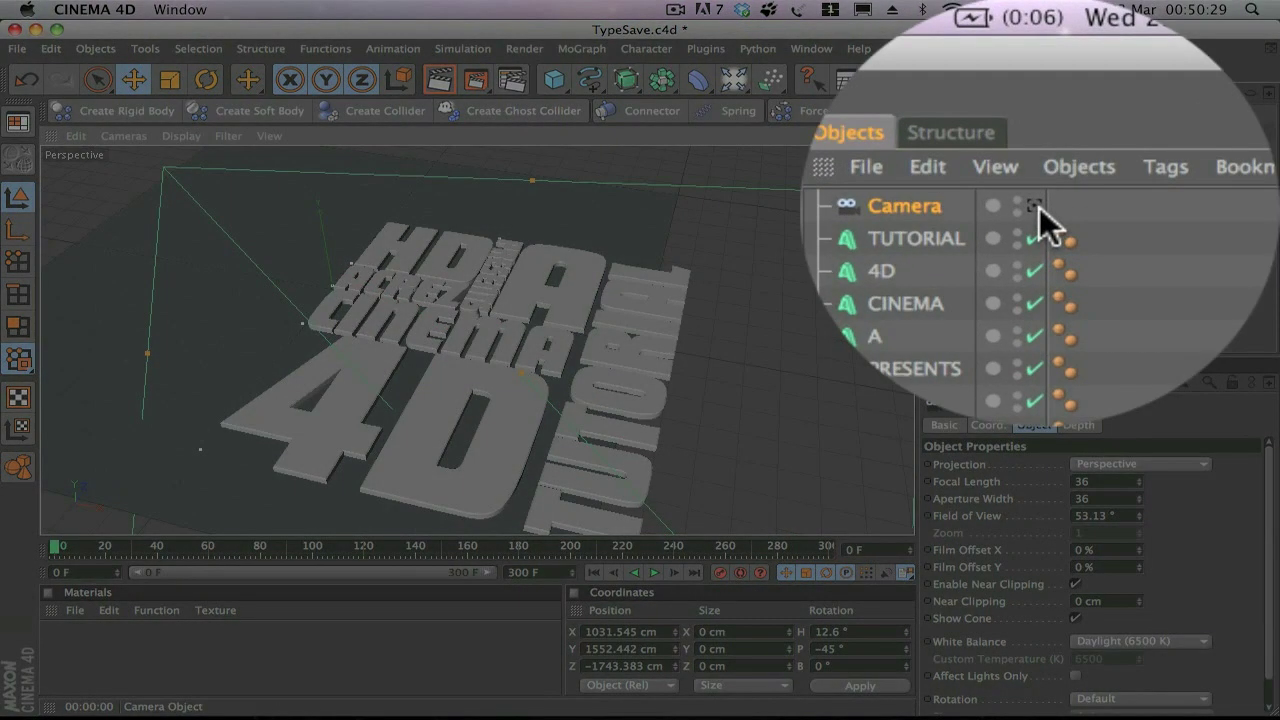
left_click(1048, 113)
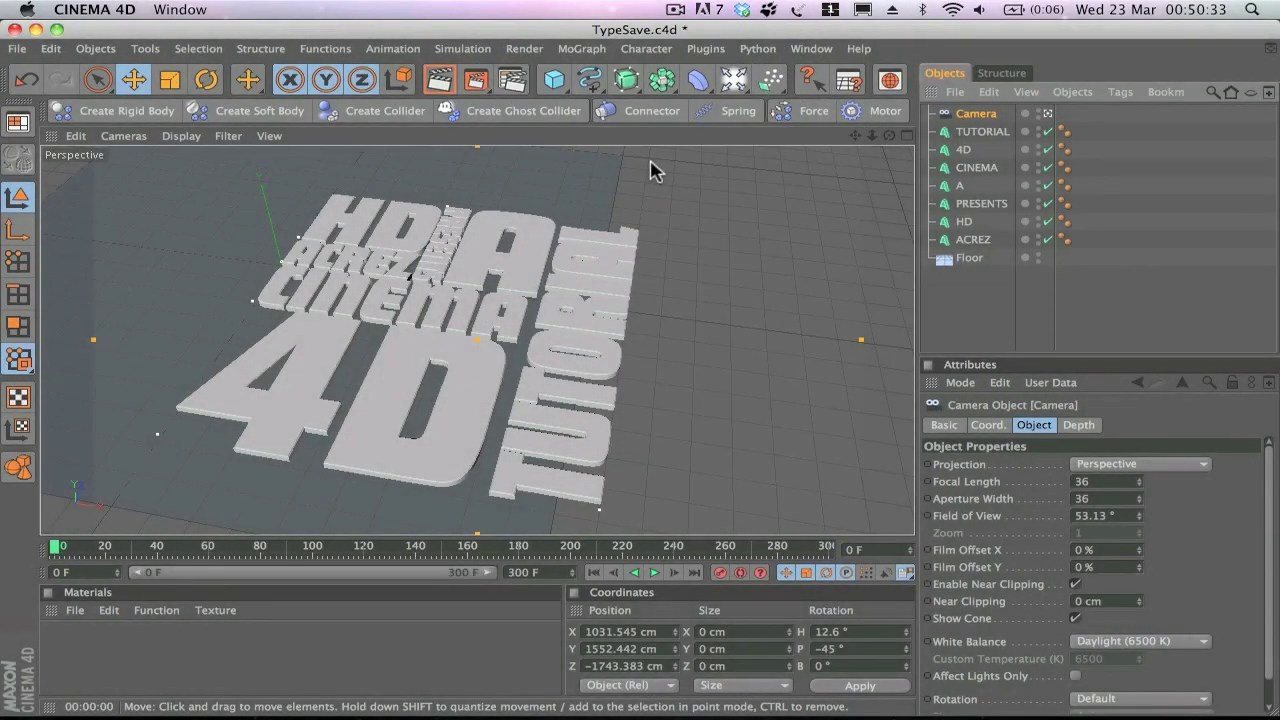
key("3")
left_click_drag(505, 231, 460, 190)
key("1")
left_click_drag(514, 280, 449, 171)
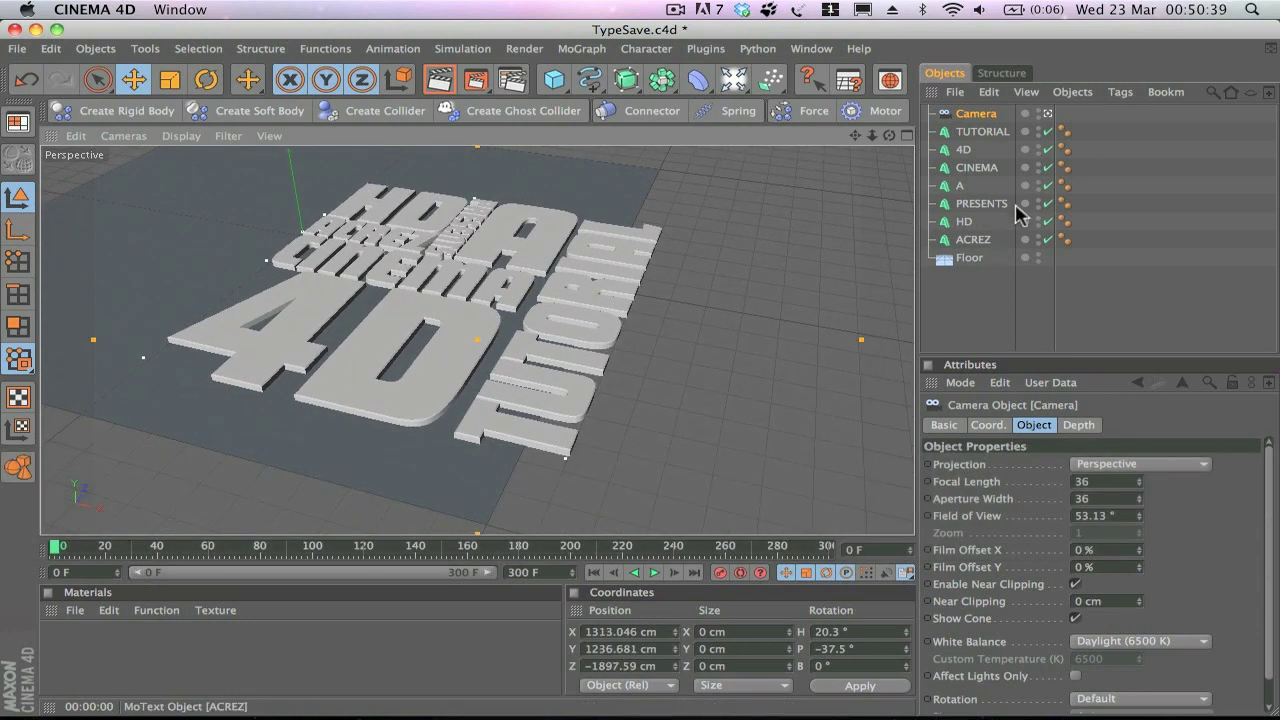
Leave the camera view to examine where the camera sits relative to the text, and return to the camera view.
left_click(1048, 113)
key("3")
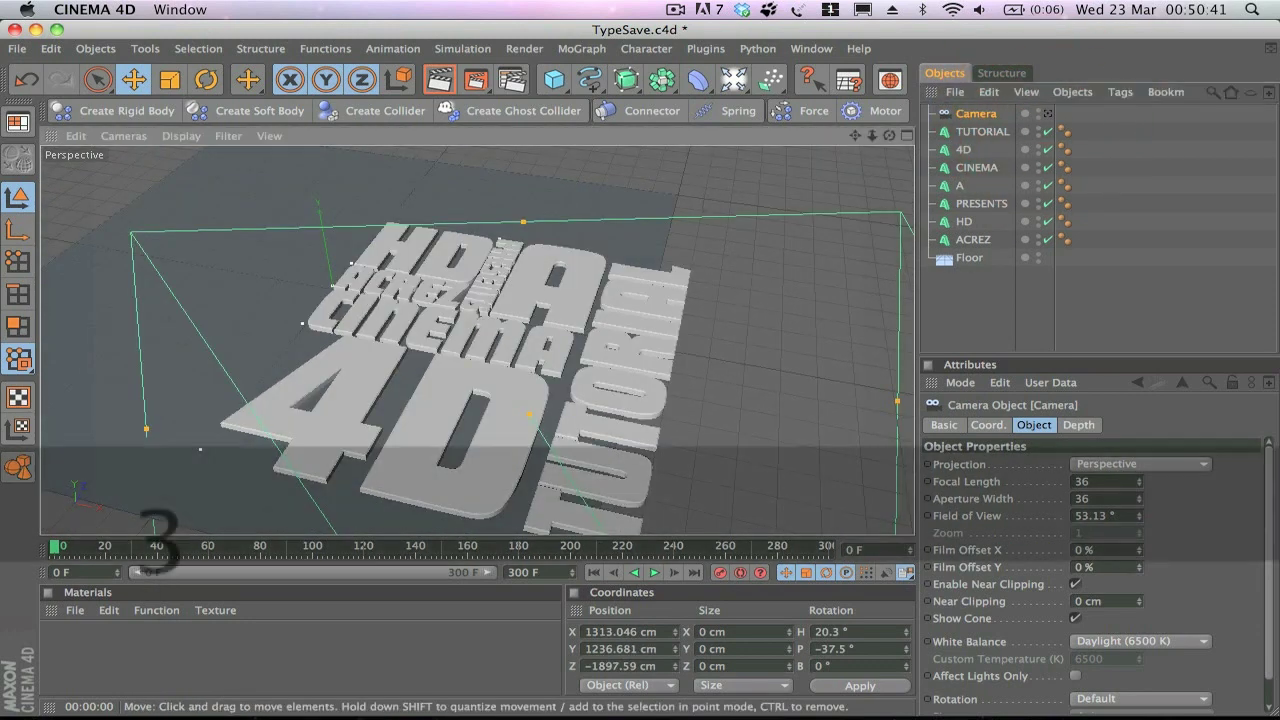
left_click_drag(747, 286, 830, 286)
scroll(747, 286, "down", 3)
key("3")
left_click_drag(747, 286, 494, 190)
key("1")
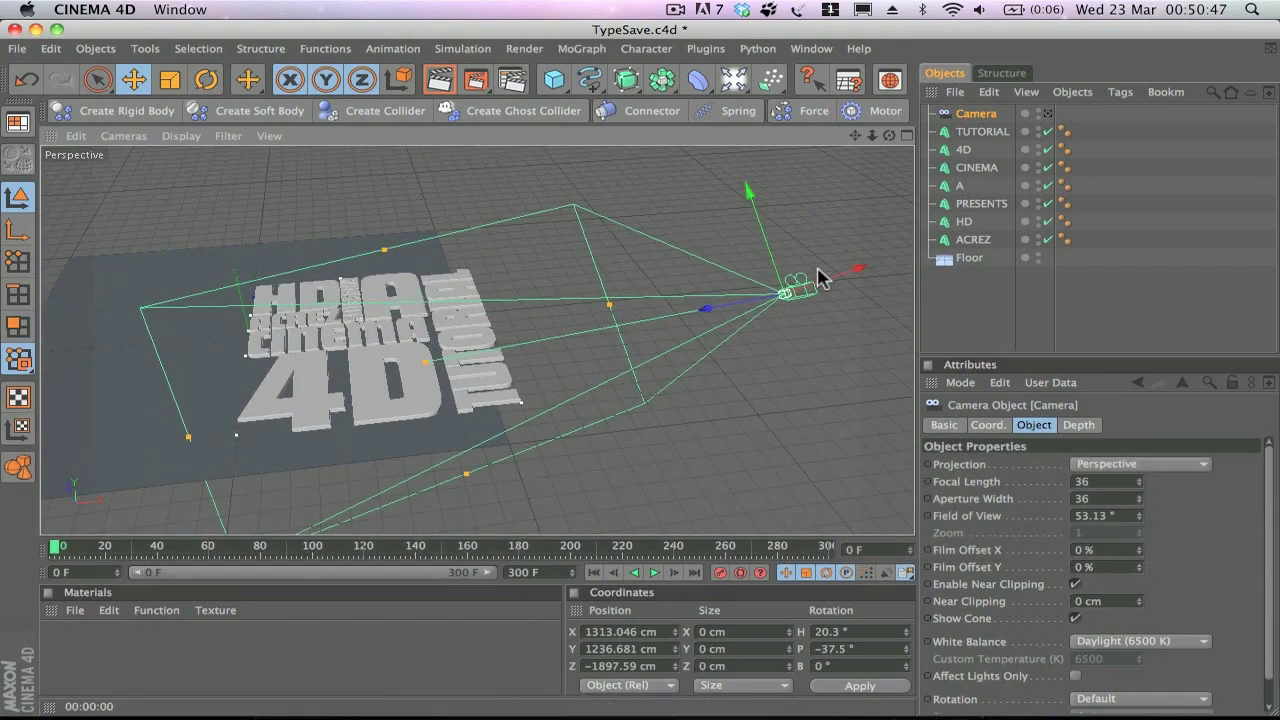
left_click(1047, 114)
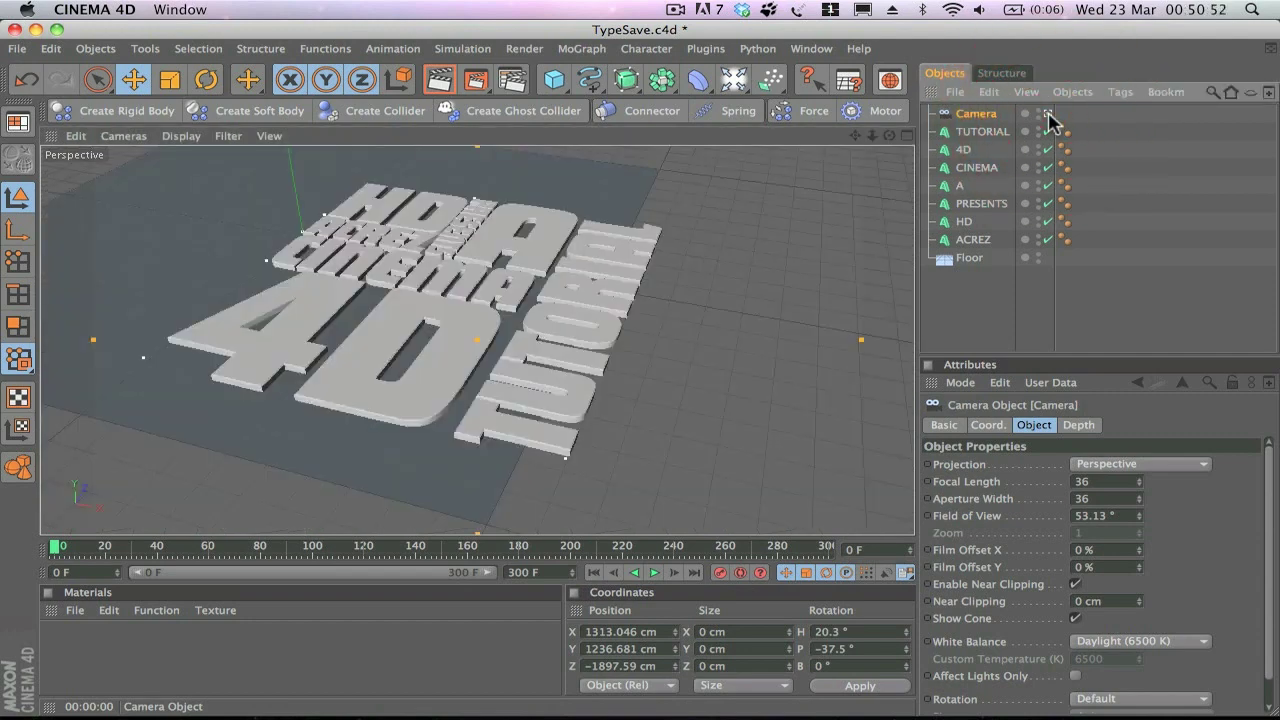
Turn the camera to a more frontal view and record a keyframe for the ACREZ text at frame 40.
left_click(970, 241)
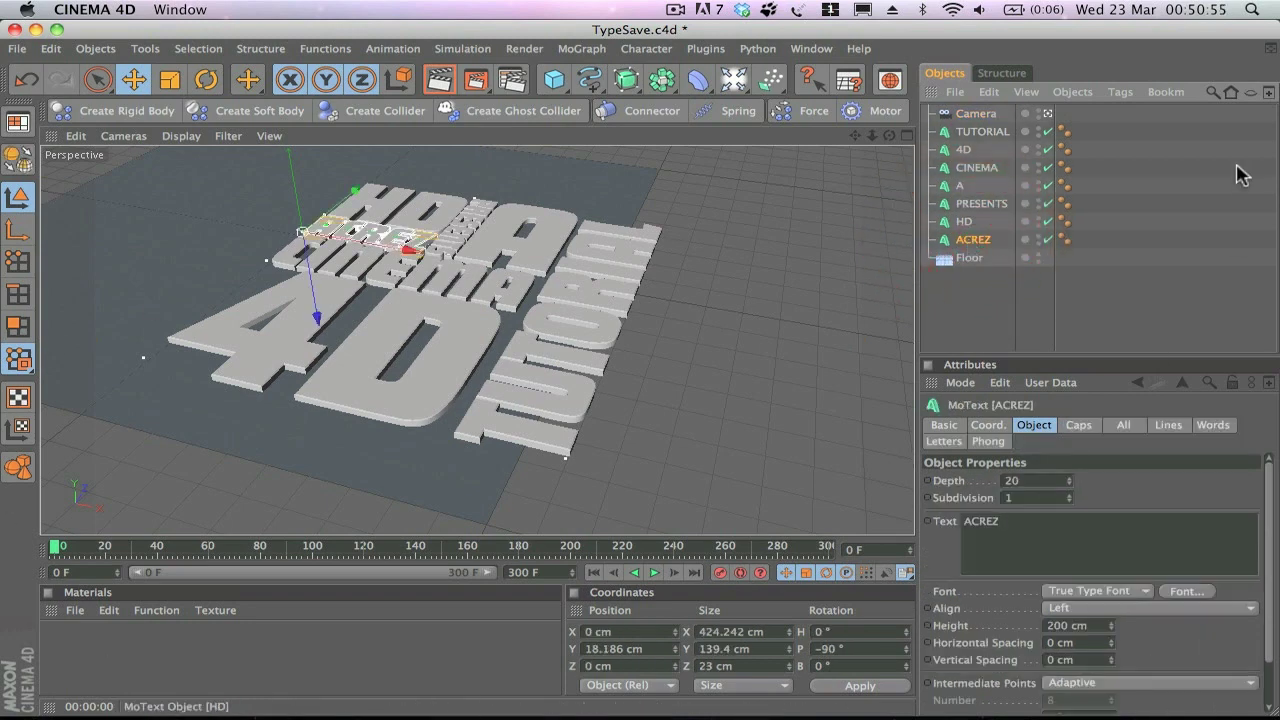
left_click_drag(477, 340, 590, 365)
key("1")
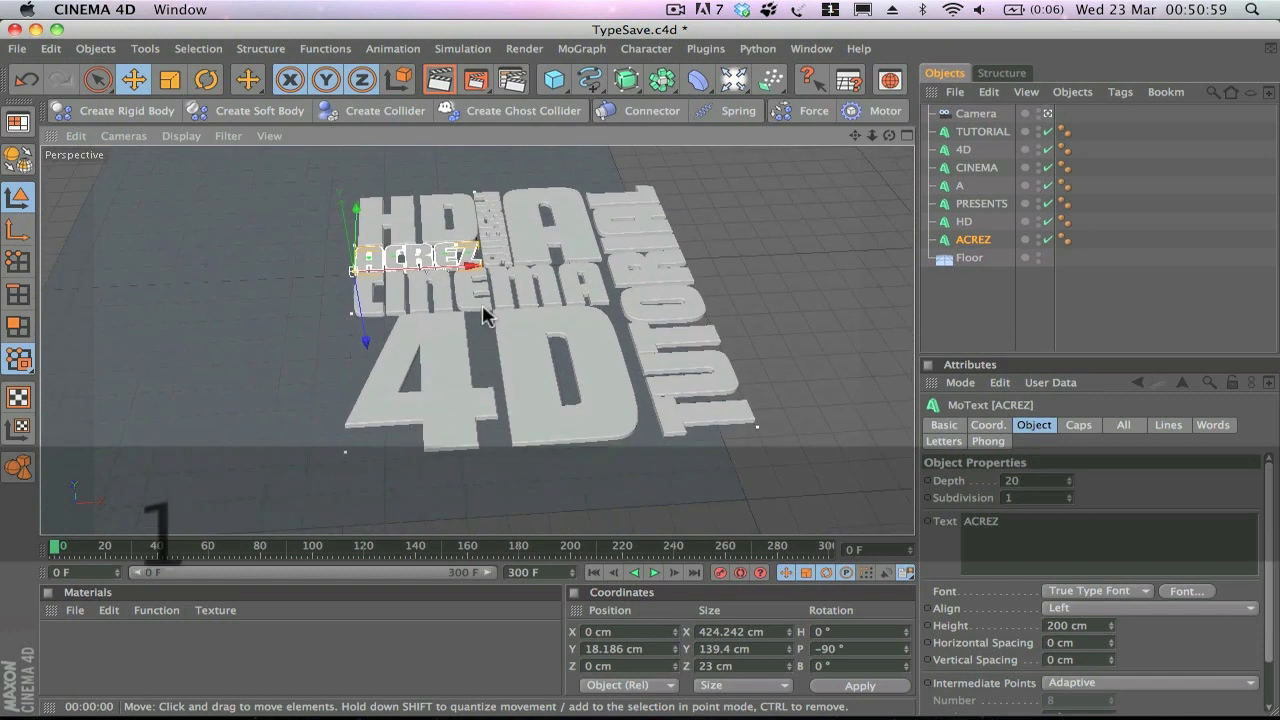
left_click(157, 548)
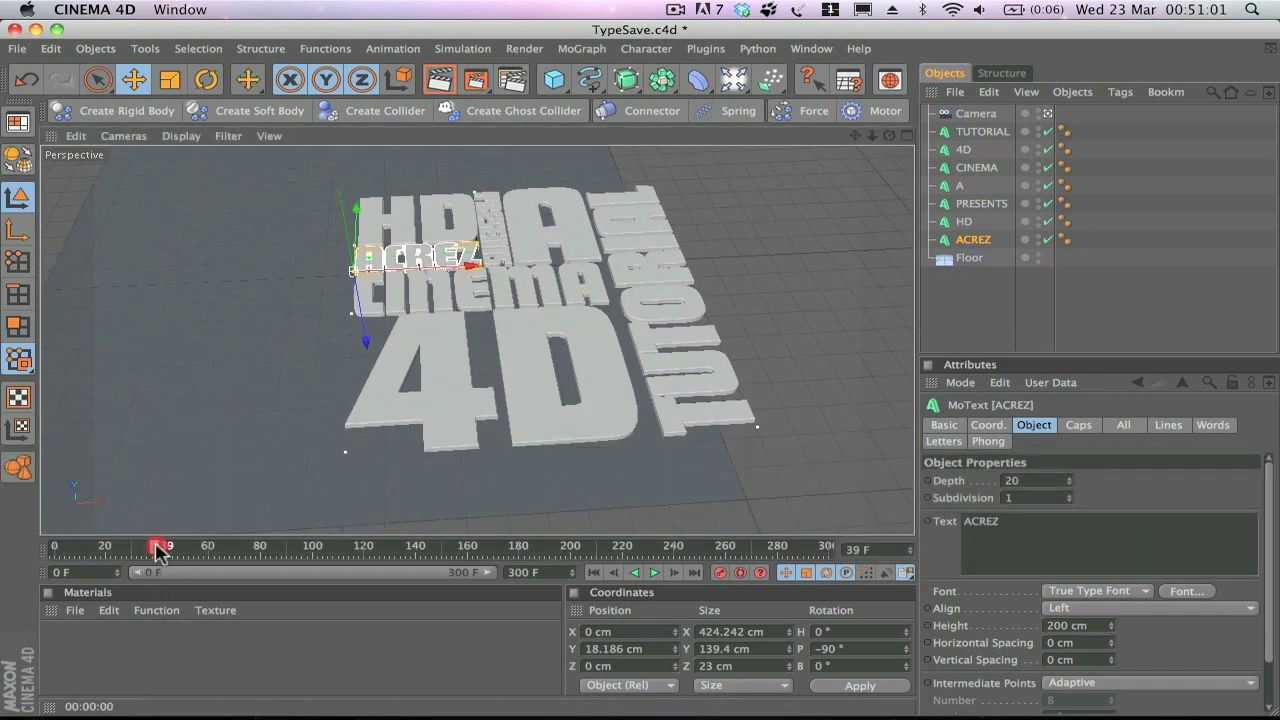
left_click_drag(157, 548, 159, 548)
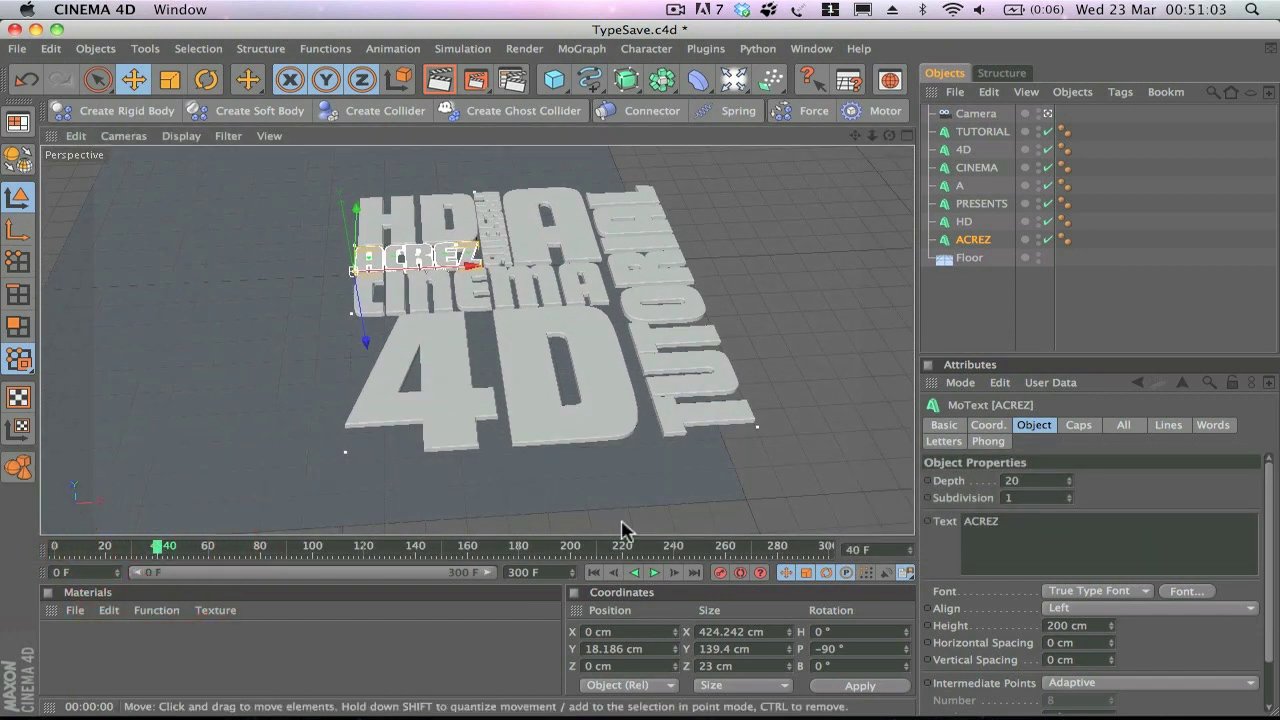
left_click(549, 573)
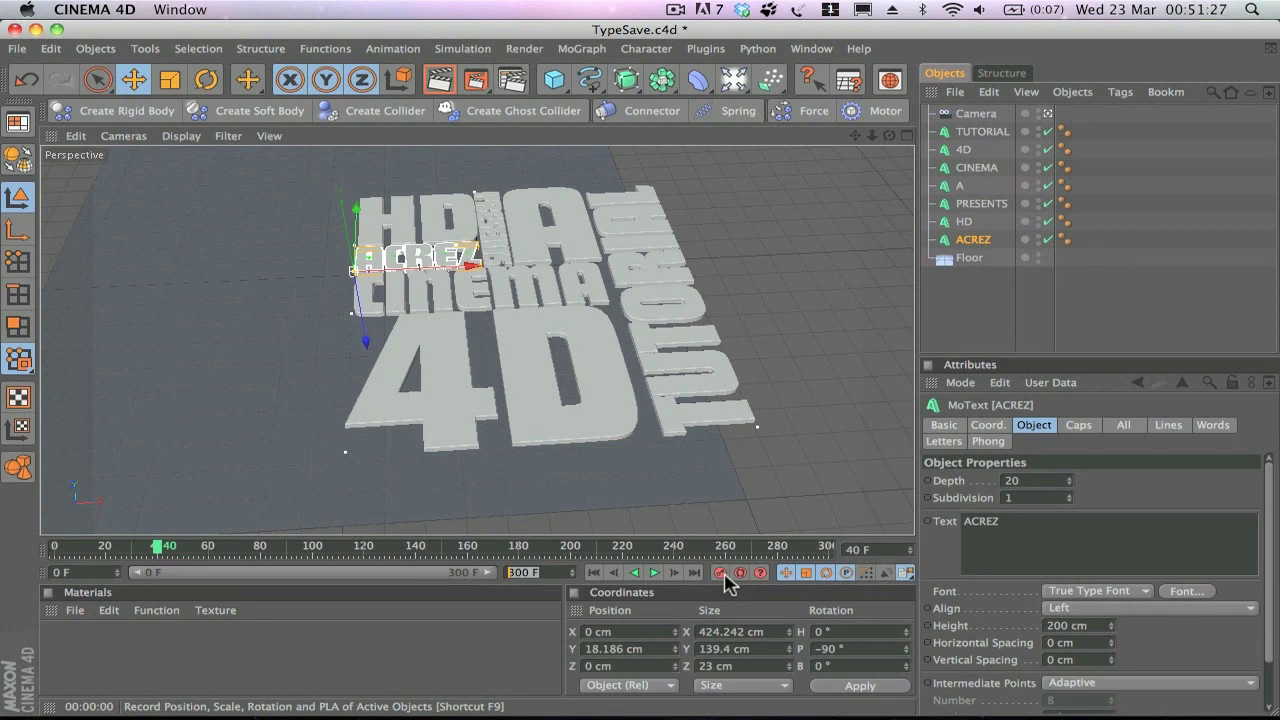
left_click(724, 576)
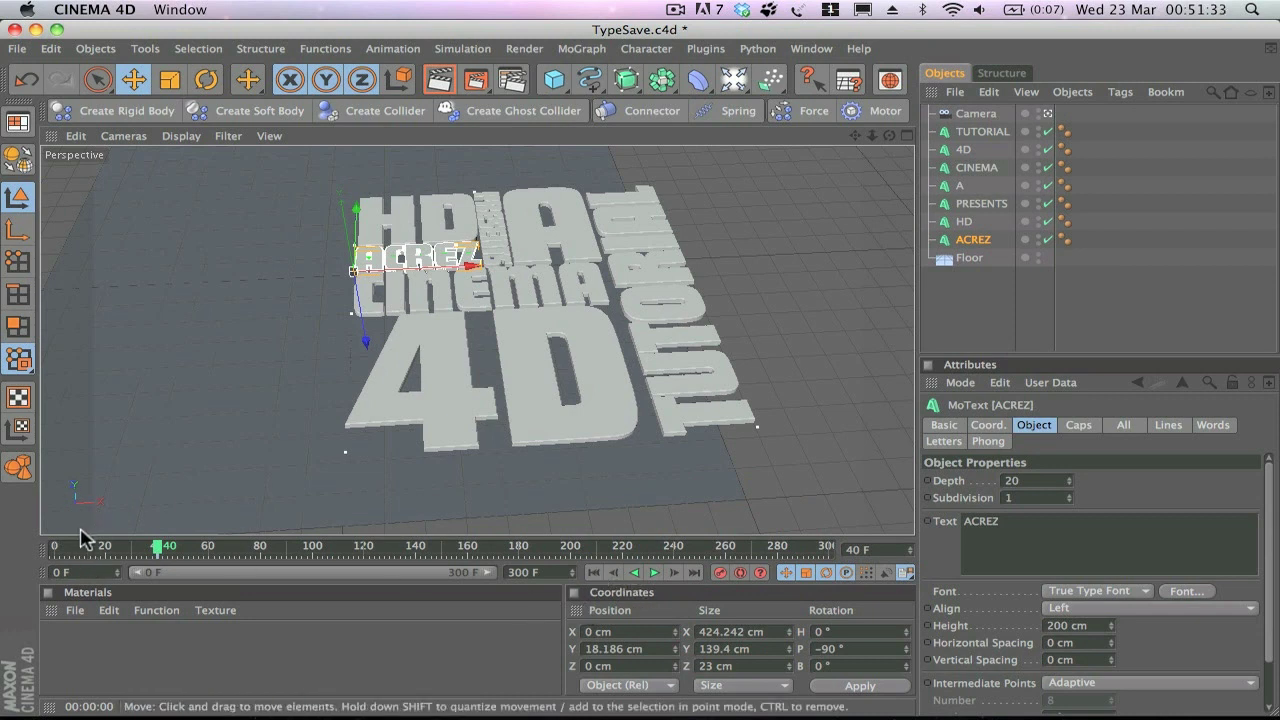
At frame 0, move the ACREZ text out of view to about X -2192 cm and record a keyframe.
left_click_drag(80, 548, 18, 548)
left_click_drag(465, 266, 0, 266)
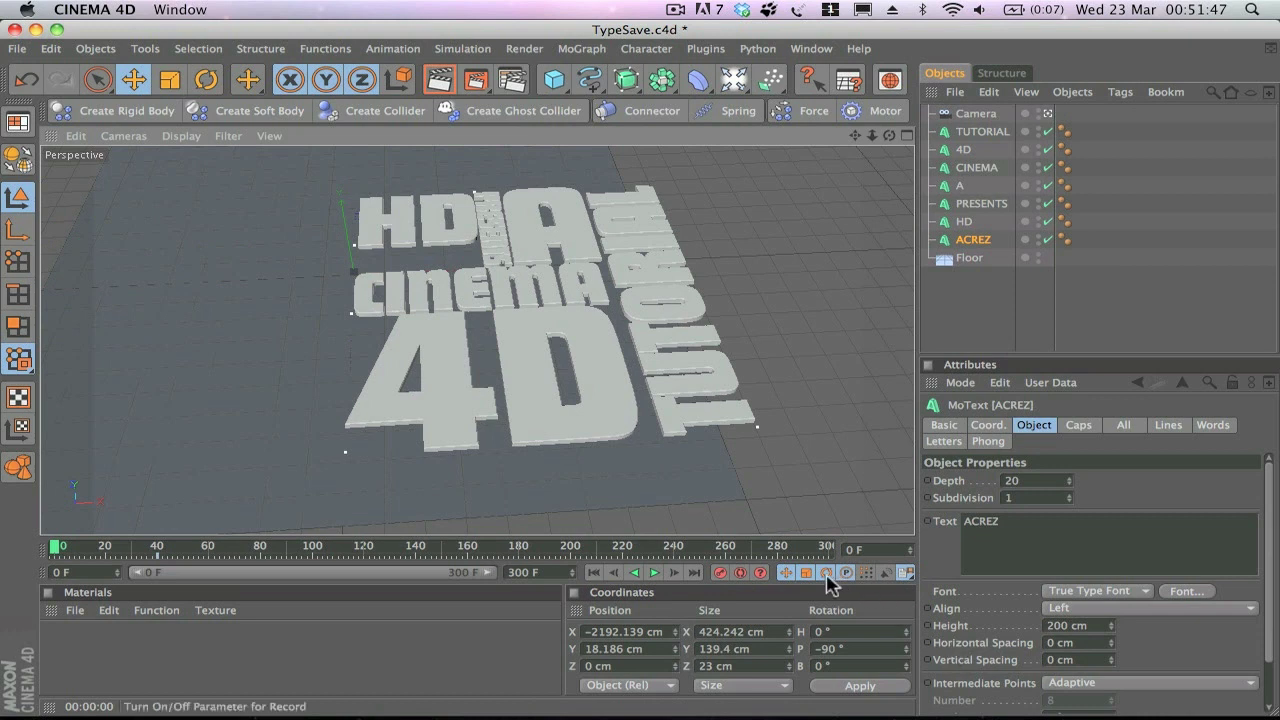
left_click(721, 573)
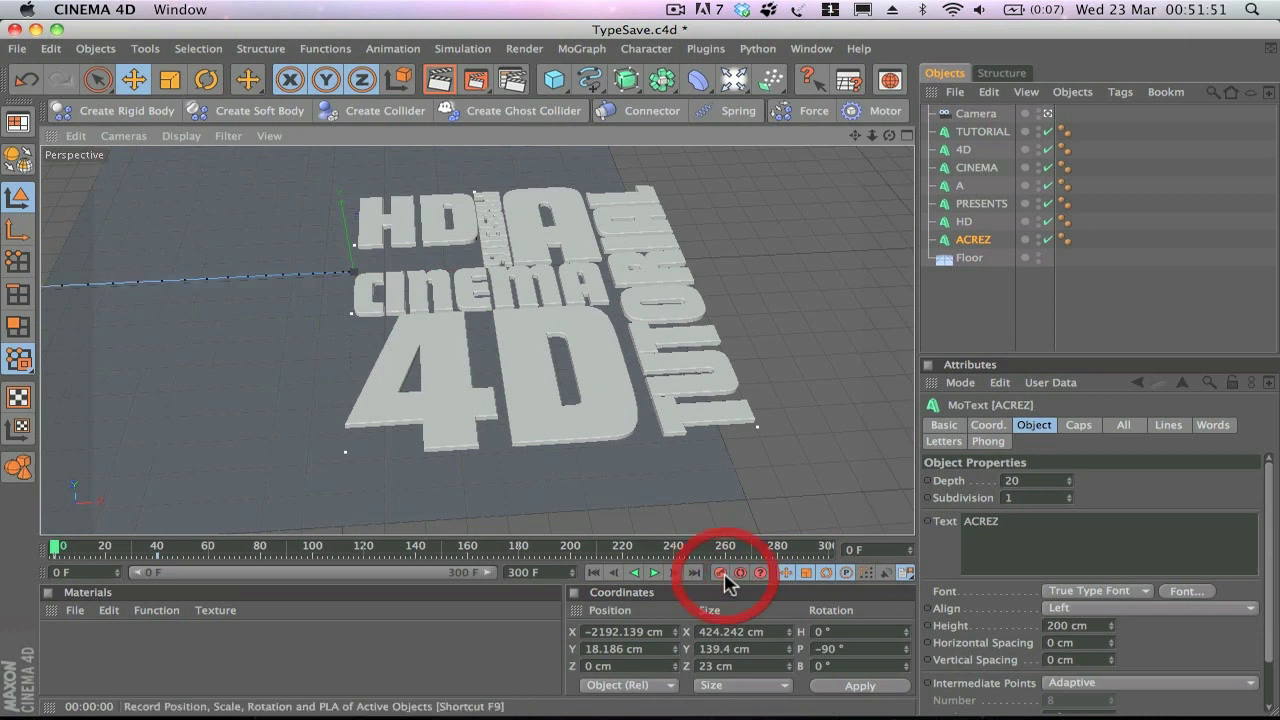
Play the ACREZ slide-in animation, rewind to the first frame and play it again.
left_click(652, 572)
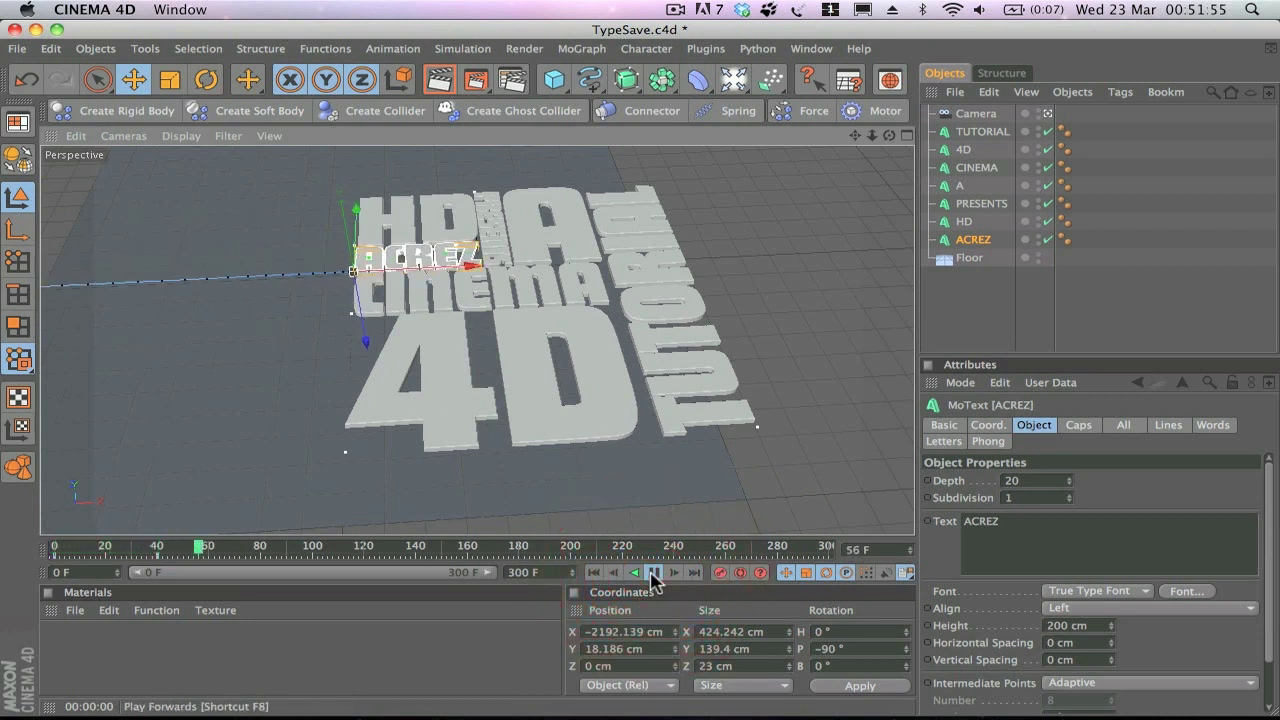
left_click(652, 573)
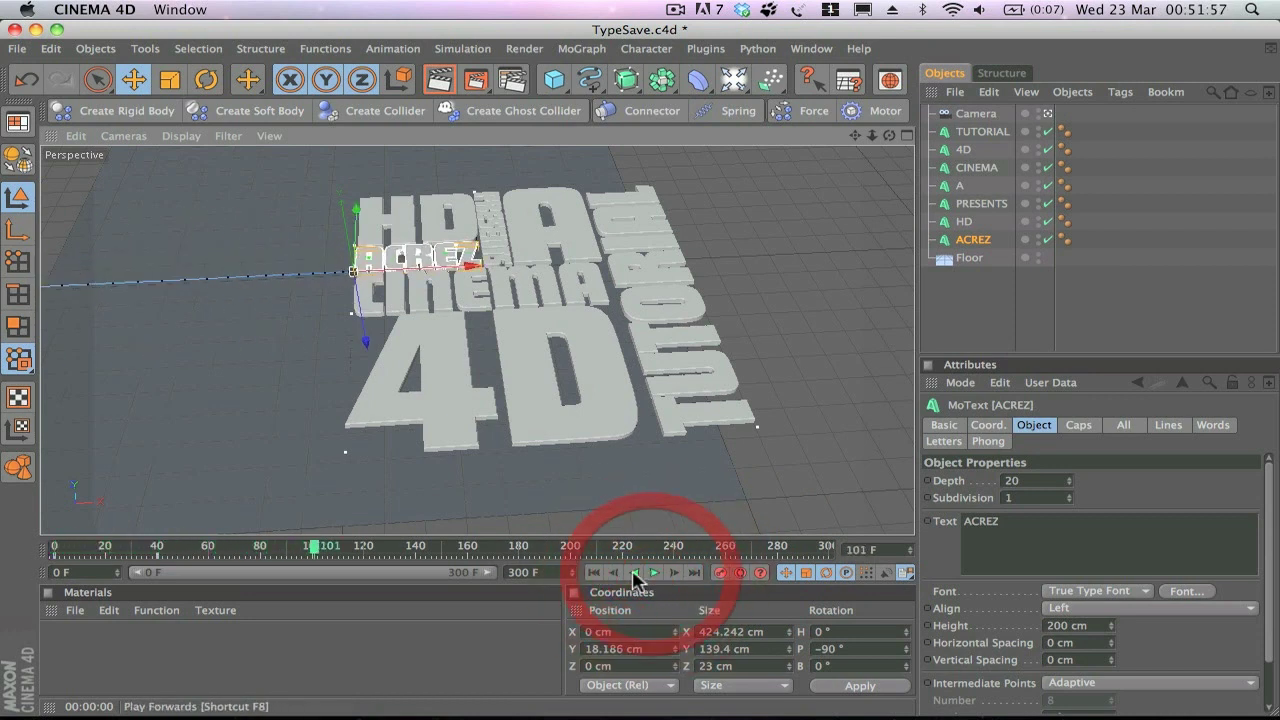
left_click(594, 572)
left_click(655, 572)
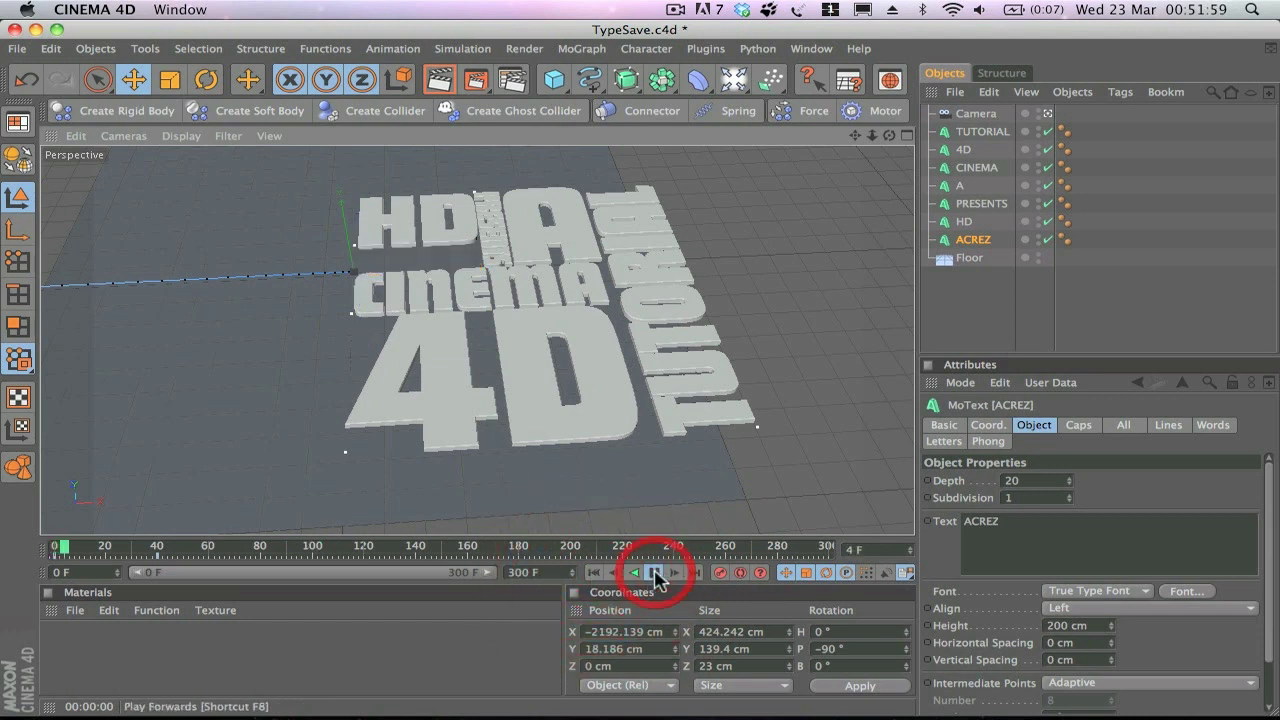
left_click(655, 572)
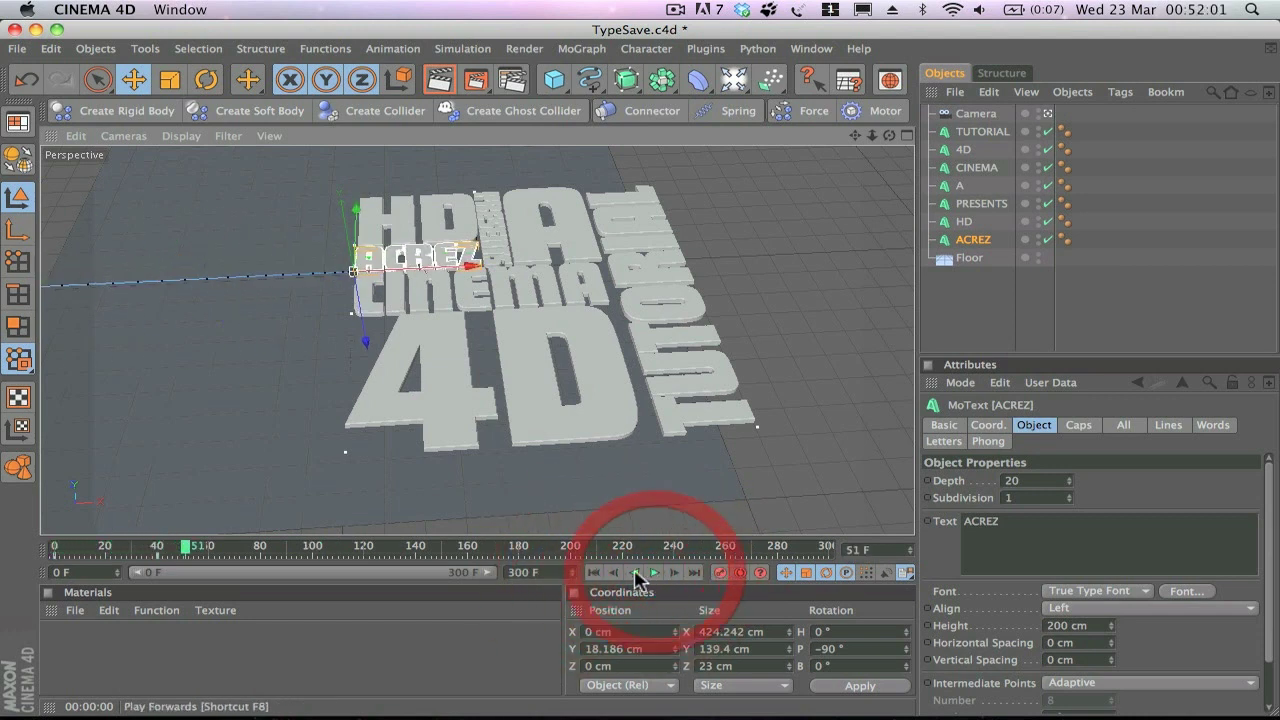
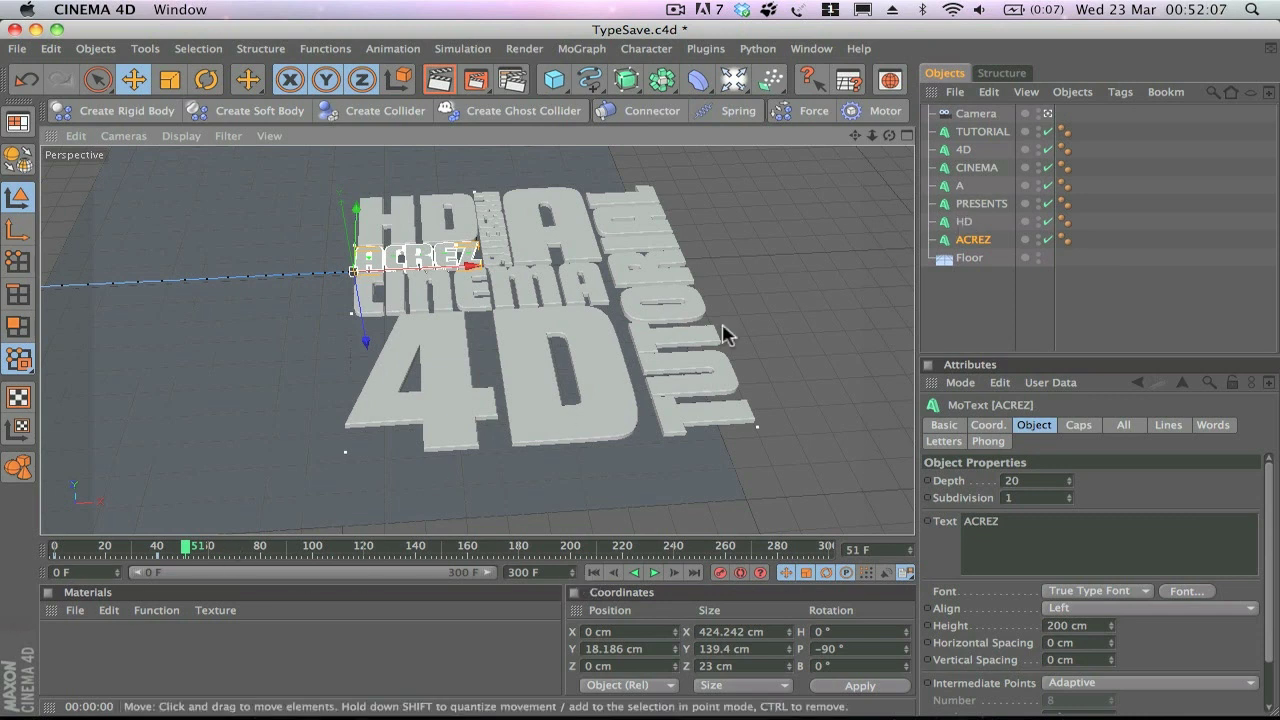
Keyframe the HD text in place at frame 70 and out of view at about Z 1154 cm at frame 0, and play the animation.
left_click(965, 221)
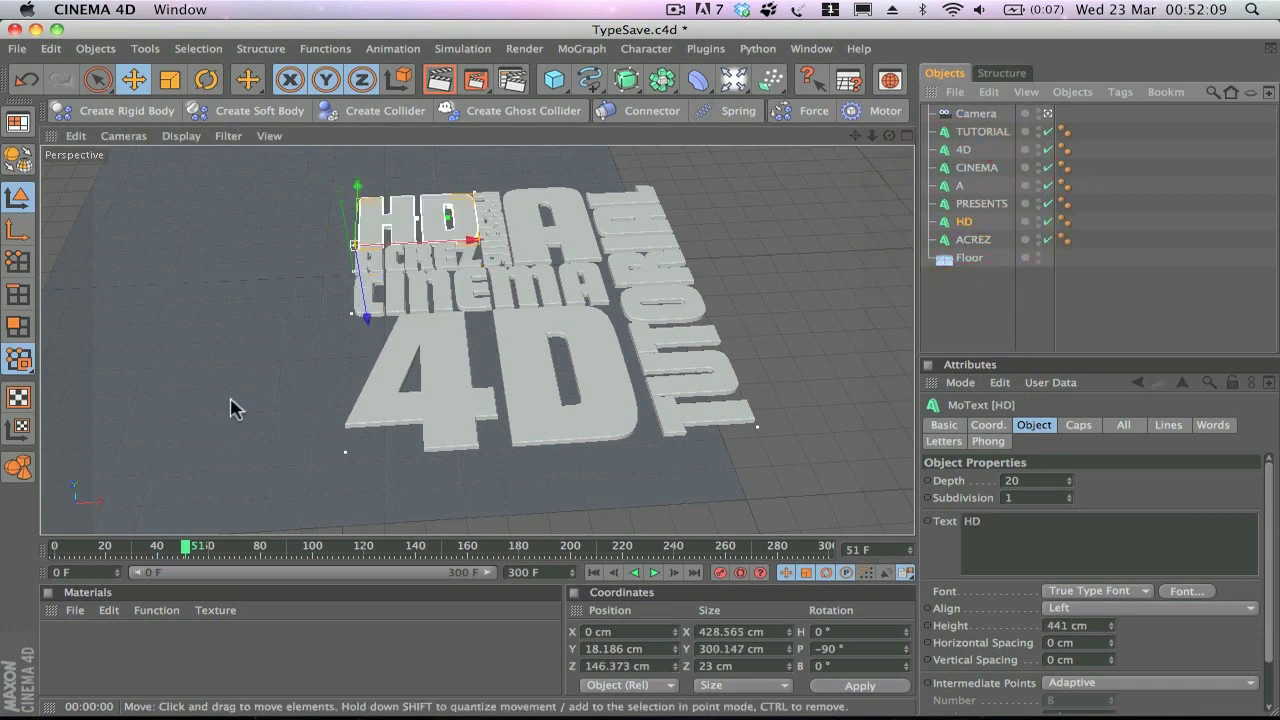
left_click(223, 547)
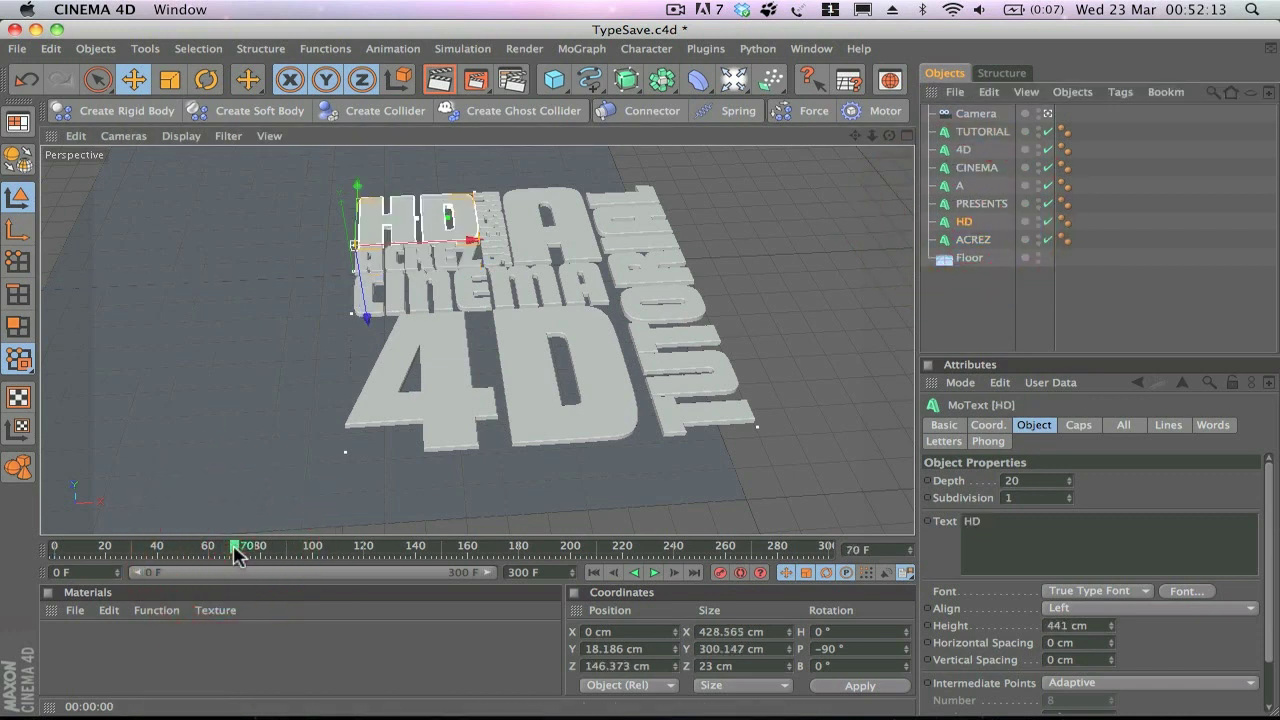
left_click(720, 573)
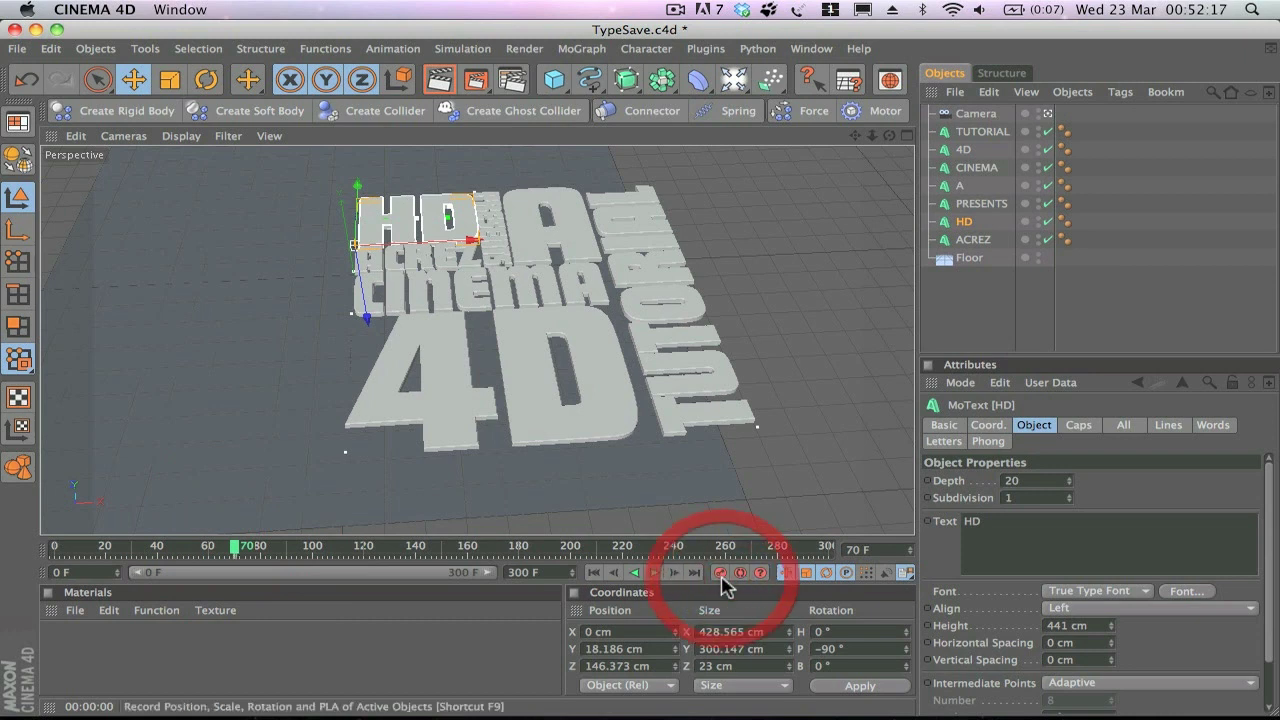
left_click(594, 573)
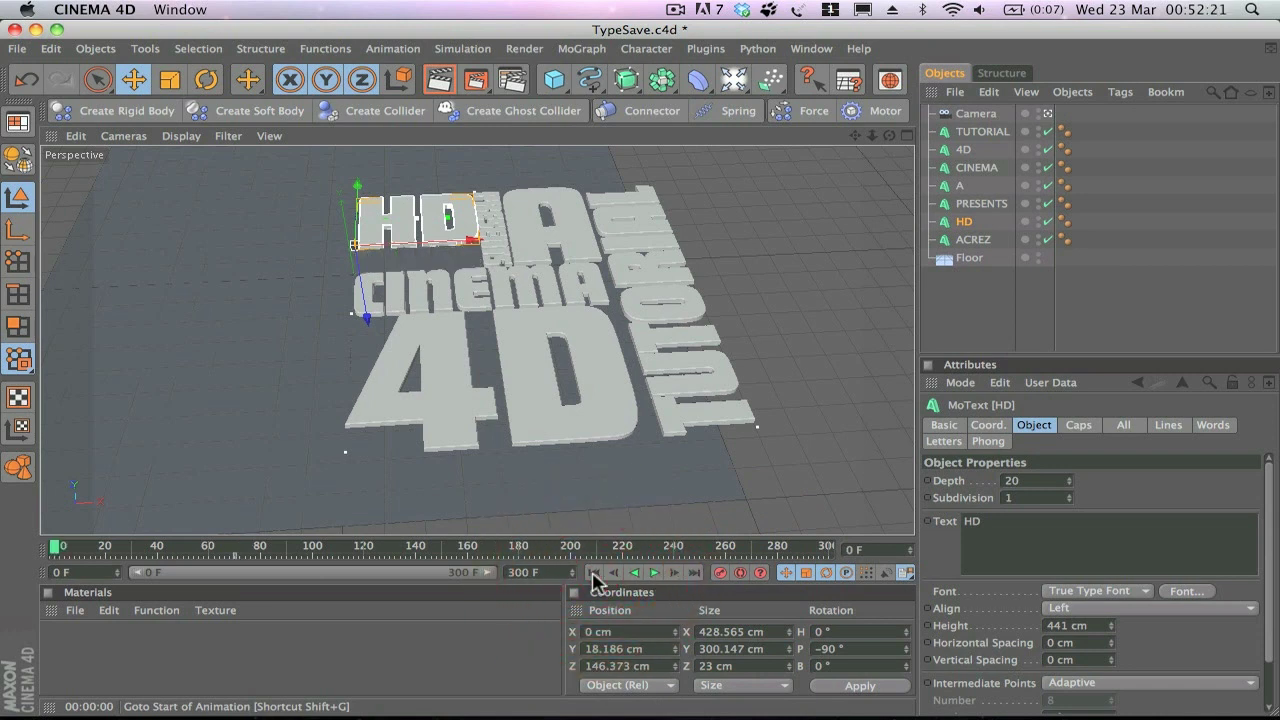
mouse_move(357, 187)
left_mouse_down()
mouse_move(358, 172)
mouse_move(355, 198)
left_mouse_up()
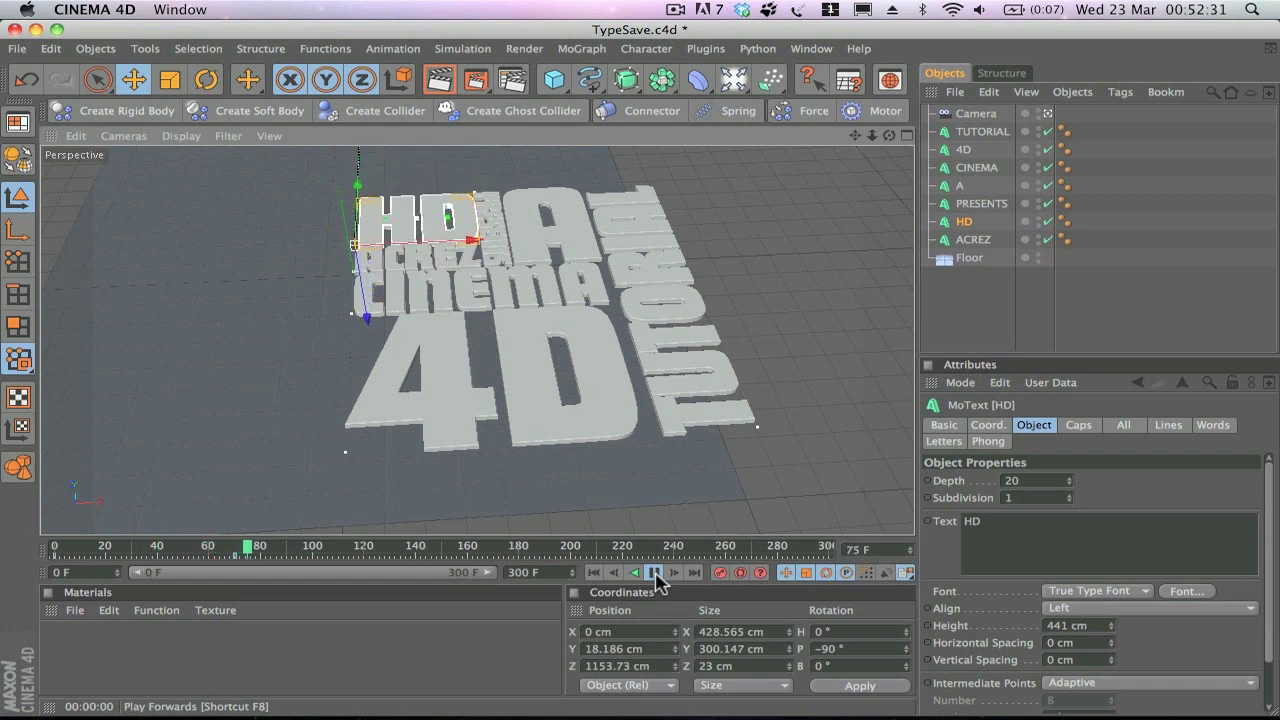
left_click(656, 573)
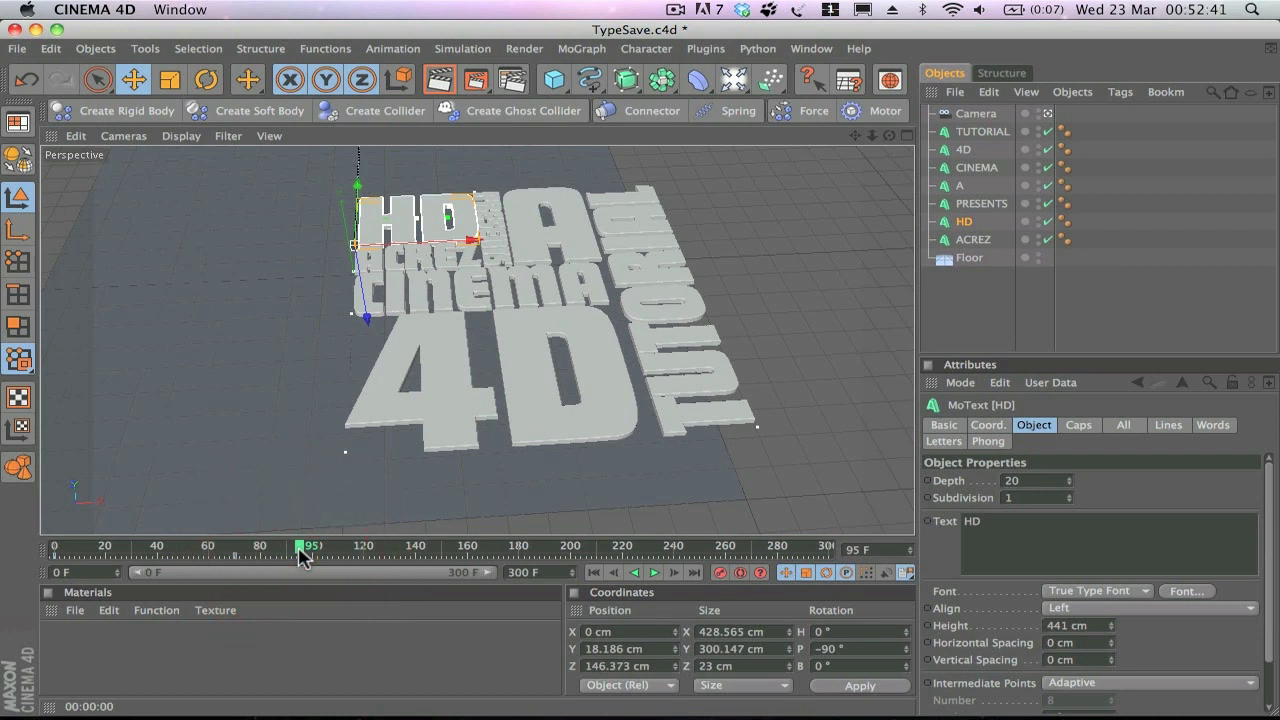
Keyframe the PRESENTS text in place at frame 95 and out of view at about Z 2033 cm at frame 0.
left_click(981, 205)
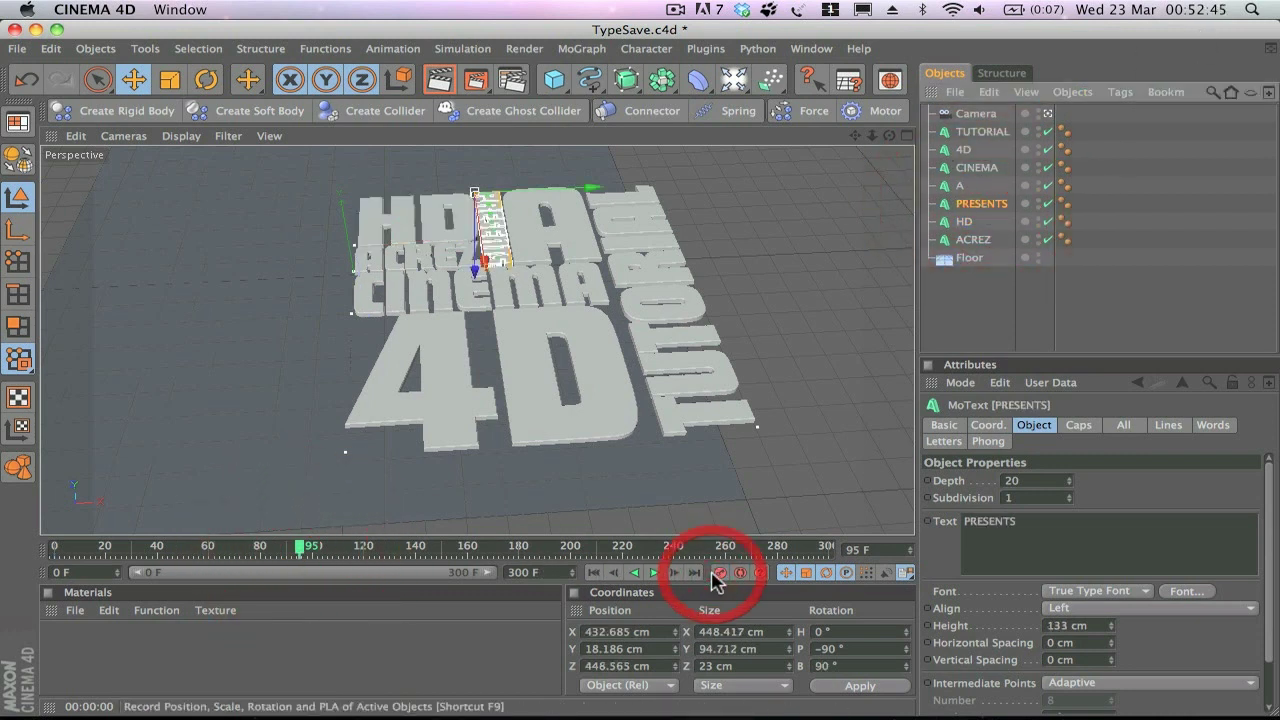
left_click(593, 572)
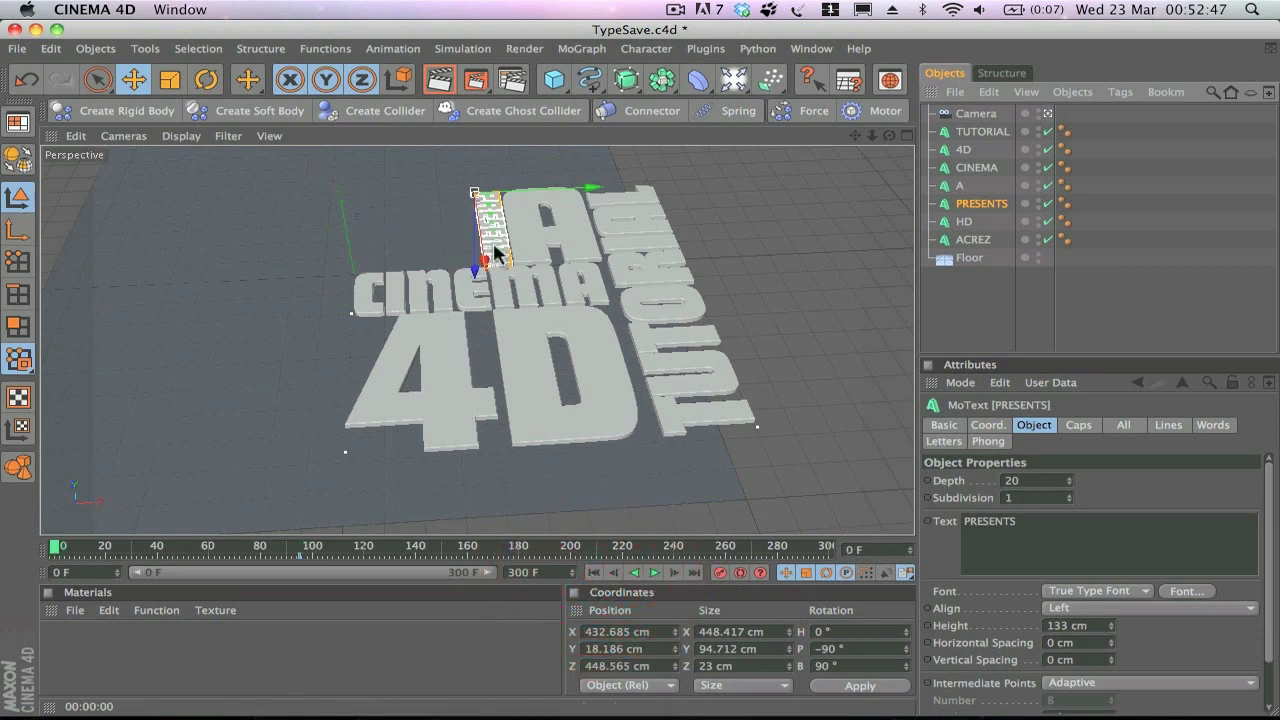
left_click_drag(495, 255, 470, 185)
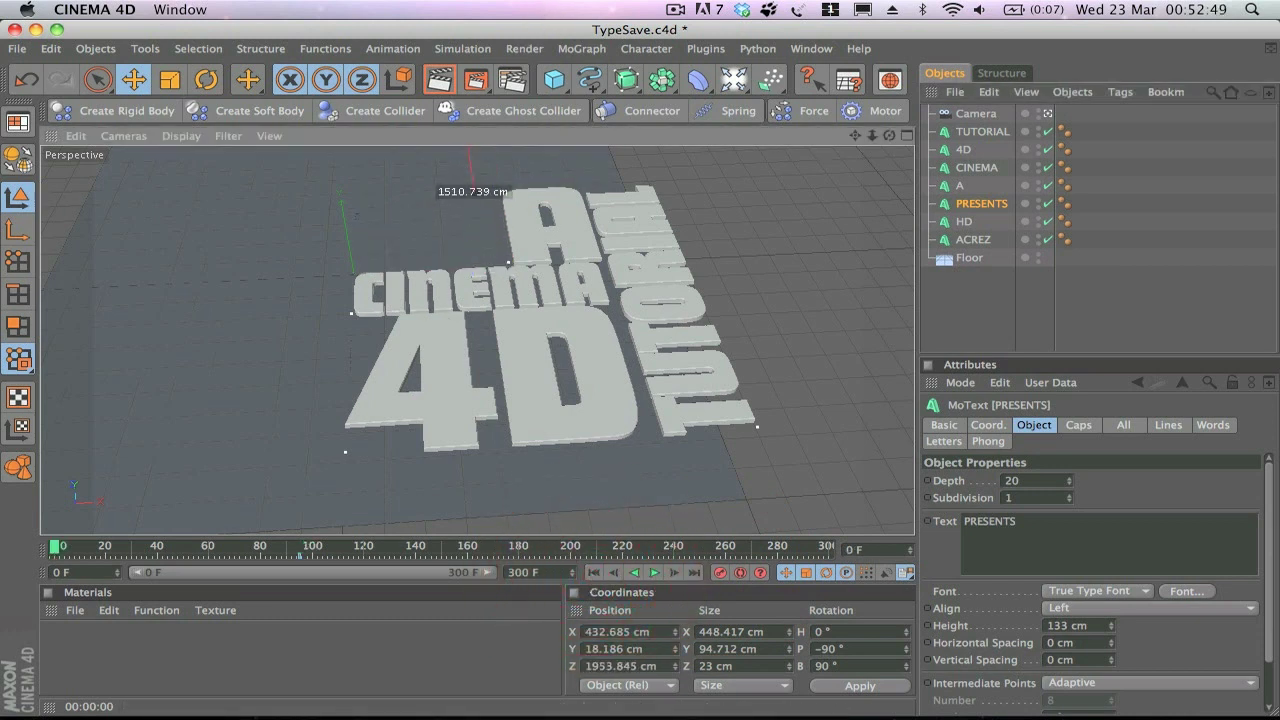
left_click(720, 572)
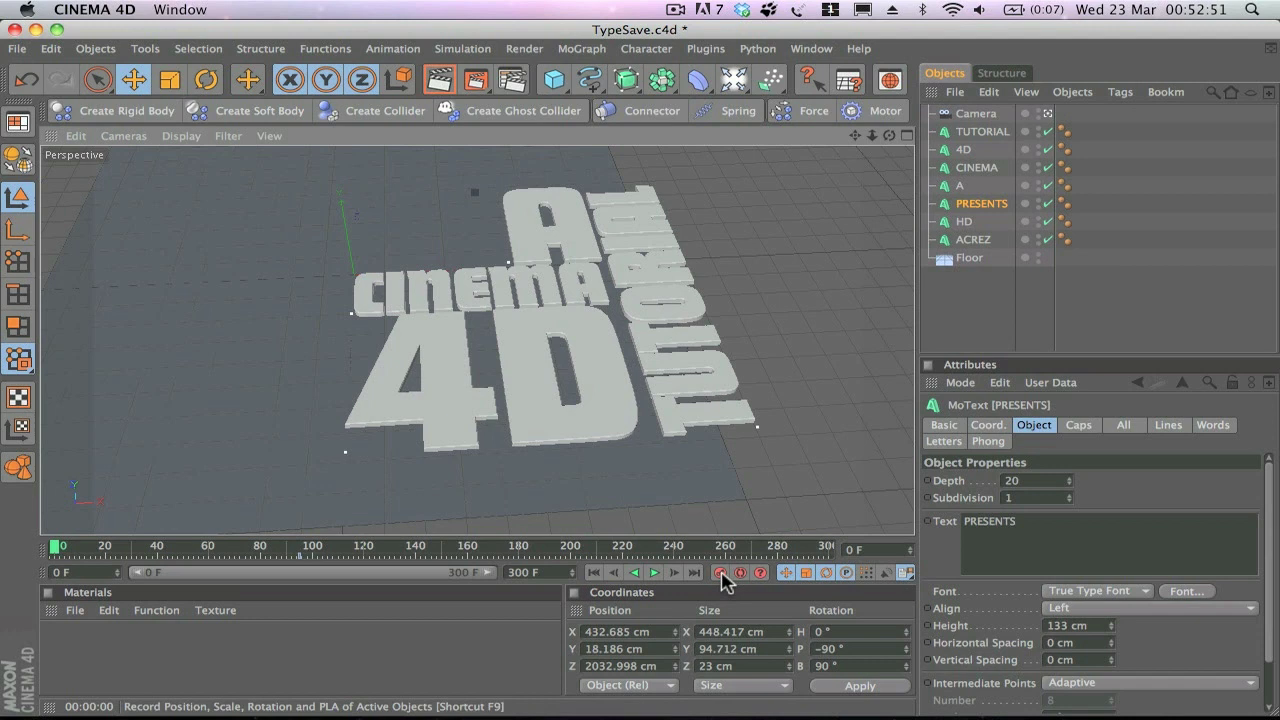
Keyframe the letter A in place at frame 128 and out of view at about X 2580 cm at frame 0, and play the animation.
left_click(362, 547)
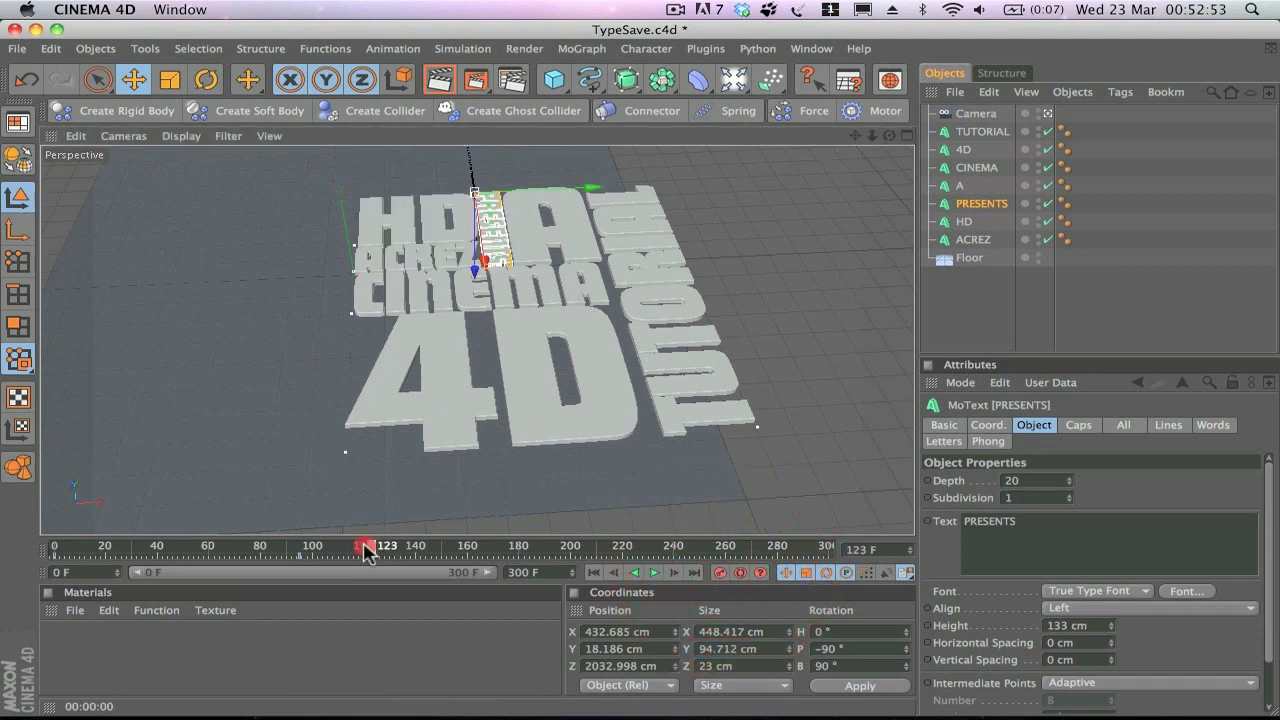
left_click(386, 553)
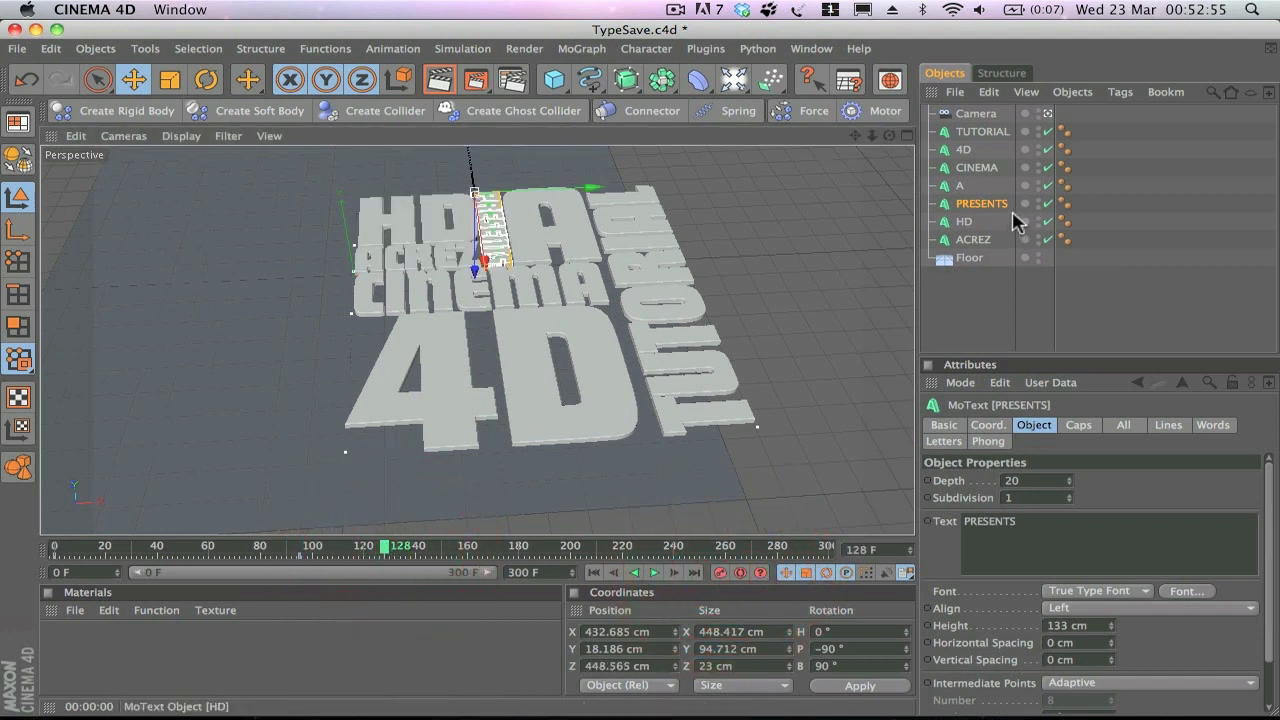
left_click(960, 190)
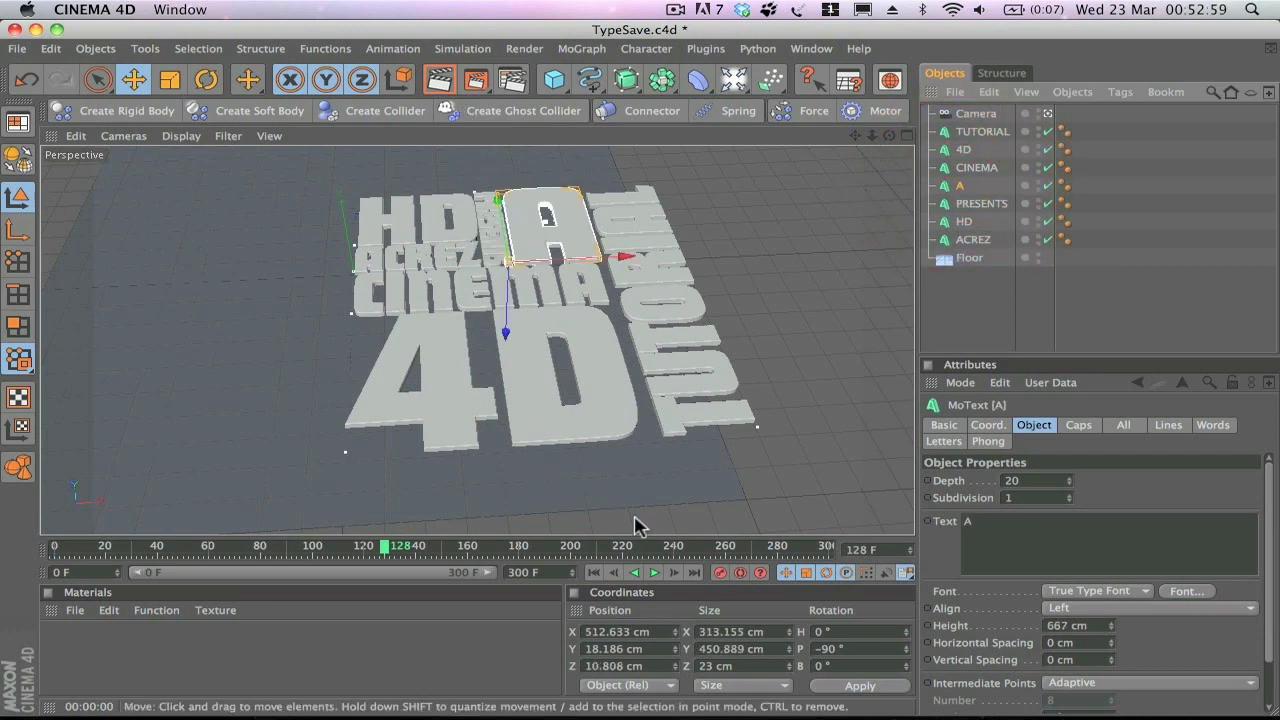
left_click(719, 573)
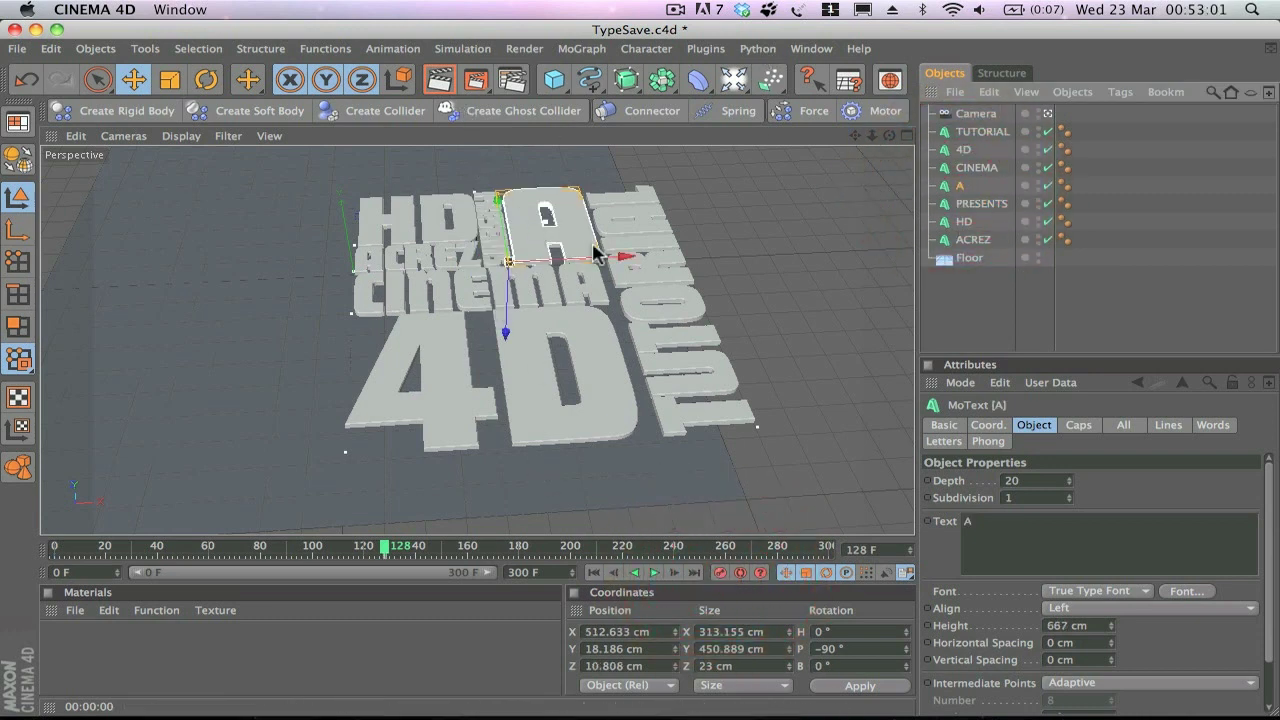
left_click(594, 572)
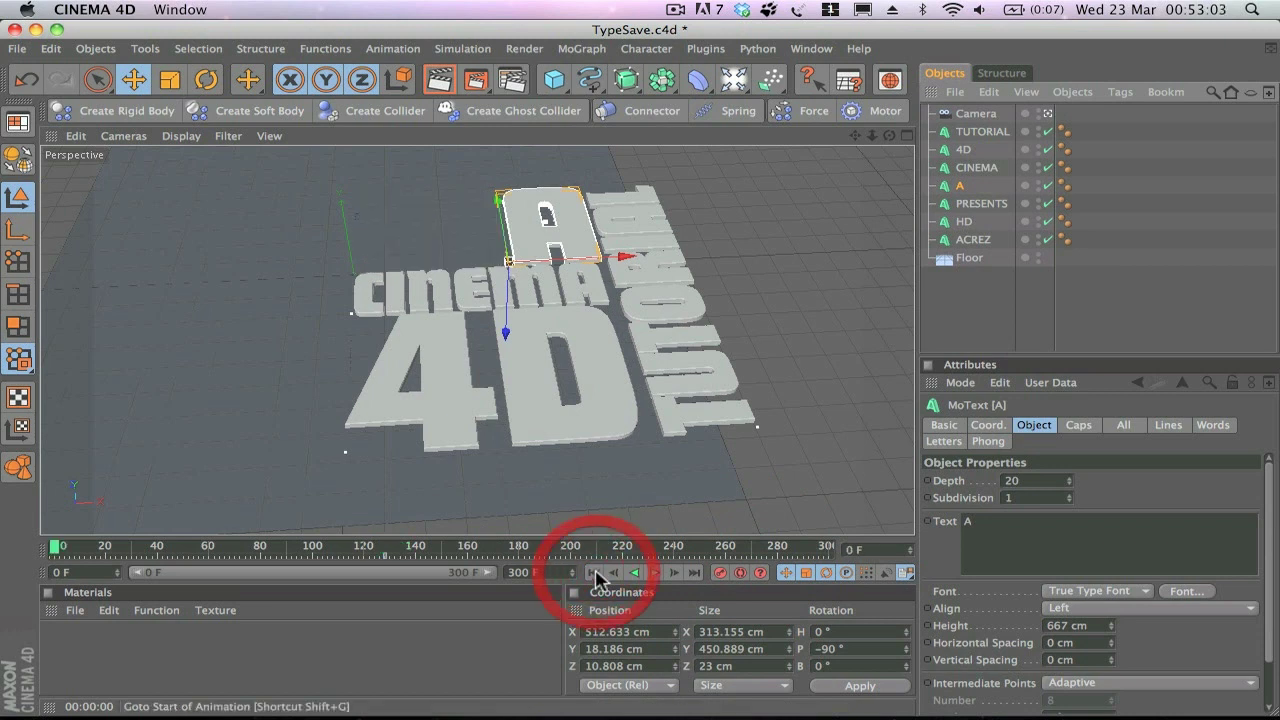
left_click_drag(620, 257, 1228, 232)
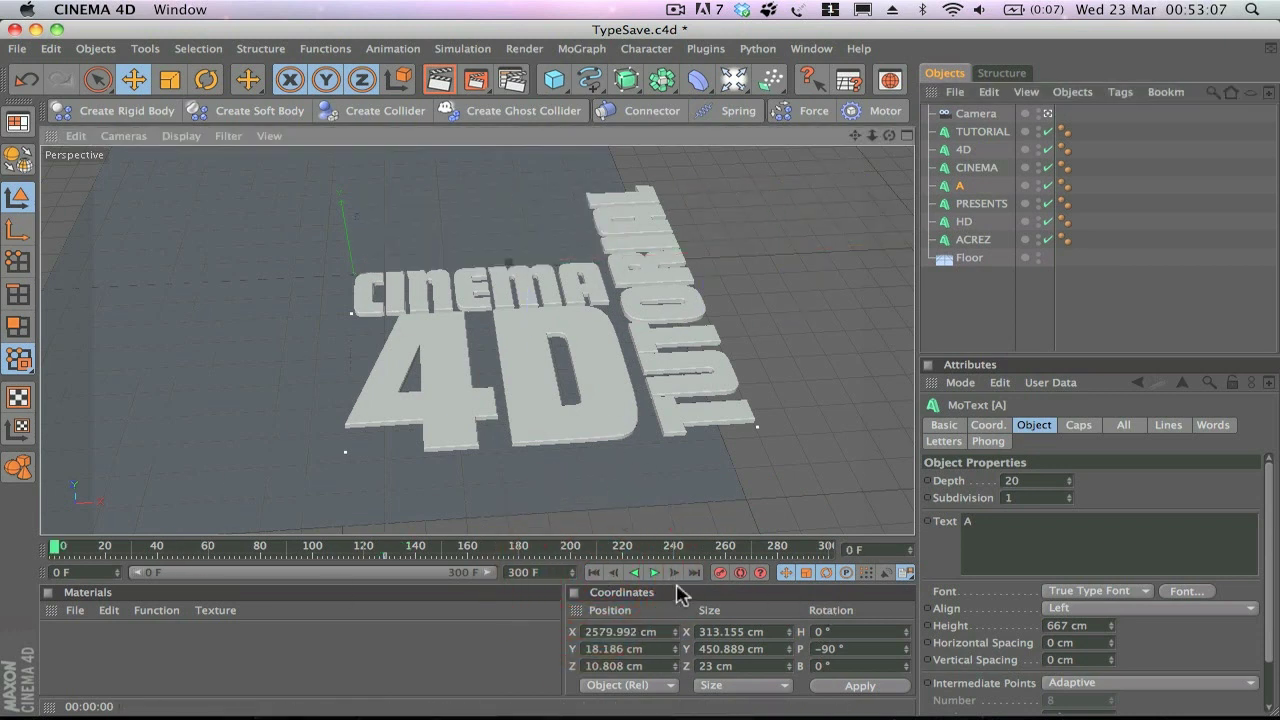
left_click(722, 576)
left_click(654, 573)
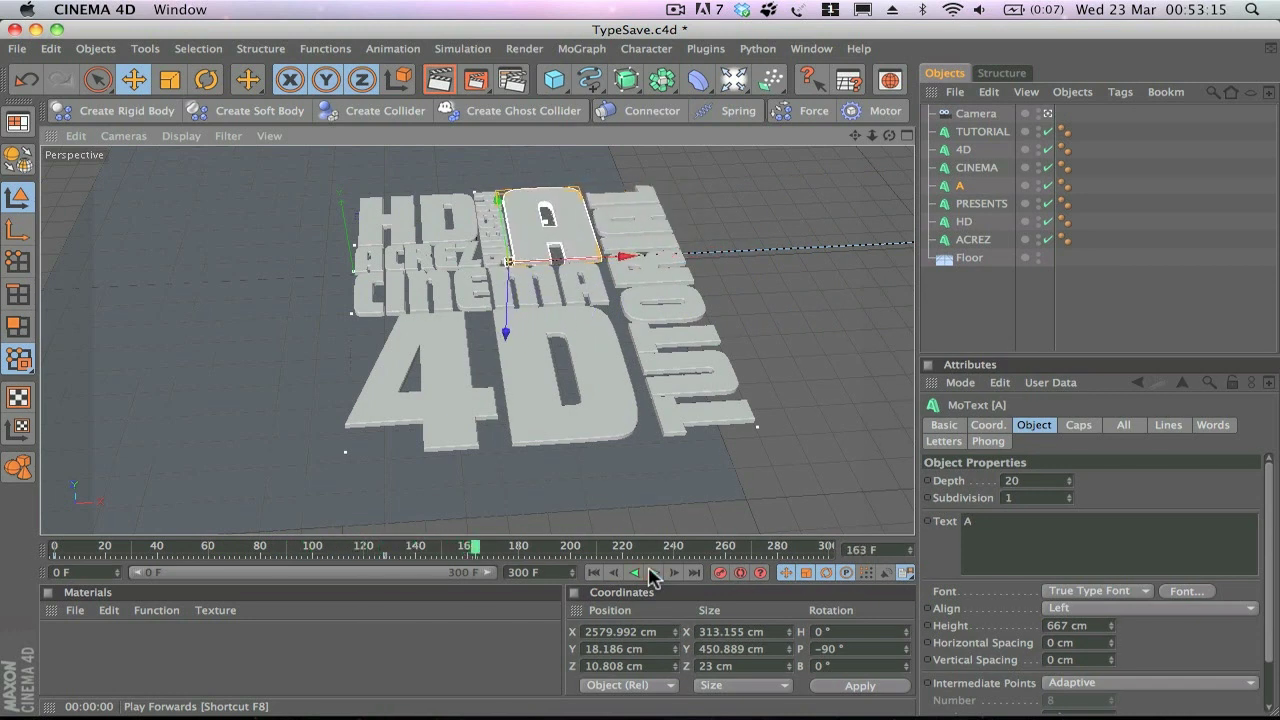
left_click(652, 573)
Keyframe the CINEMA text in place at frame 159 and out of view at about Z -2066 cm at frame 0, and play the animation.
left_click_drag(386, 549, 427, 553)
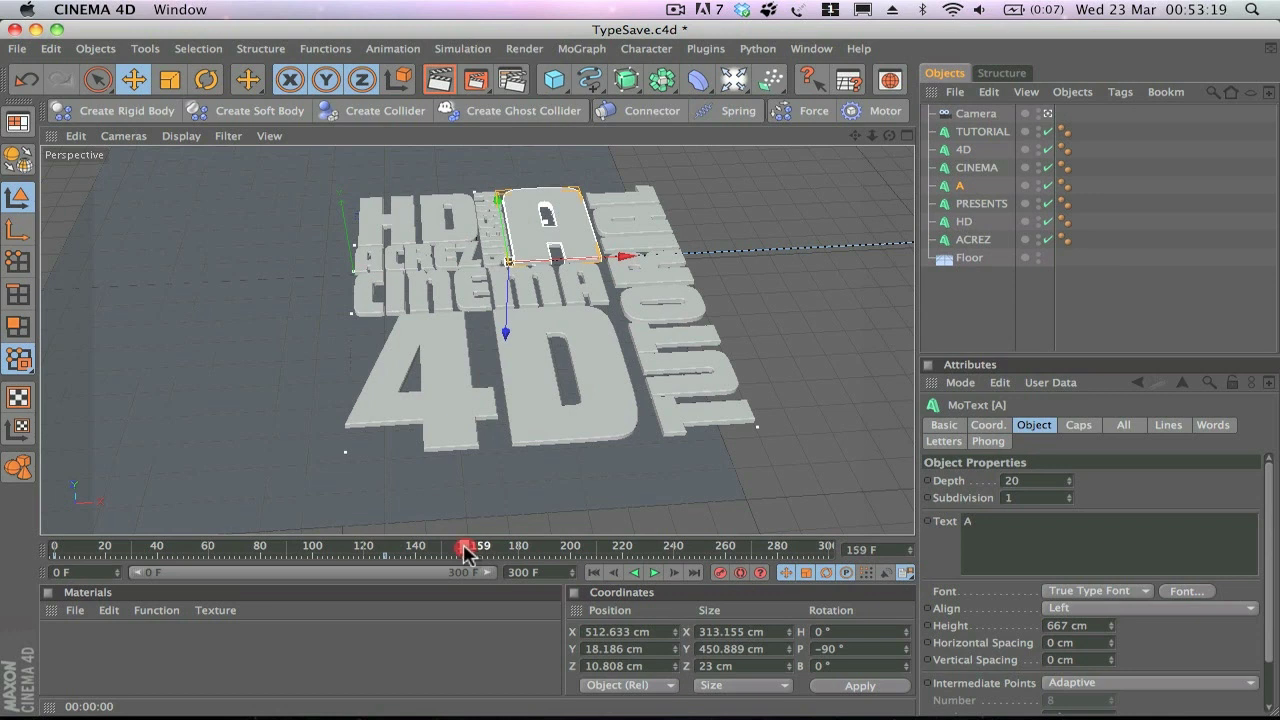
left_click_drag(466, 553, 468, 552)
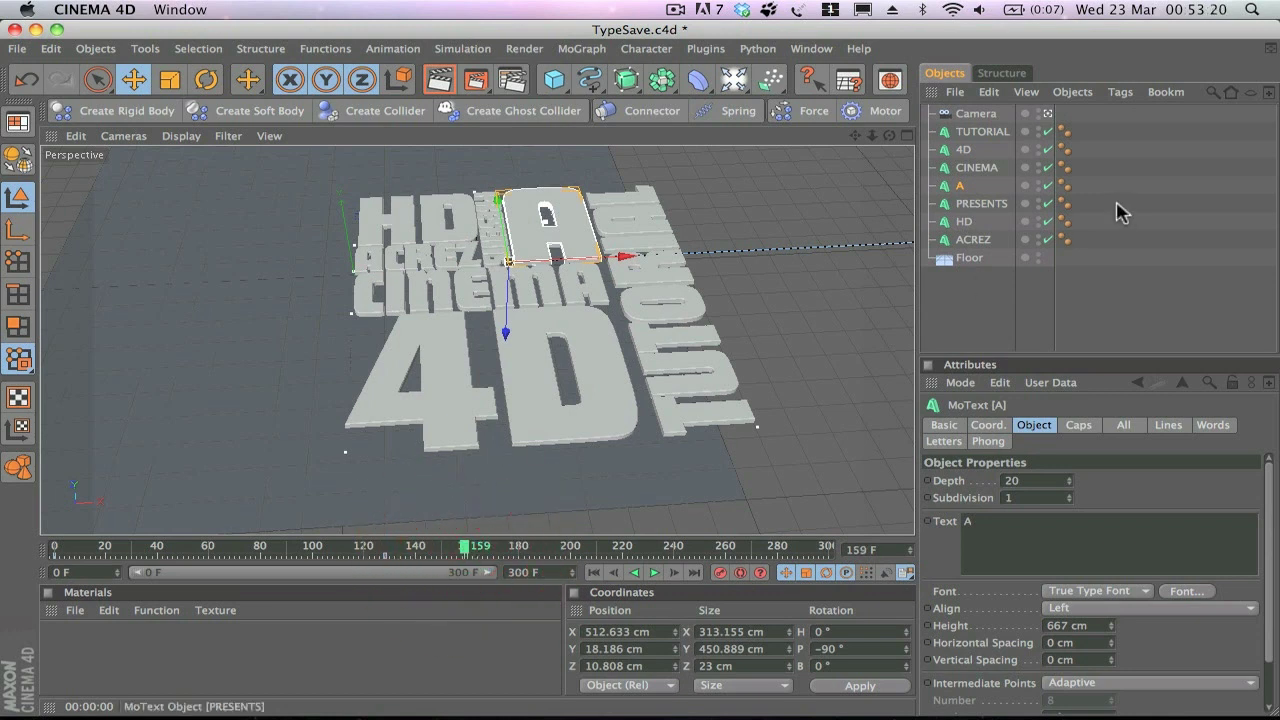
left_click(990, 170)
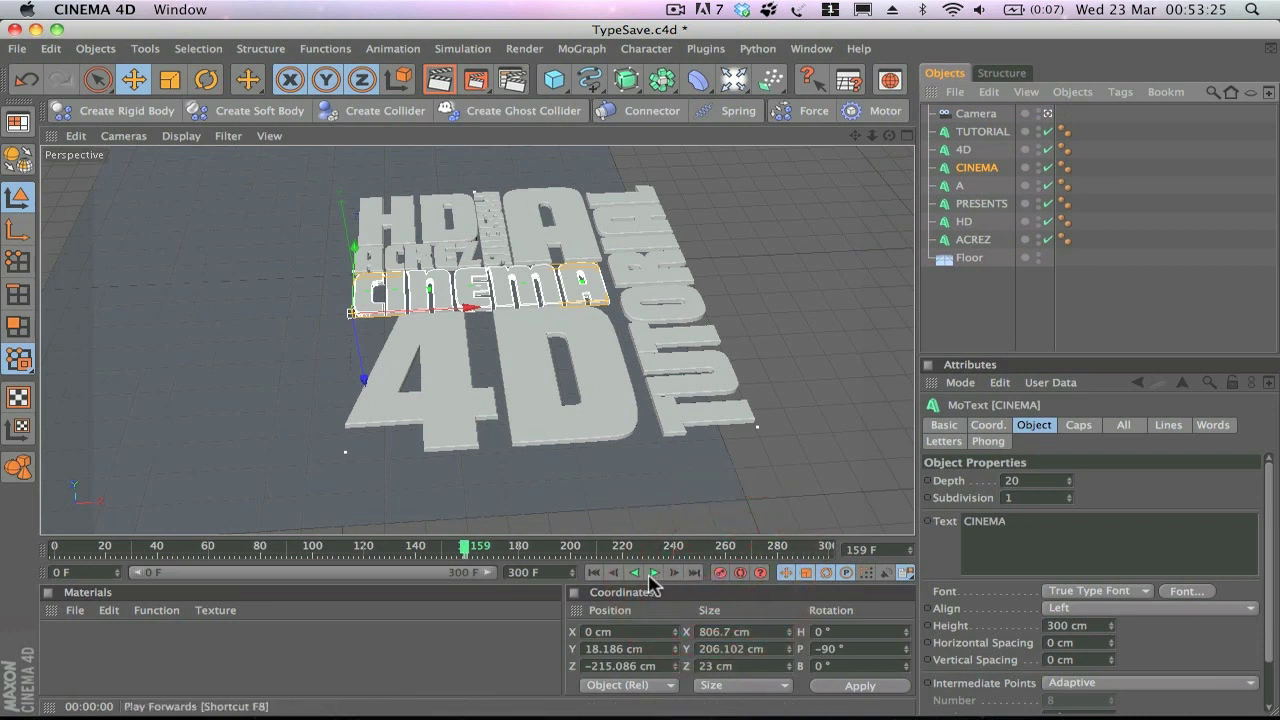
left_click(594, 574)
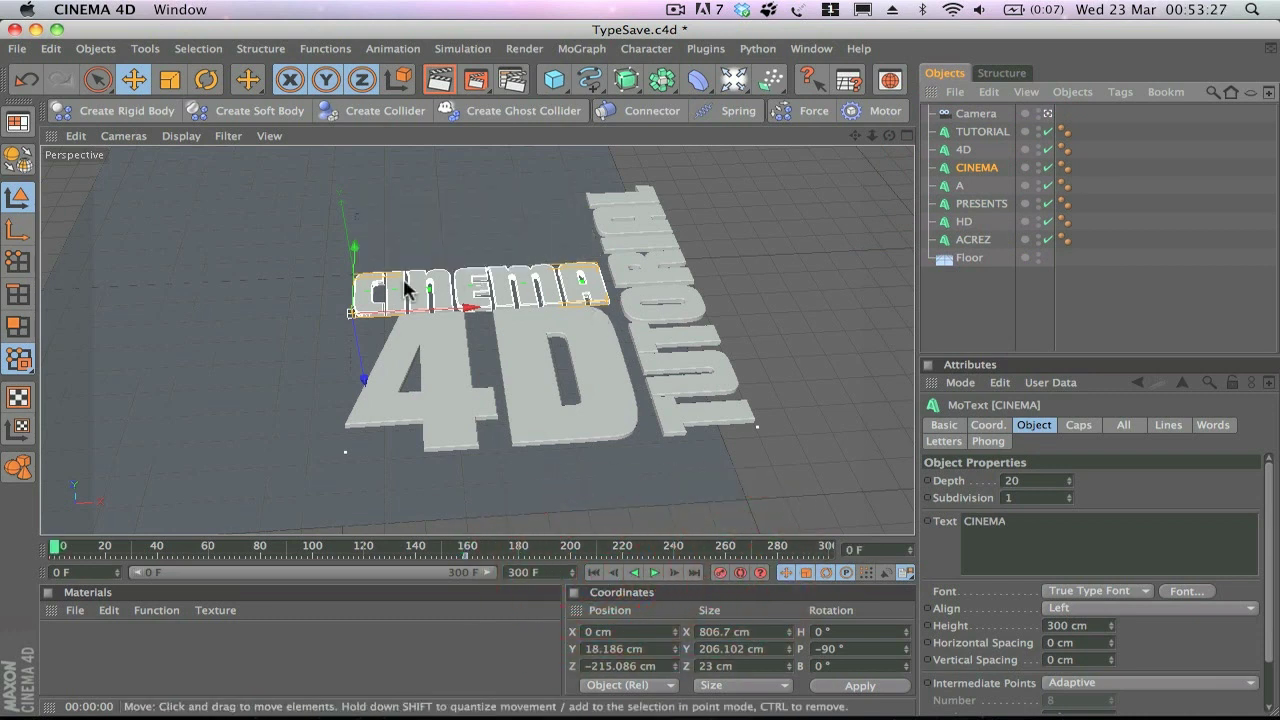
left_click_drag(354, 246, 336, 700)
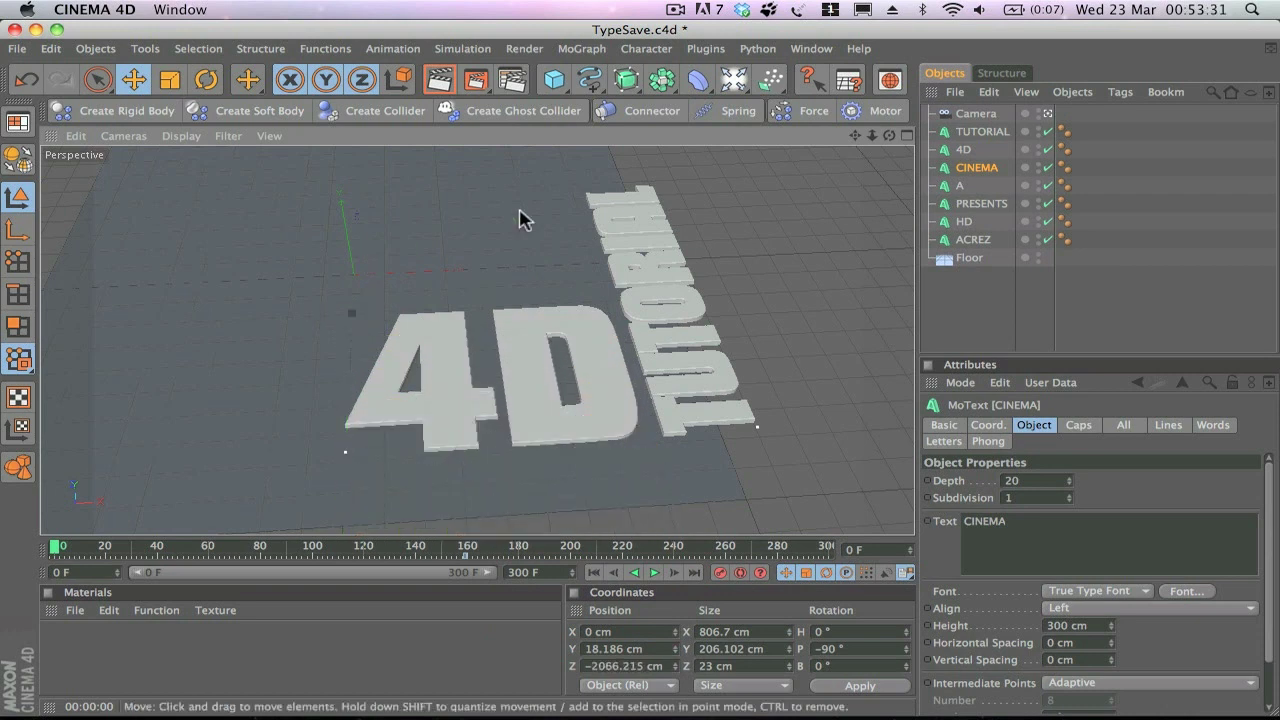
left_click(720, 572)
left_click(655, 572)
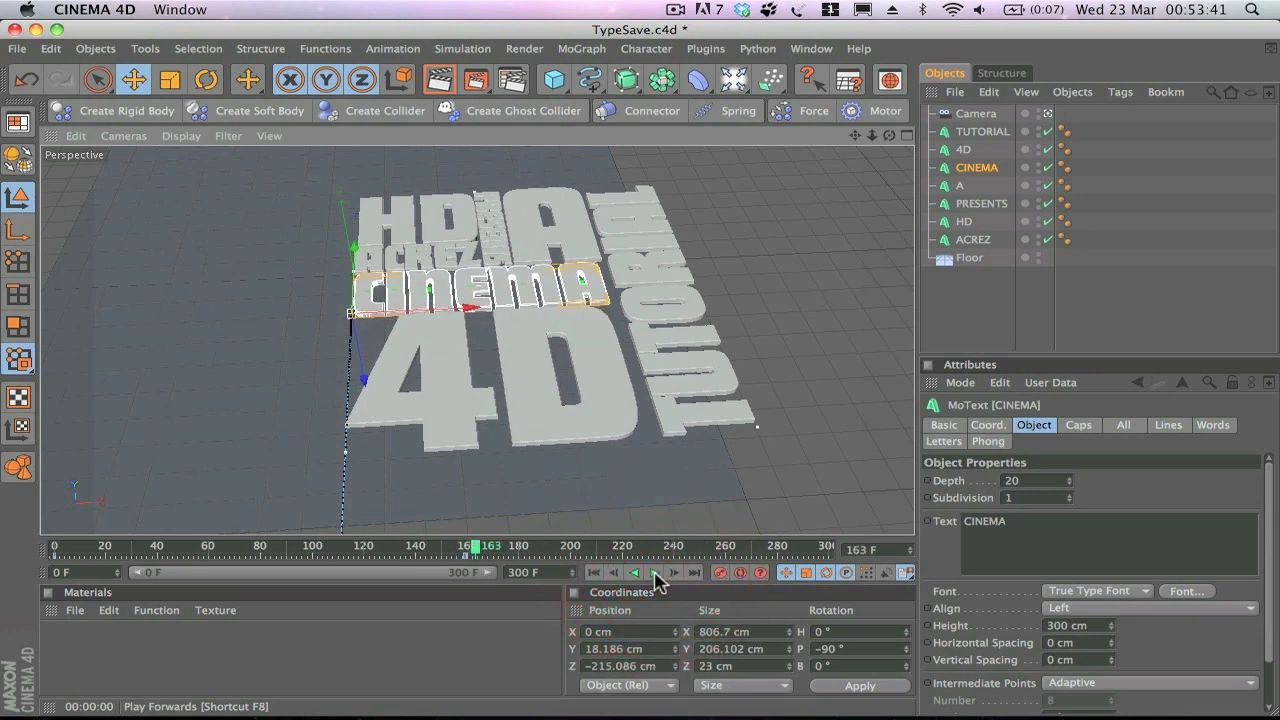
left_click(654, 572)
left_click(654, 572)
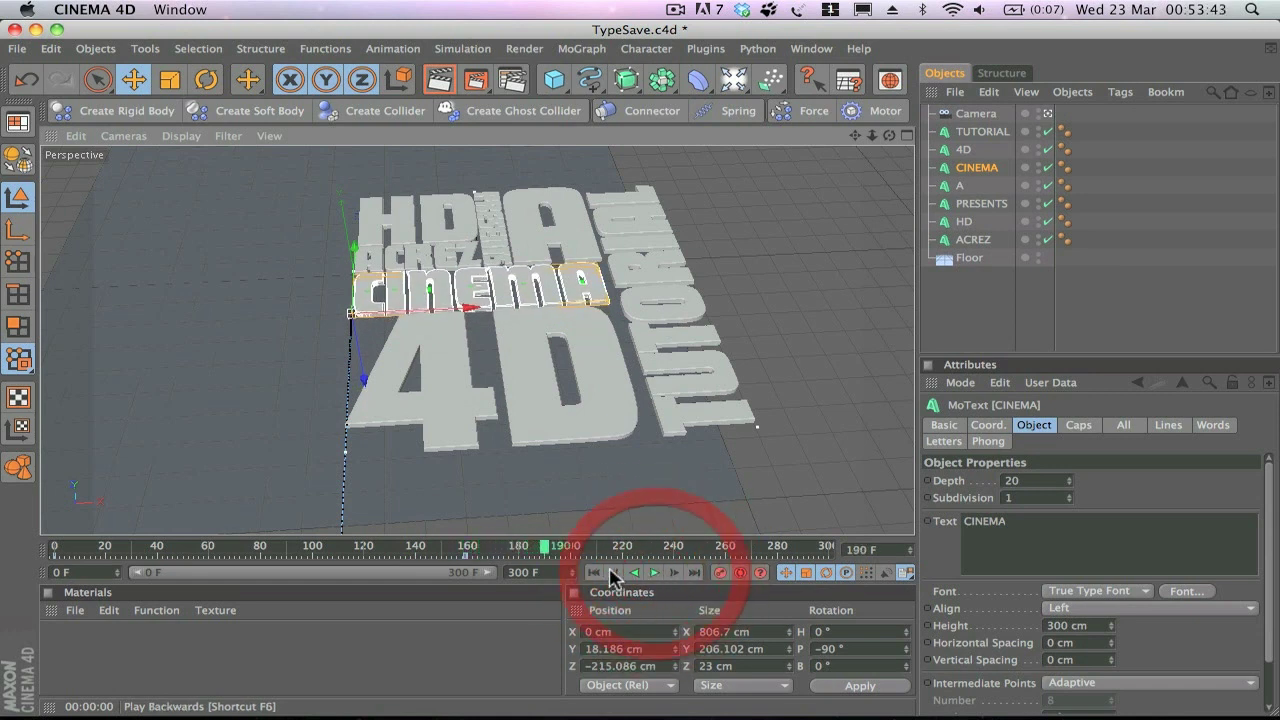
Keyframe the 4D text in place at frame 200 and out of view at about Z -1889 cm at frame 0, and play the animation.
left_click(556, 549)
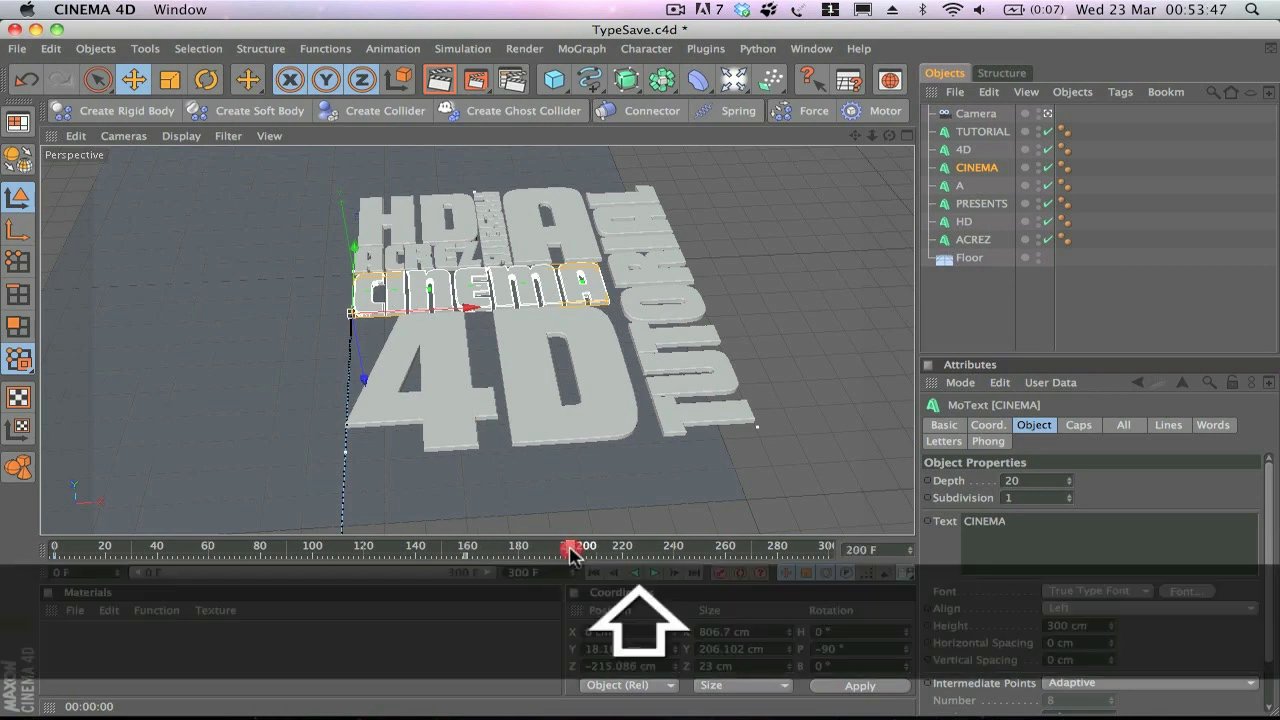
left_click(965, 151)
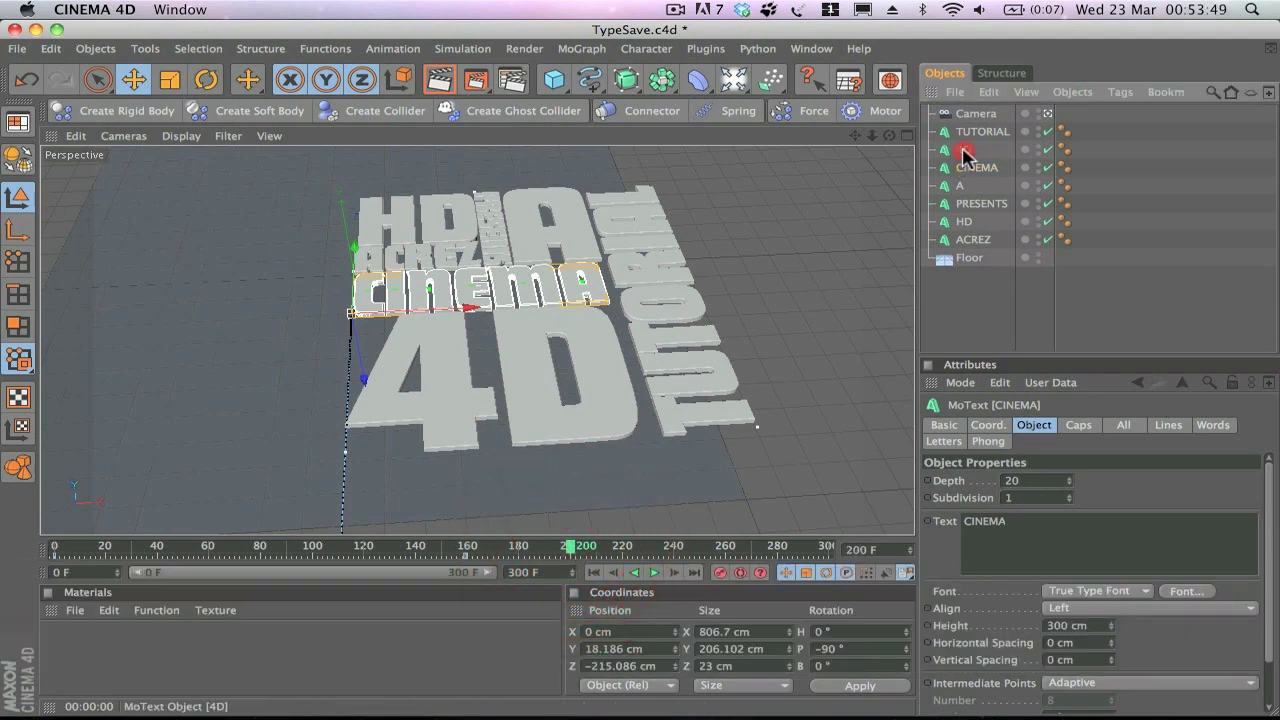
left_click(720, 572)
left_click(594, 573)
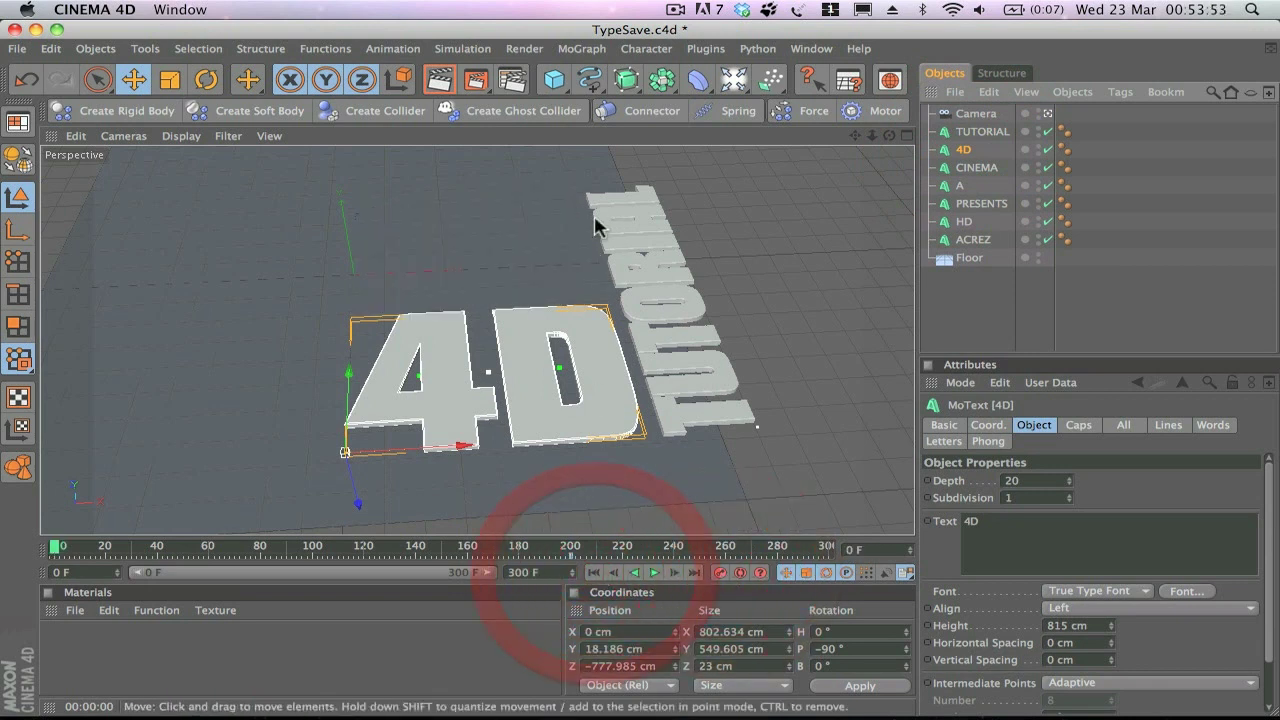
left_click_drag(344, 452, 343, 534)
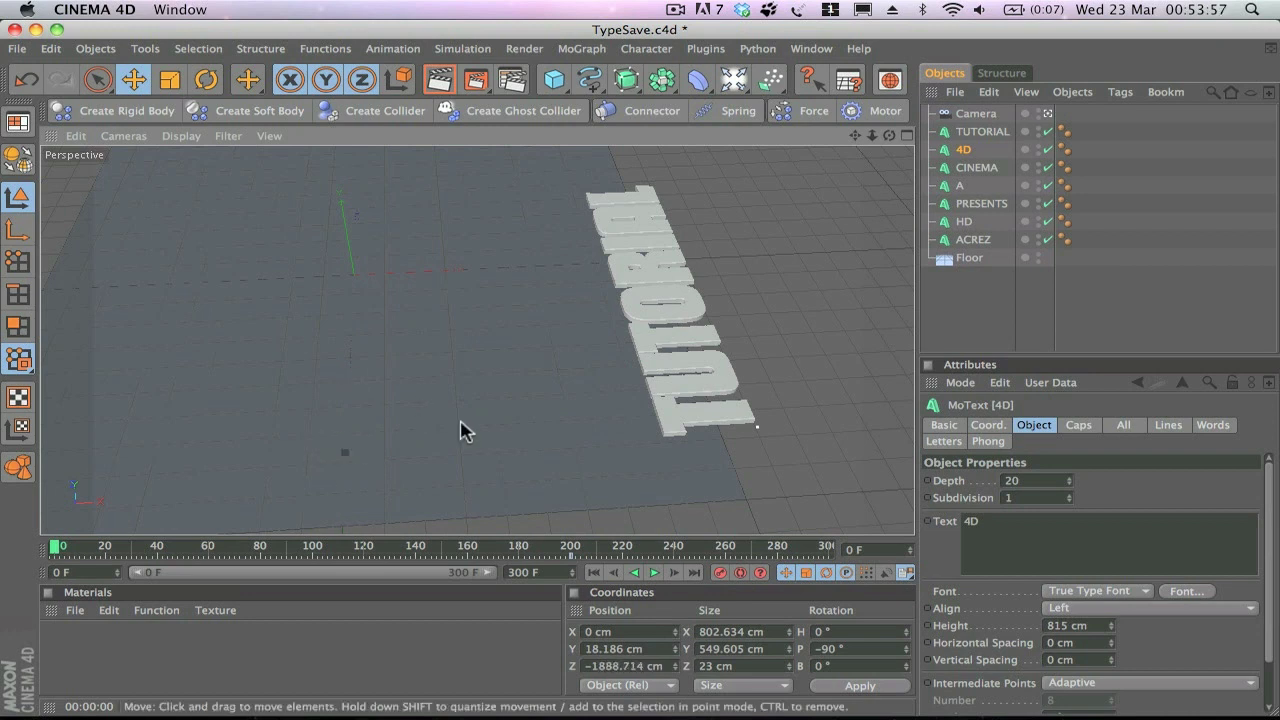
left_click(720, 573)
left_click(654, 574)
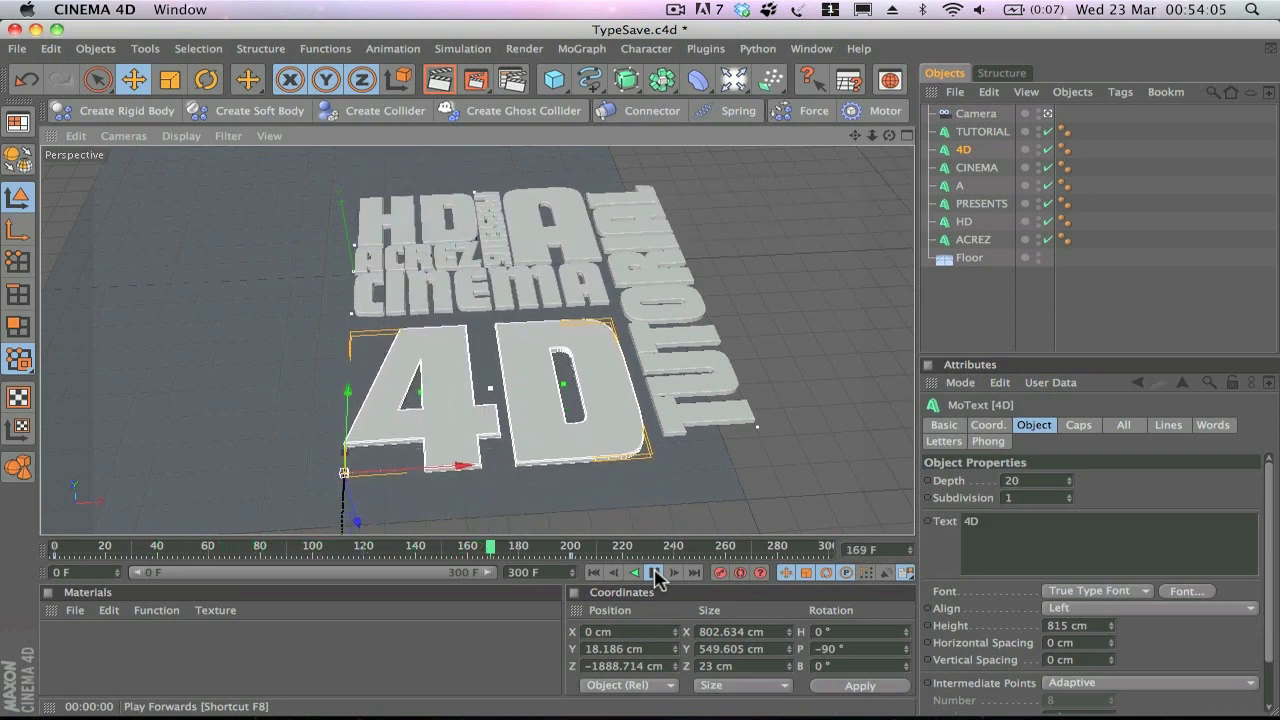
left_click(656, 573)
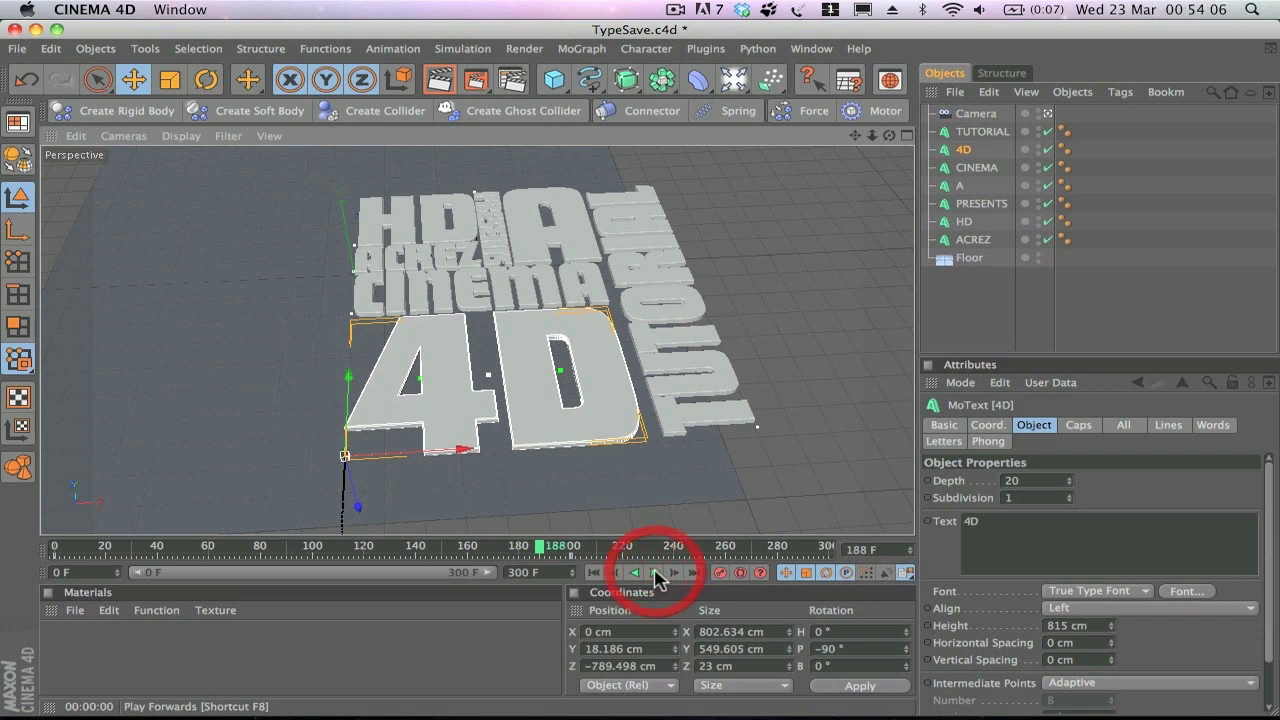
Delay the 4D text's arrival by moving its in-place keyframe on the timeline to frame 221.
left_click(577, 561)
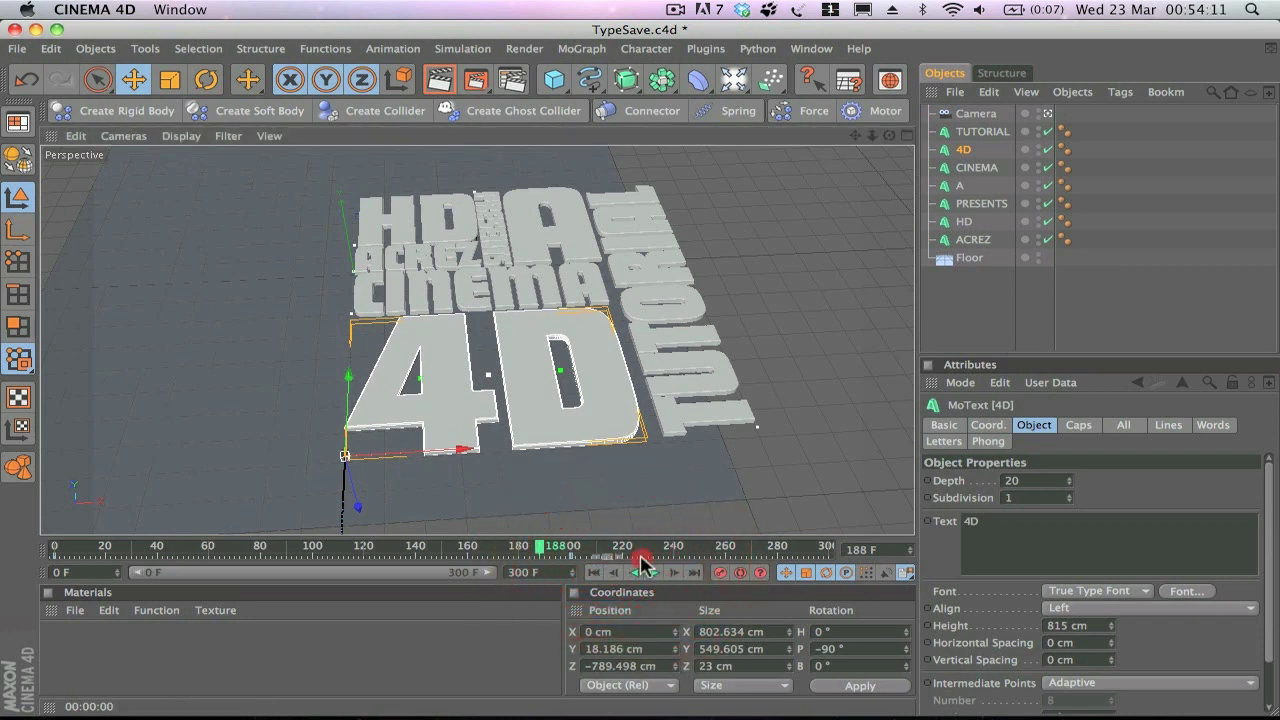
left_click(533, 558)
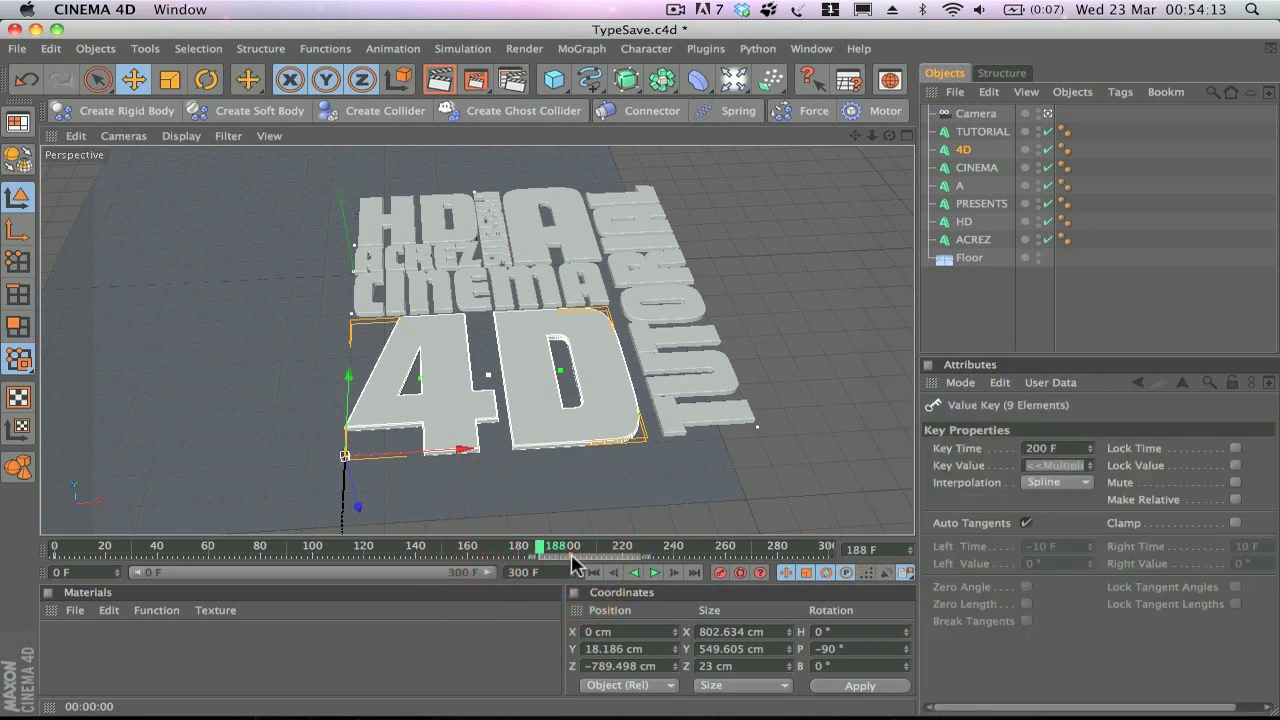
left_click_drag(573, 563, 627, 561)
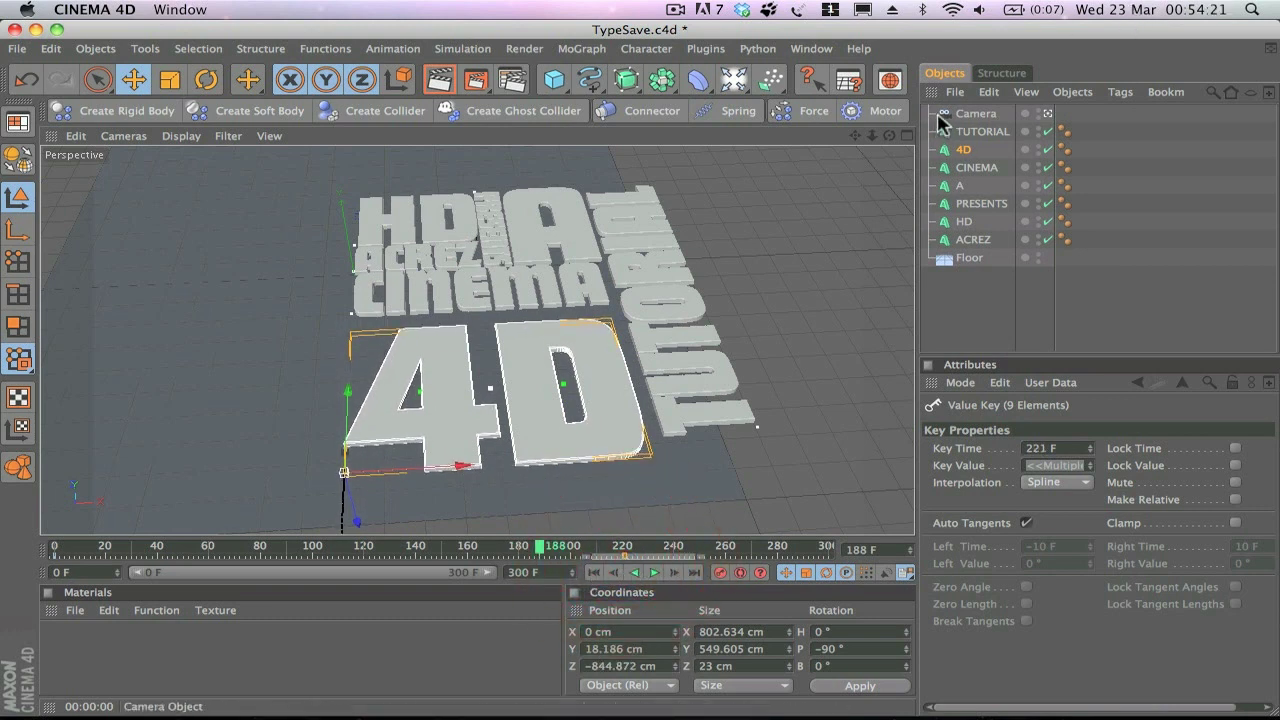
Keyframe the TUTORIAL text in place at frame 240 and out of view at about X 2830 cm at frame 0, and play the animation.
left_click(971, 134)
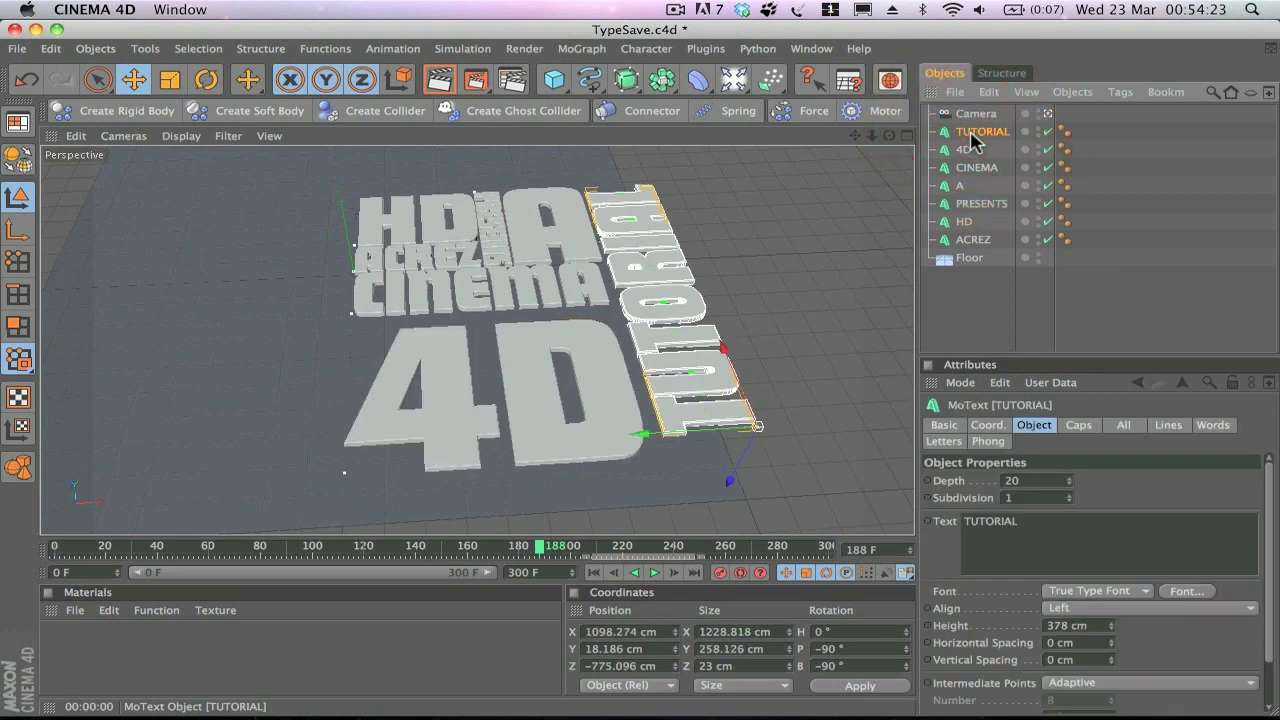
left_click(648, 546)
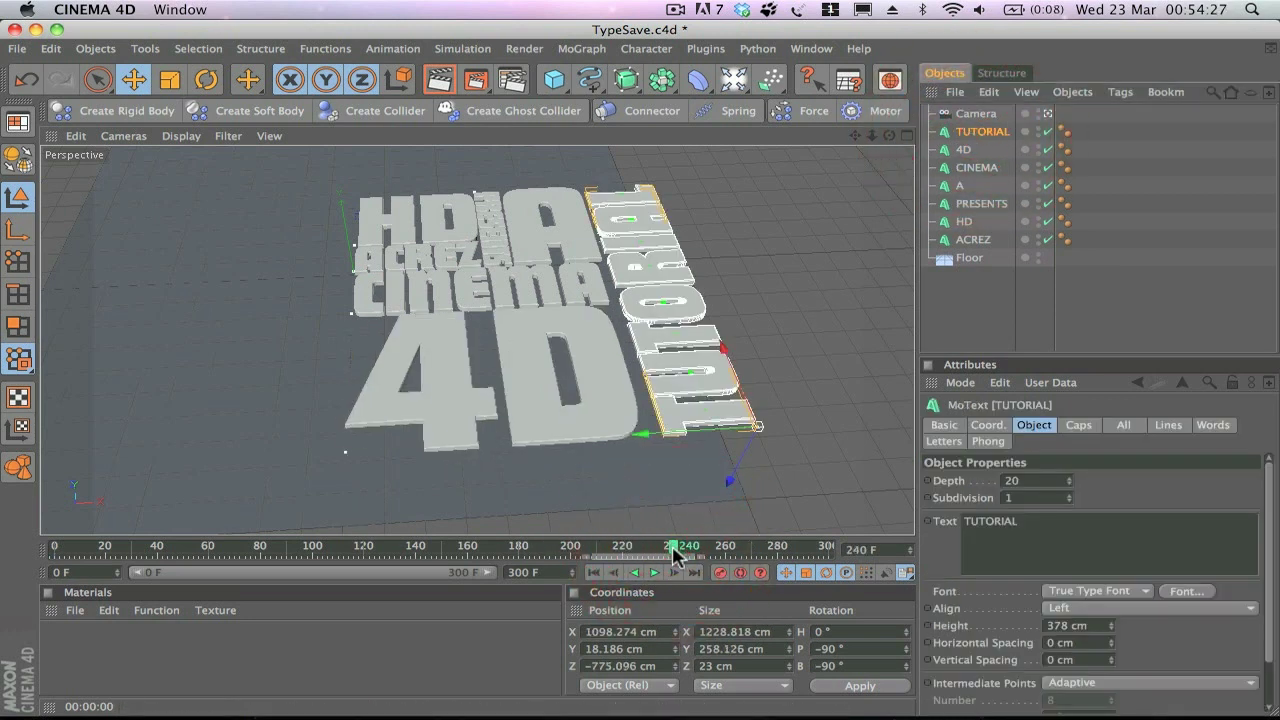
left_click(593, 572)
mouse_move(641, 433)
left_mouse_down()
mouse_move(760, 426)
mouse_move(655, 443)
left_mouse_up()
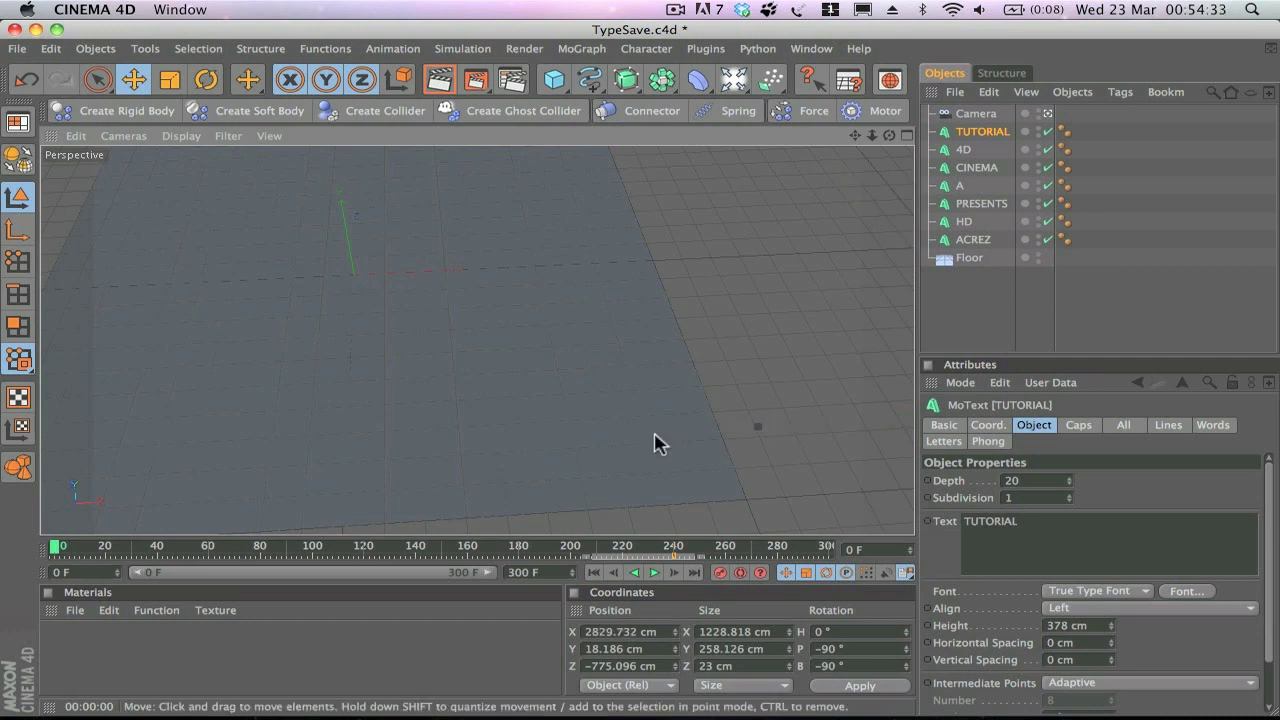
left_click(720, 573)
left_click(655, 573)
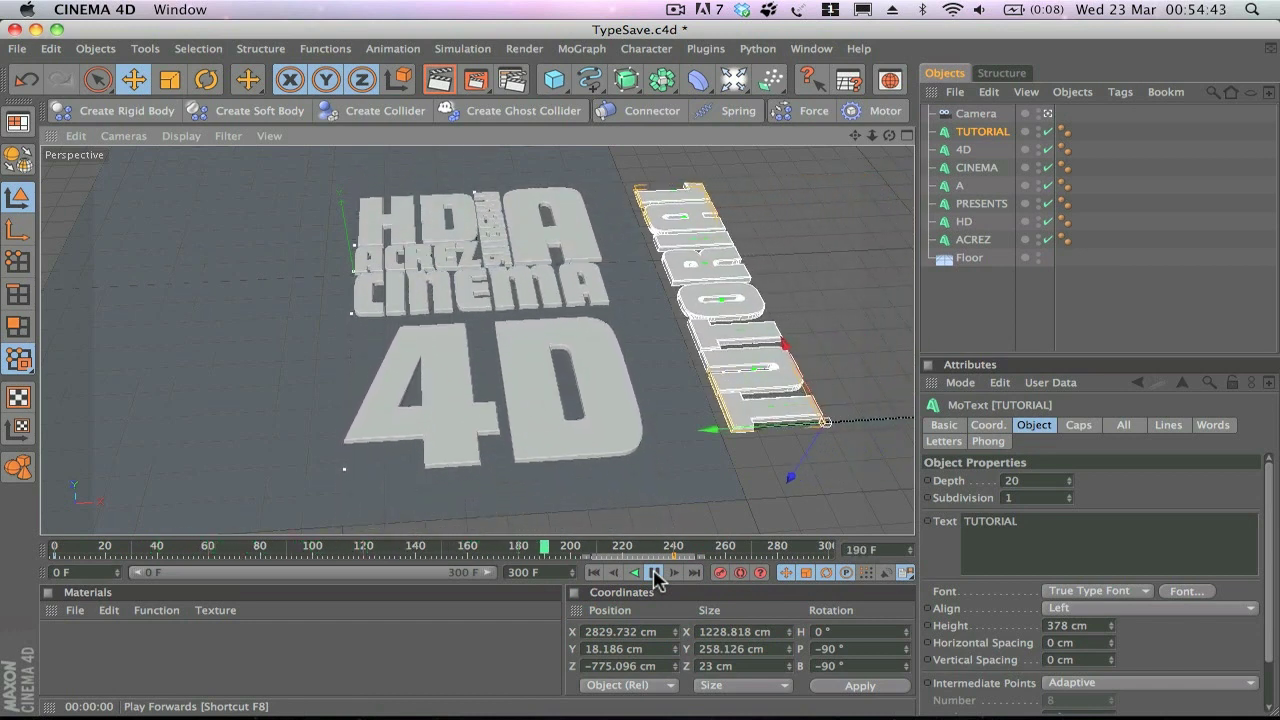
left_click(655, 572)
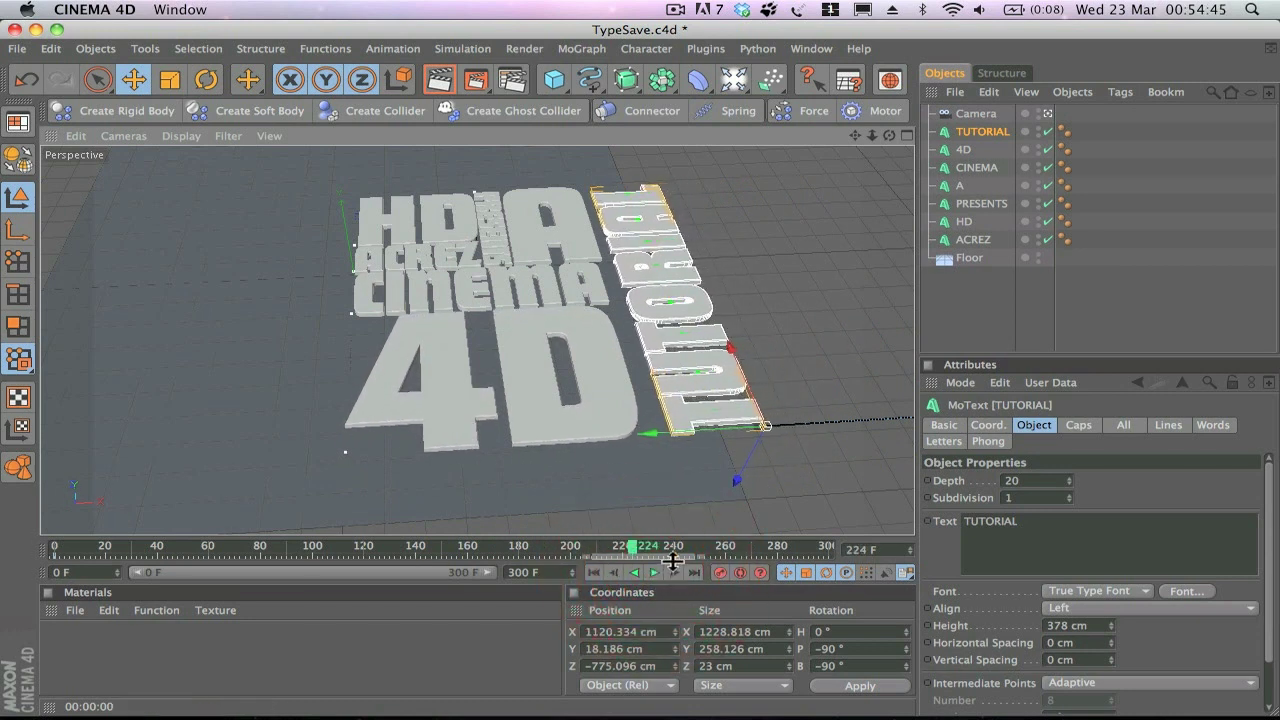
Bring the TUTORIAL text's arrival forward by moving its in-place keyframe on the timeline to about frame 200, and replay the animation.
left_click_drag(673, 556, 623, 555)
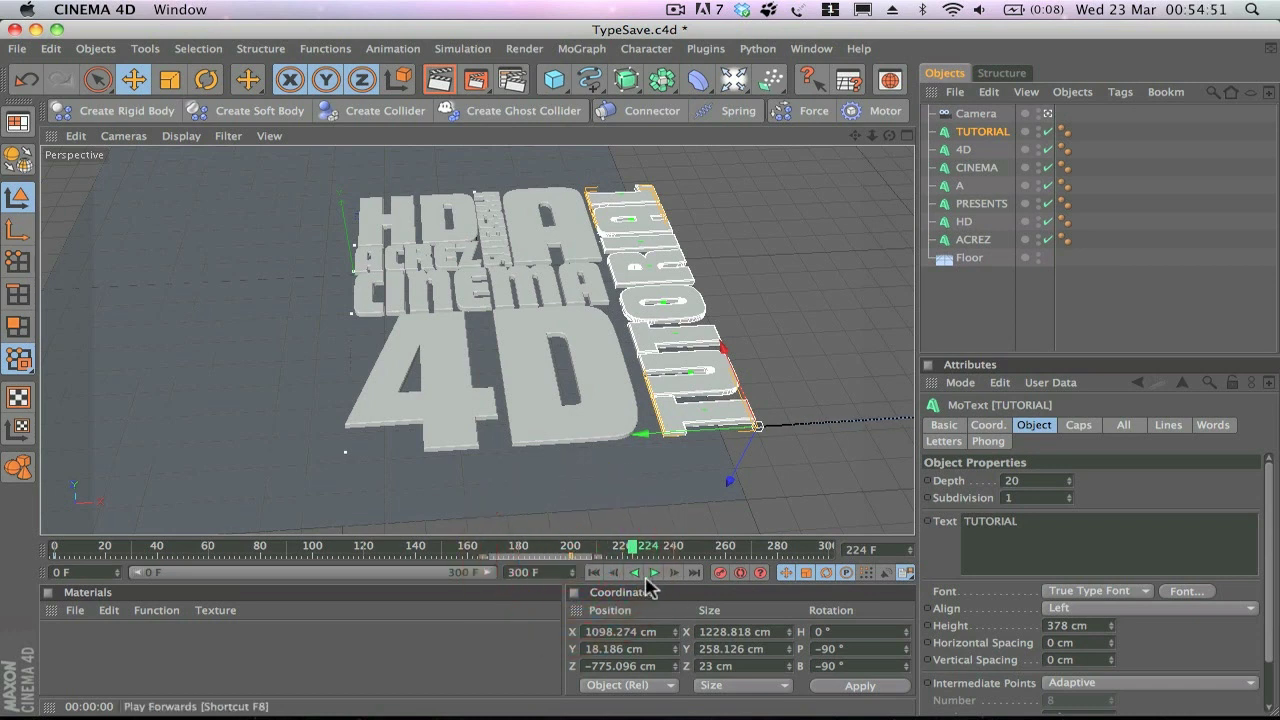
left_click(593, 572)
left_click(656, 572)
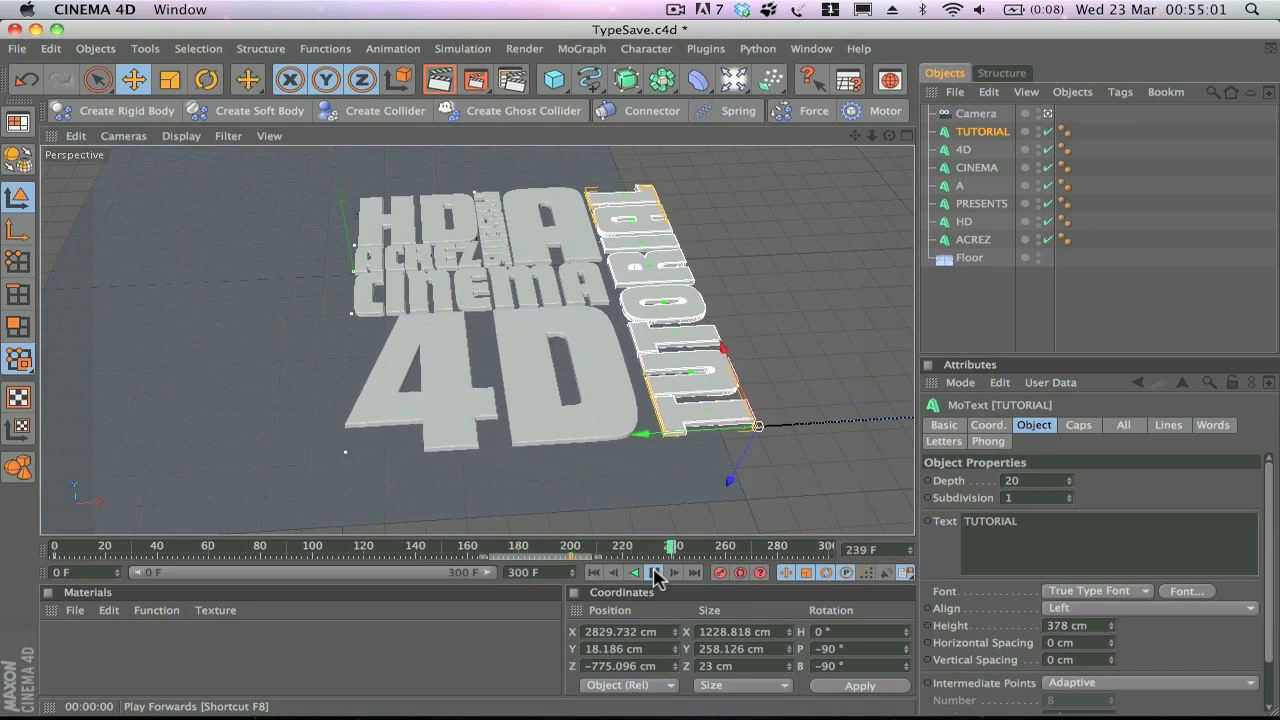
left_click(655, 573)
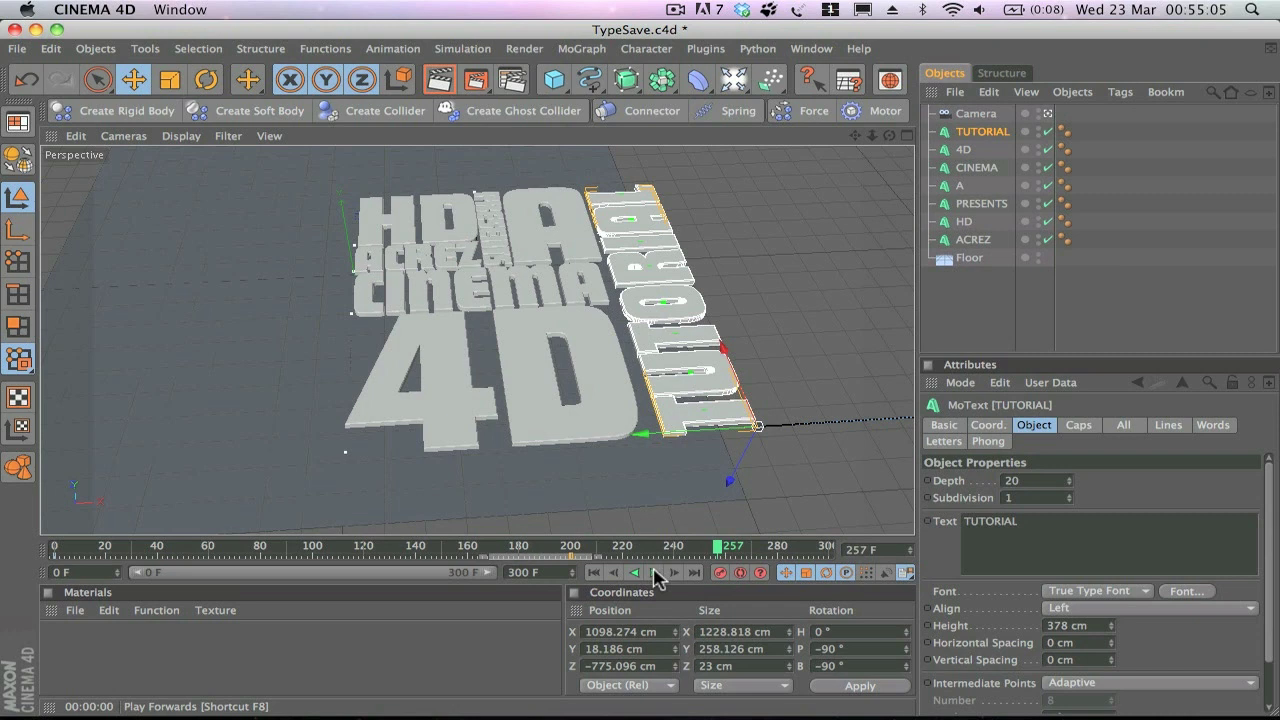
Keyframe the camera's starting view at frame 0, at about X 10, Y 820, Z -1212 cm, with heading -43.6° and pitch -37.2°.
left_click(975, 114)
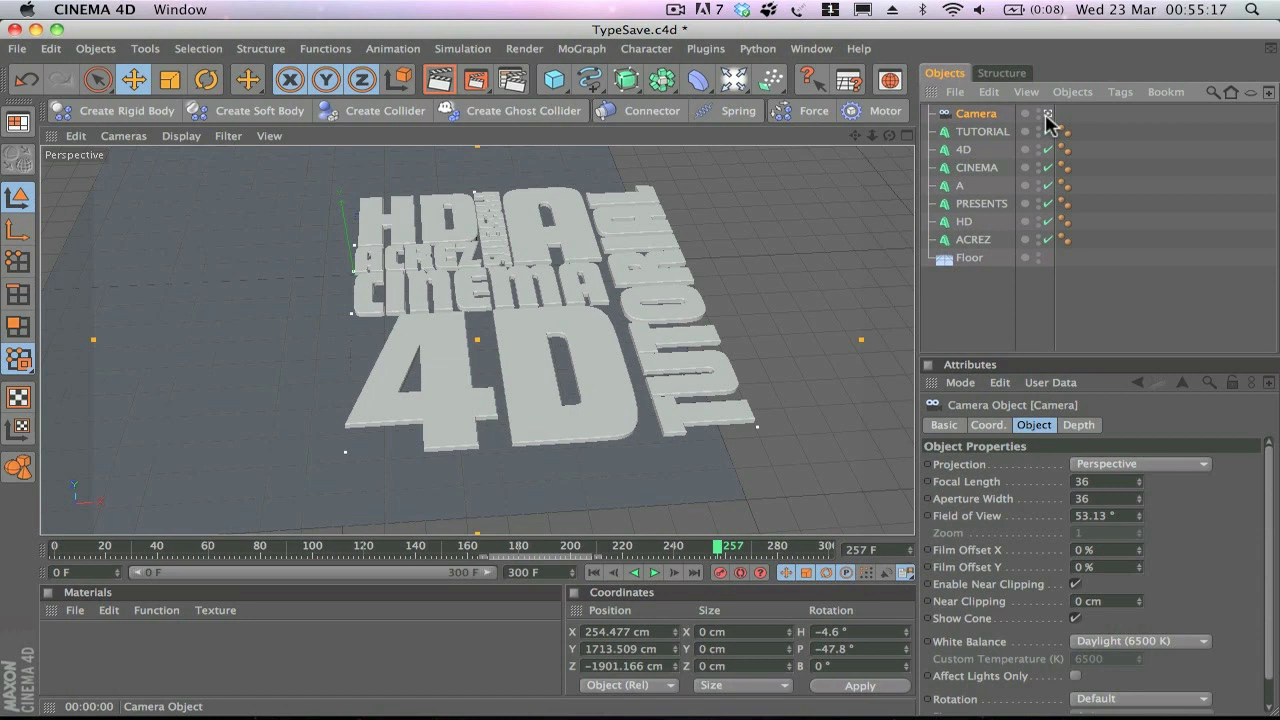
left_click(595, 574)
scroll(505, 363, "up", 4)
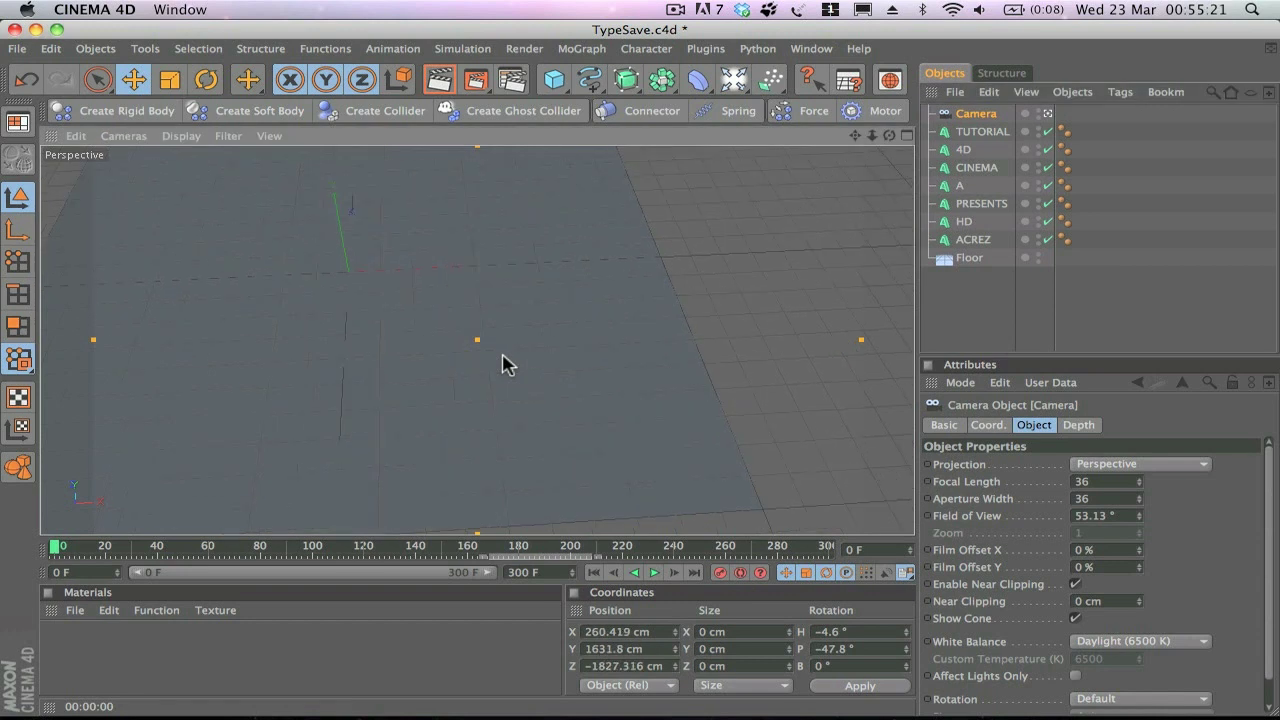
scroll(505, 363, "up", 1)
key("3")
left_click_drag(499, 360, 400, 390)
key("1")
left_click_drag(501, 368, 634, 304)
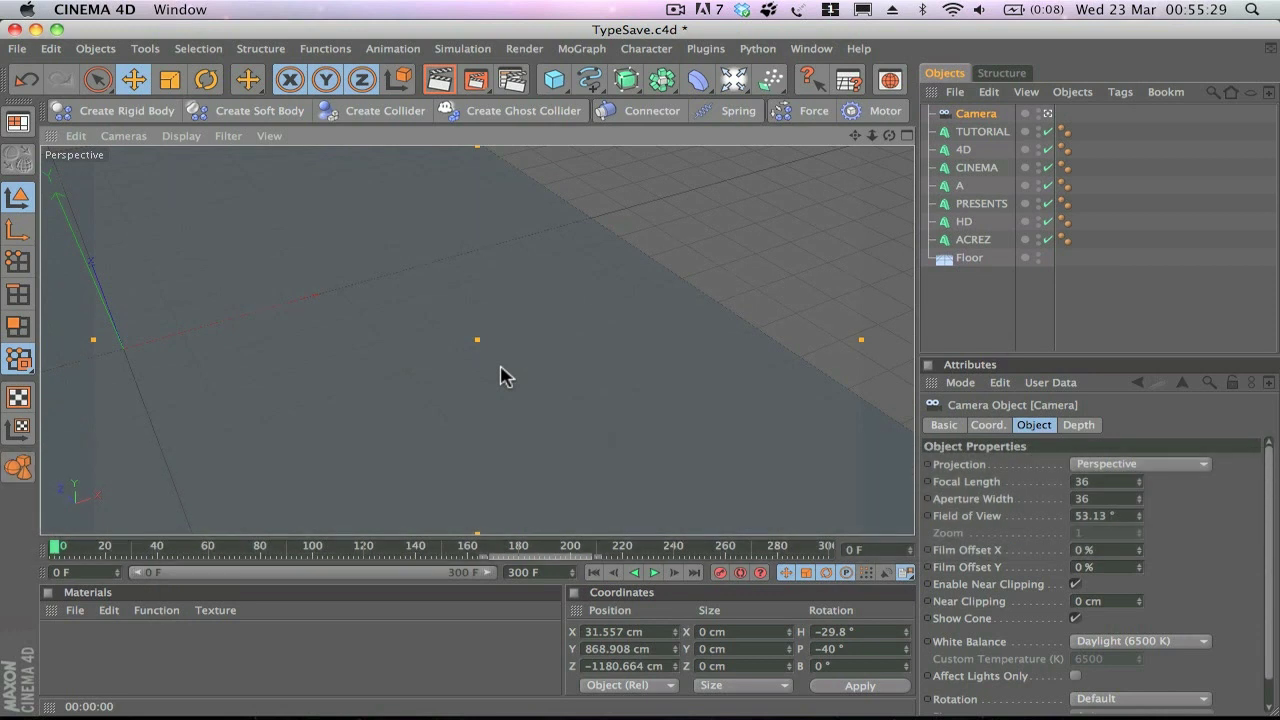
key("3")
left_click_drag(501, 368, 518, 346)
left_click_drag(470, 405, 416, 352)
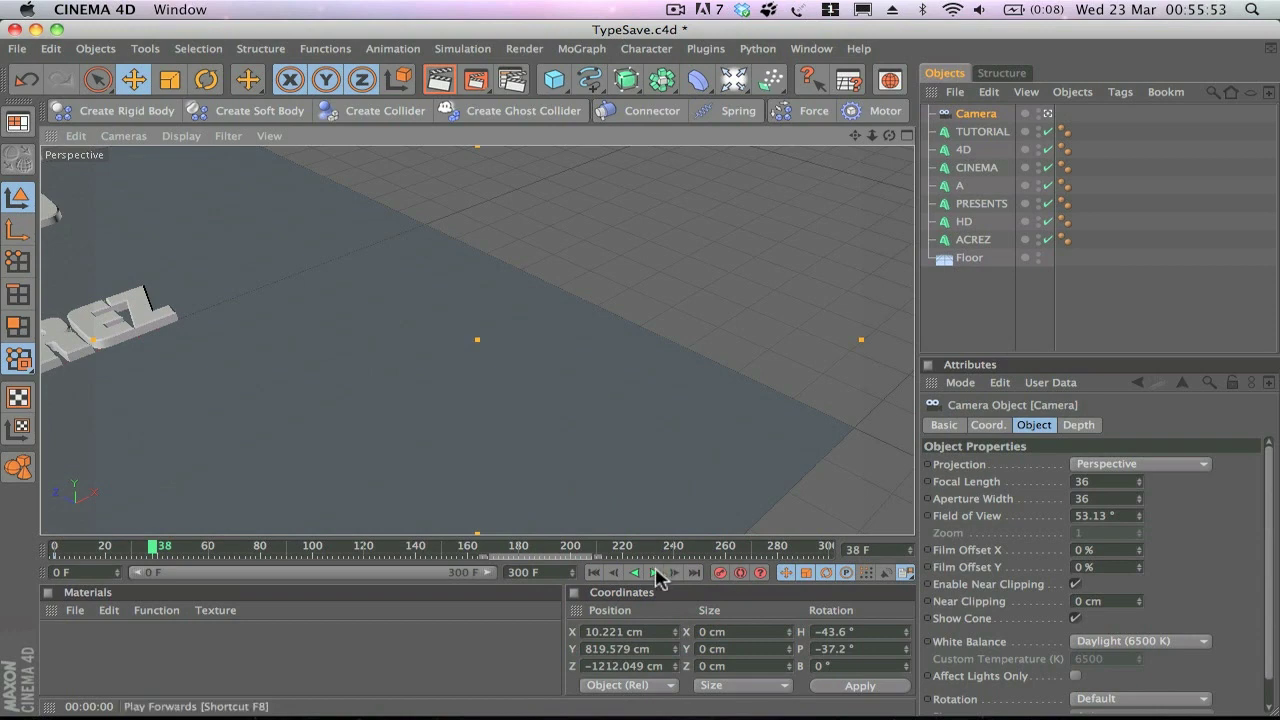
Keyframe the camera at frame 45 facing ACREZ and HD, at about X -59, Y 674, Z -862 cm, heading -18° and pitch -34.2°.
key("3")
left_click_drag(194, 350, 224, 258)
key("1")
left_click_drag(477, 340, 454, 204)
mouse_move(194, 355)
left_mouse_down()
mouse_move(250, 440)
mouse_move(178, 336)
mouse_move(199, 344)
left_mouse_up()
key("1")
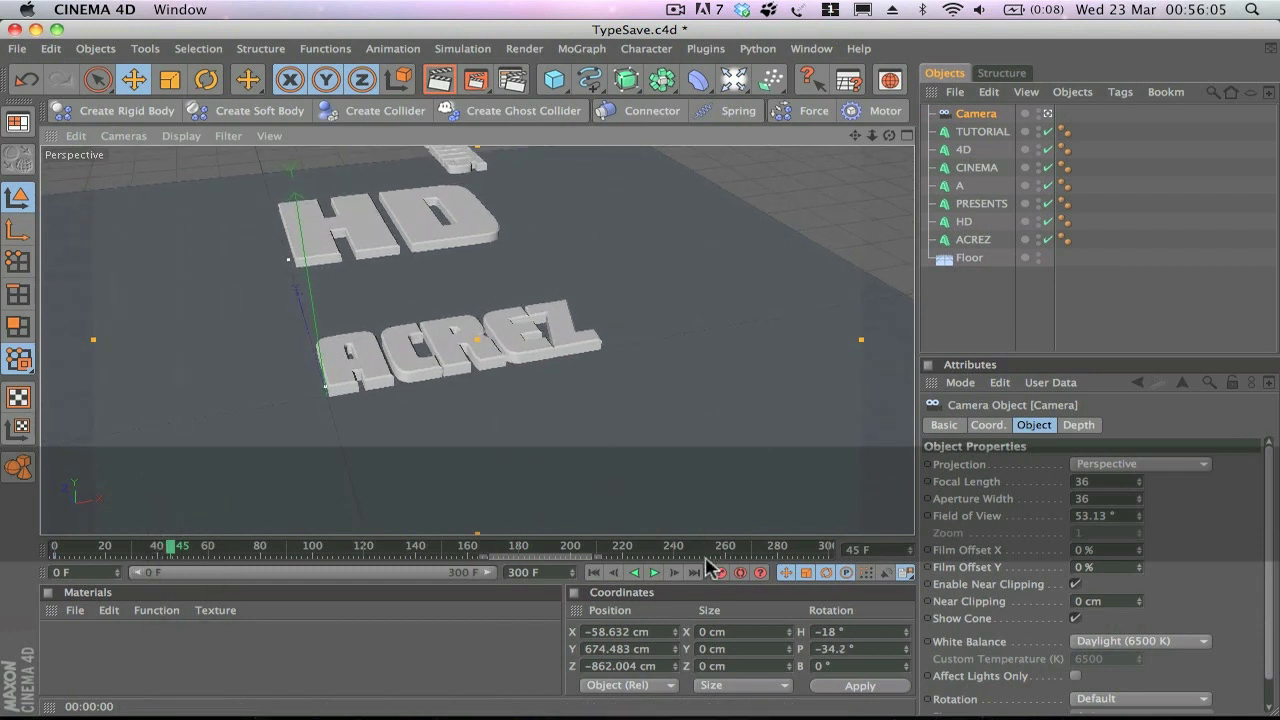
Keyframe the camera at frame 93 framing HD, ACREZ and PRESENTS, at about X 621, Y 750, Z -724 cm, heading 19.6° and pitch -41.4°.
left_click(655, 573)
left_click(655, 573)
key("3")
left_click_drag(306, 337, 400, 335)
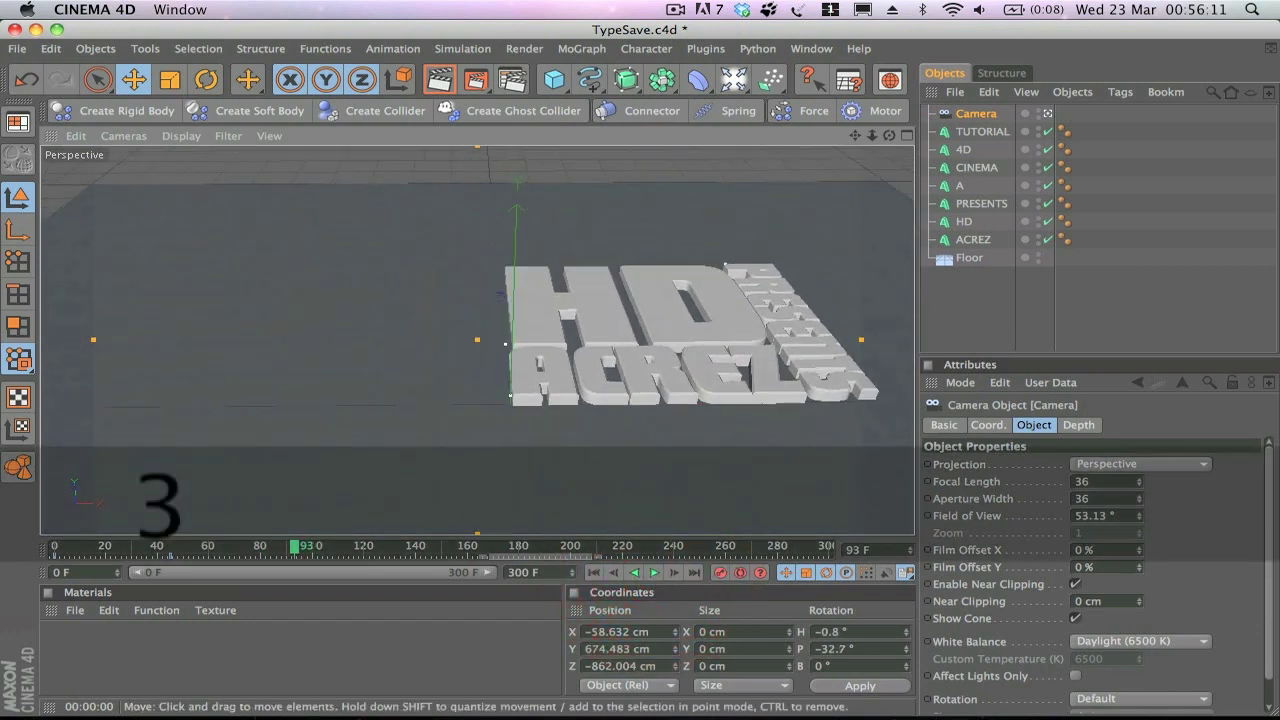
left_click_drag(640, 372, 440, 232)
key("3")
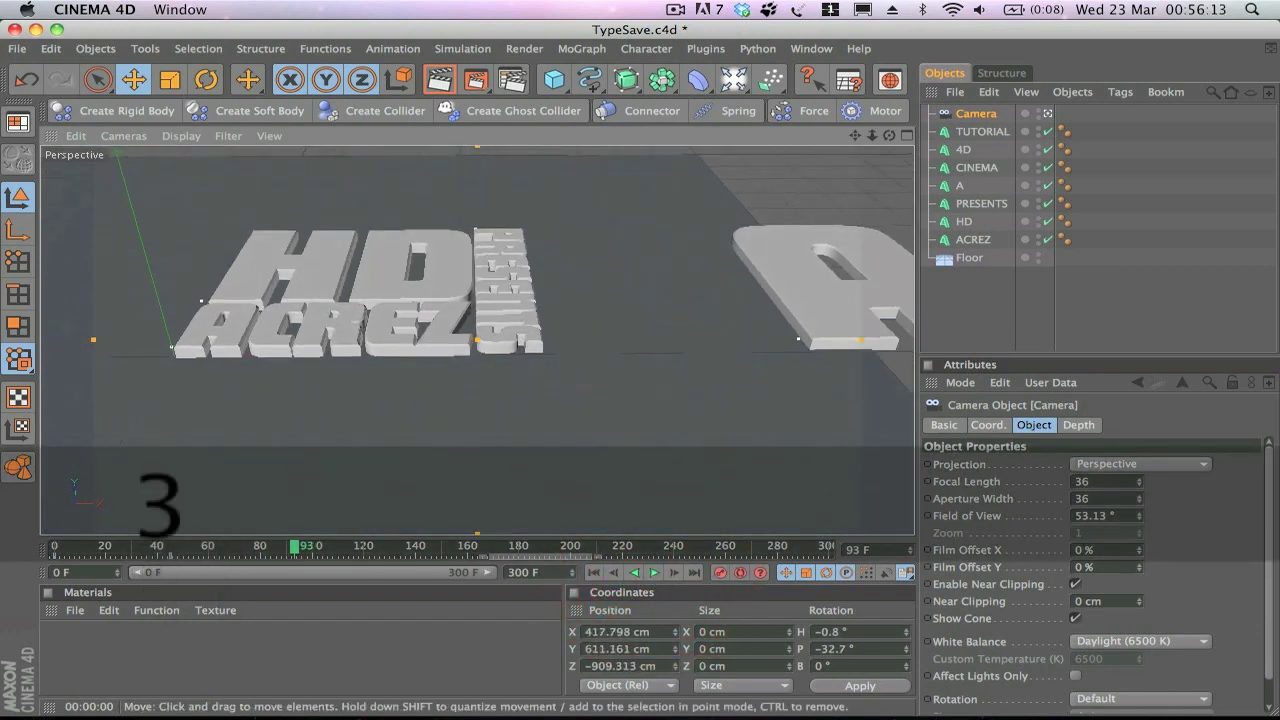
key("1")
left_click_drag(311, 357, 401, 368)
key("3")
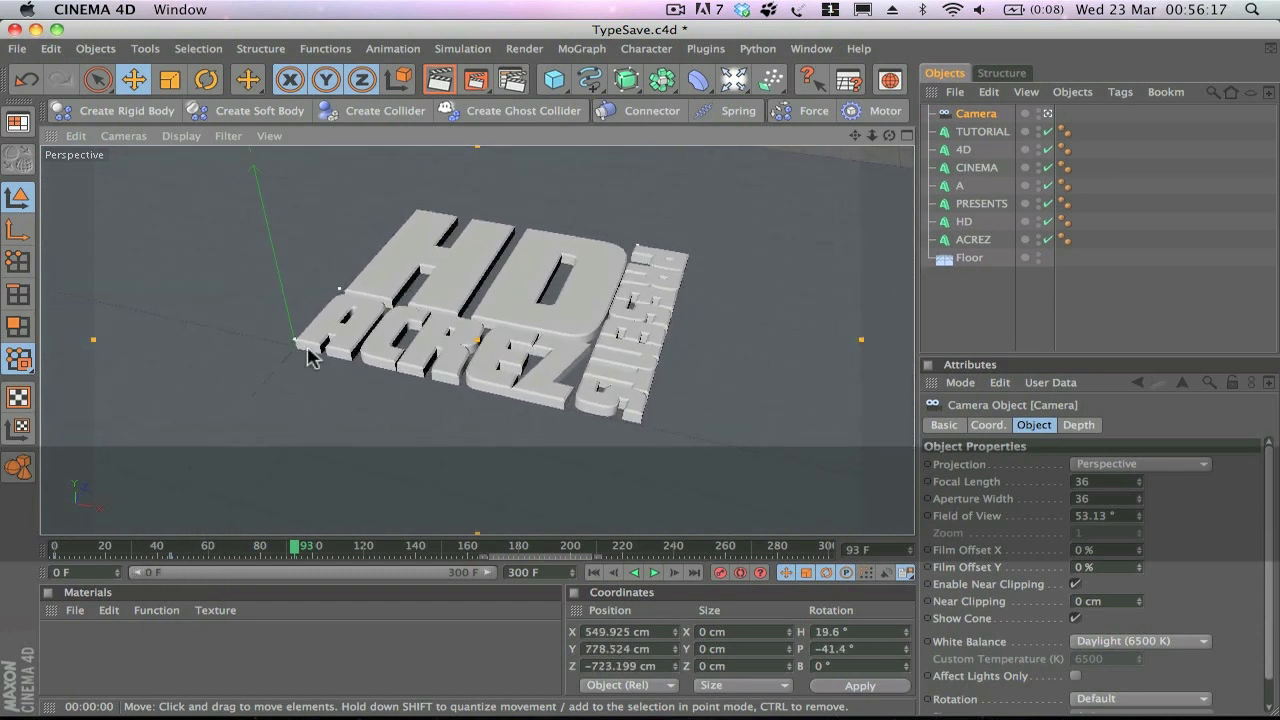
left_click_drag(311, 357, 270, 336)
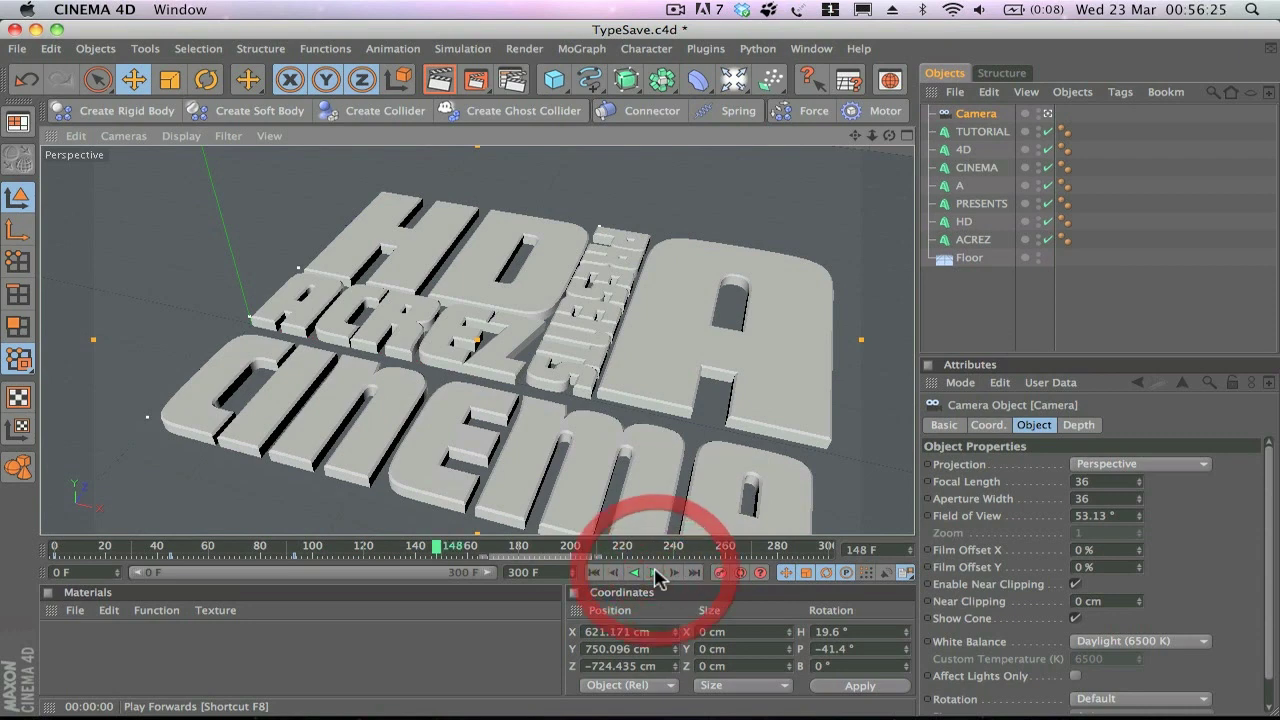
Keyframe the camera at frame 148 pulled back over CINEMA, at about X 359, Y 1185, Z -1162 cm, heading -14.3° and pitch -49°.
left_click_drag(617, 375, 627, 388)
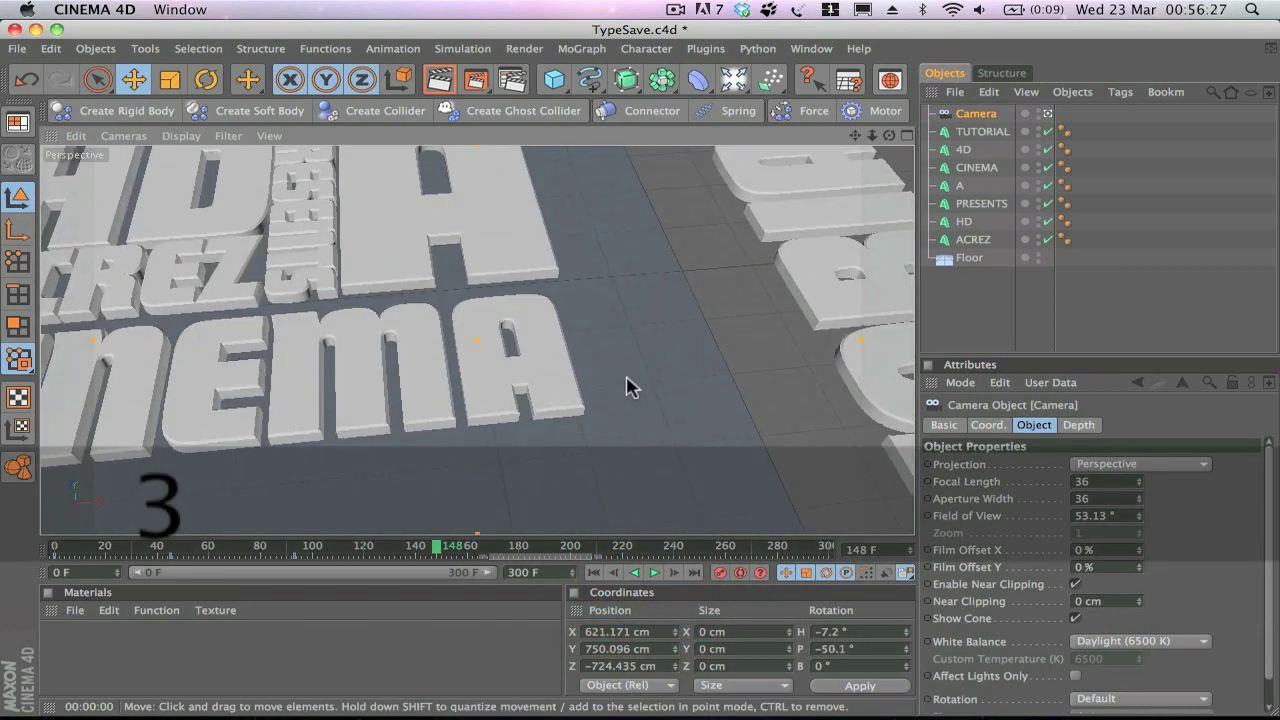
scroll(627, 387, "down", 5)
key("3")
left_click_drag(627, 387, 653, 368)
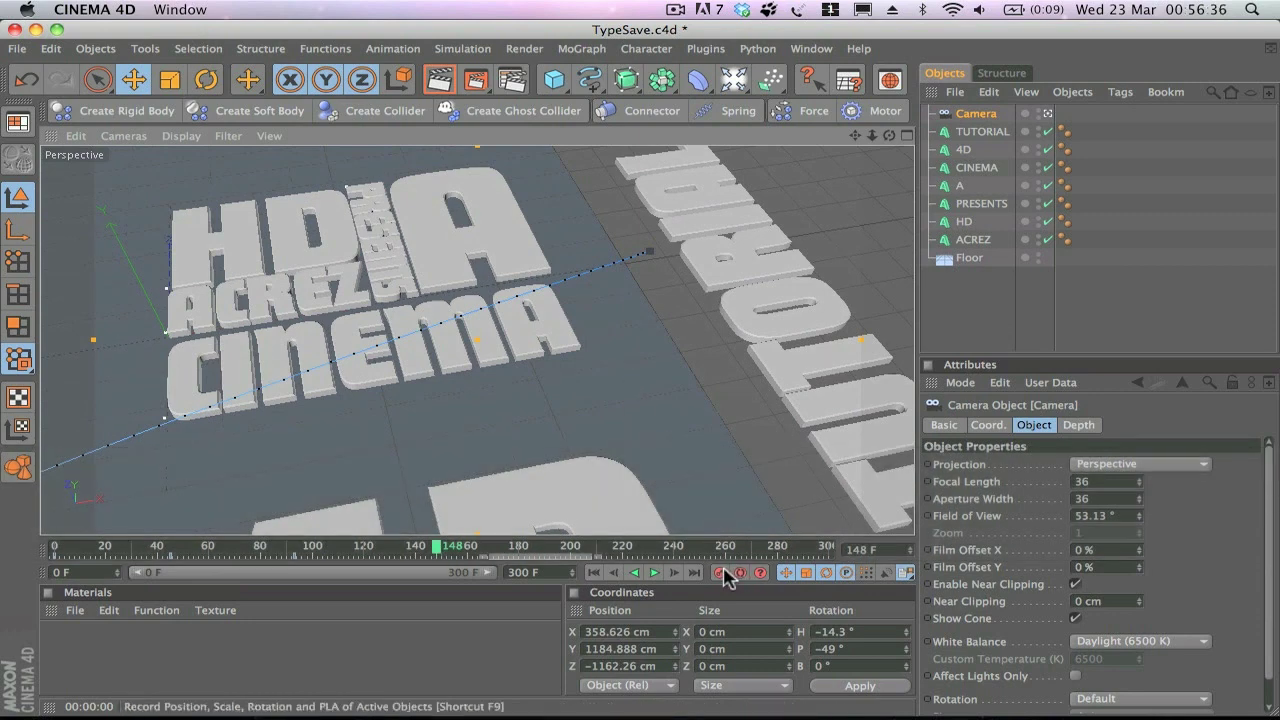
left_click(726, 577)
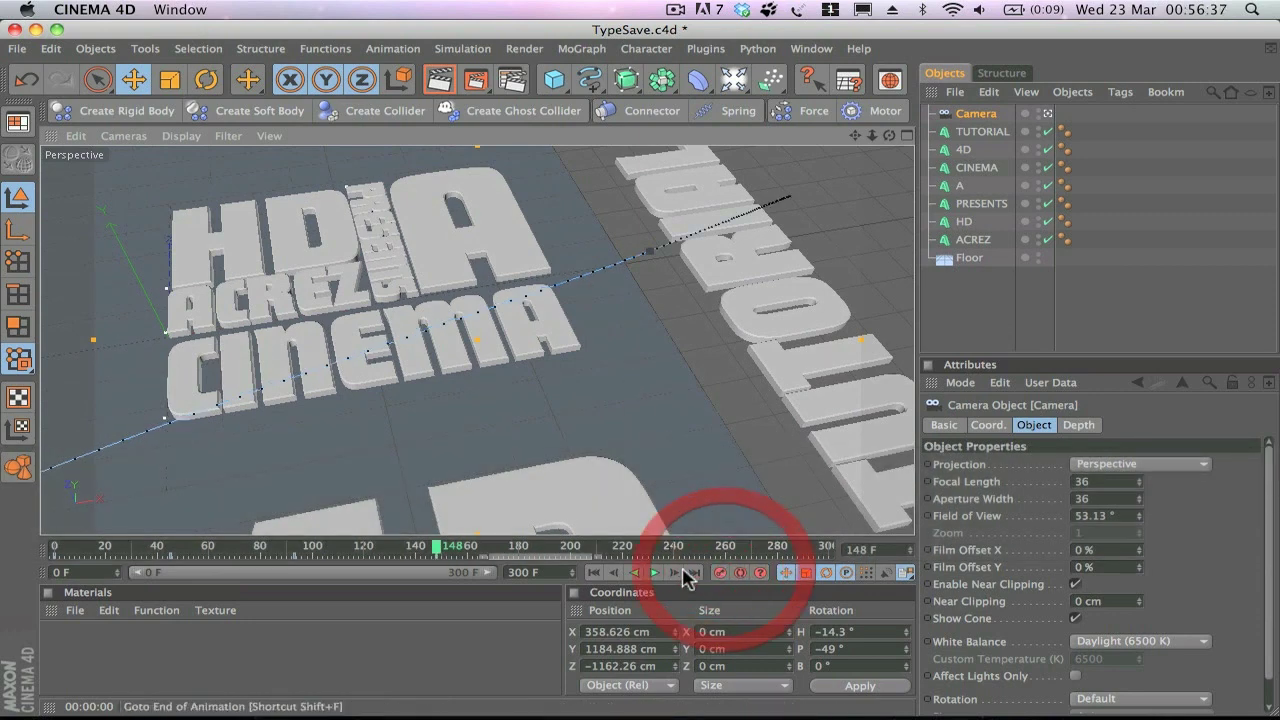
Keyframe the camera at frame 201 pulled back to fit the 4D text, at about X 279, Y 1481, Z -1595 cm.
left_click(656, 574)
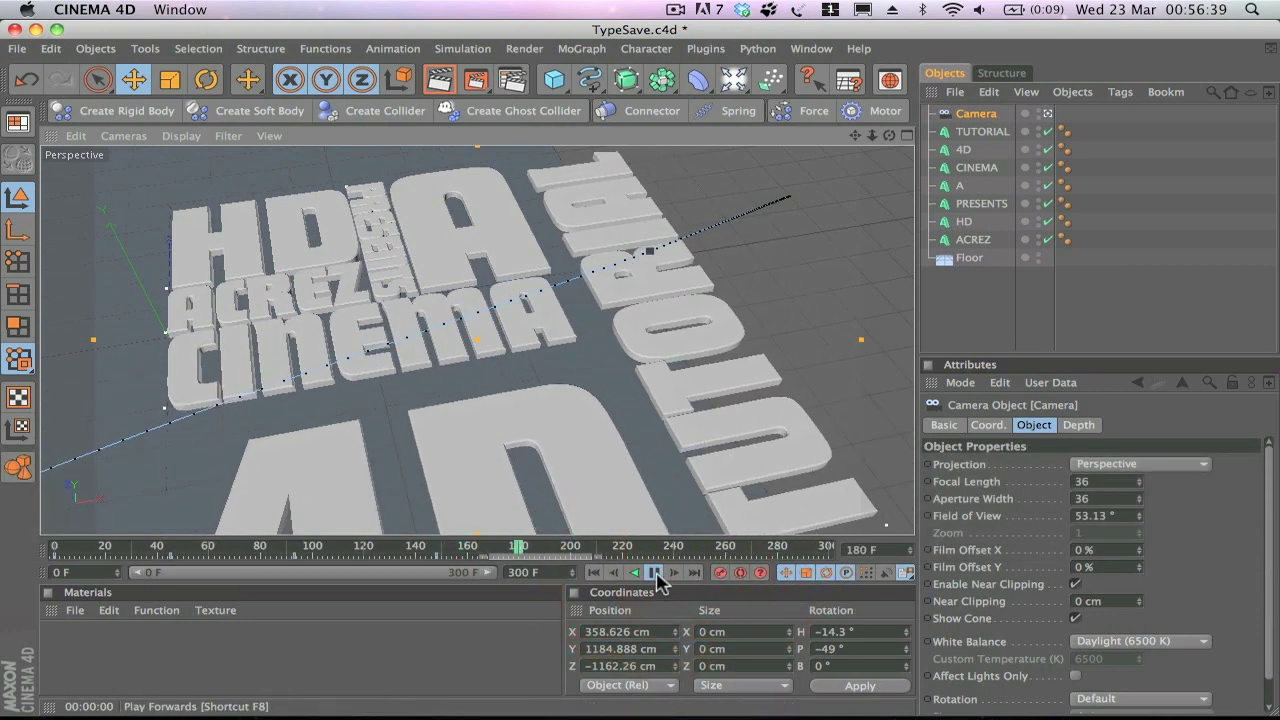
left_click(656, 574)
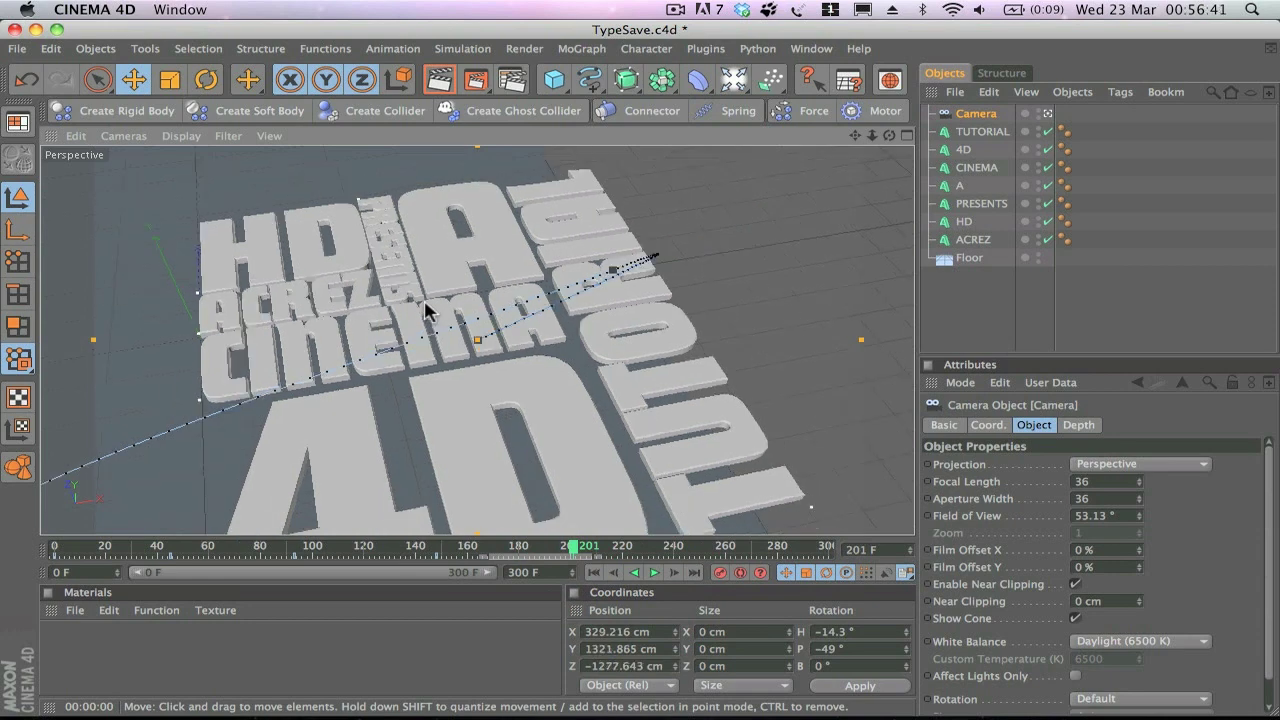
scroll(424, 302, "up", 5)
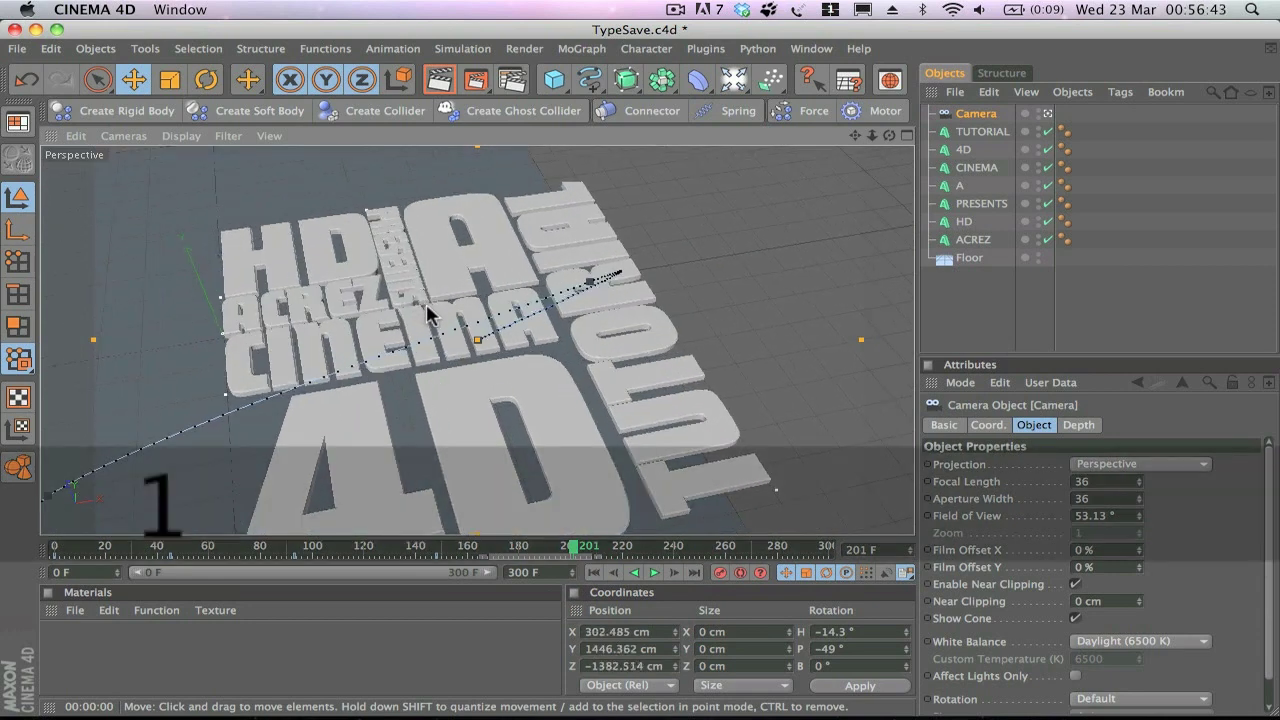
left_click_drag(431, 336, 428, 314)
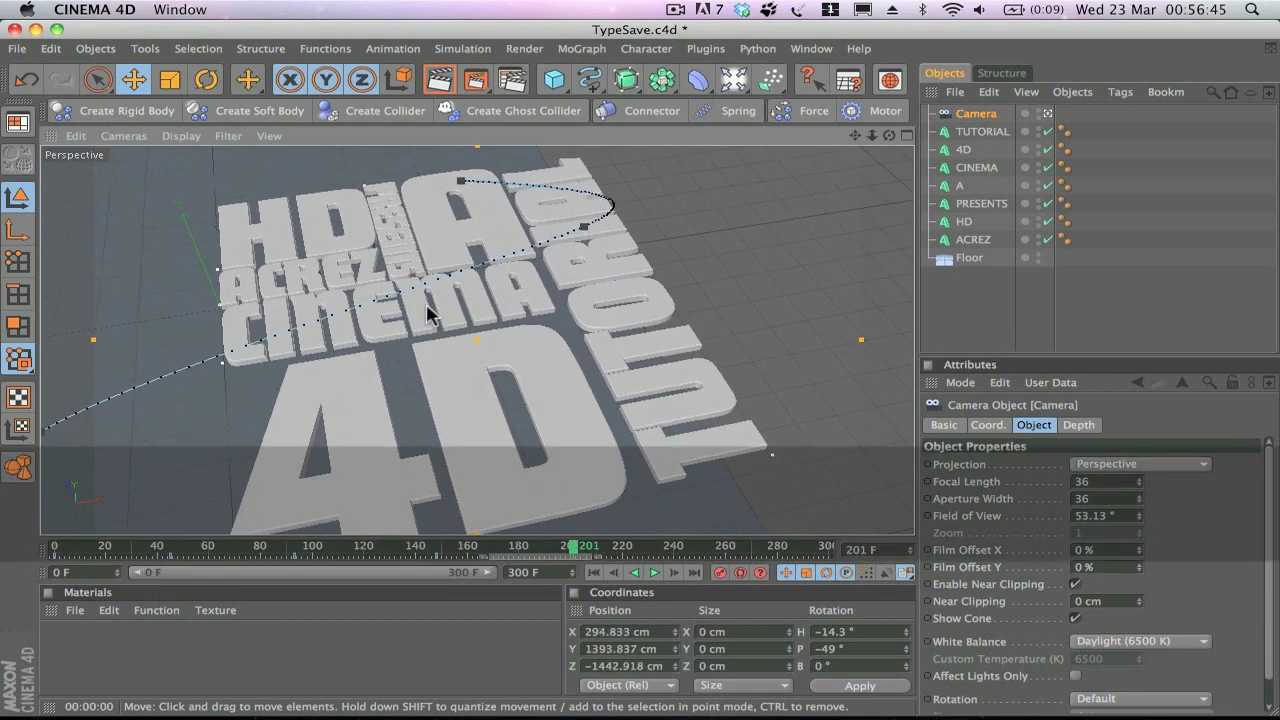
scroll(426, 314, "down", 2)
scroll(427, 305, "down", 2)
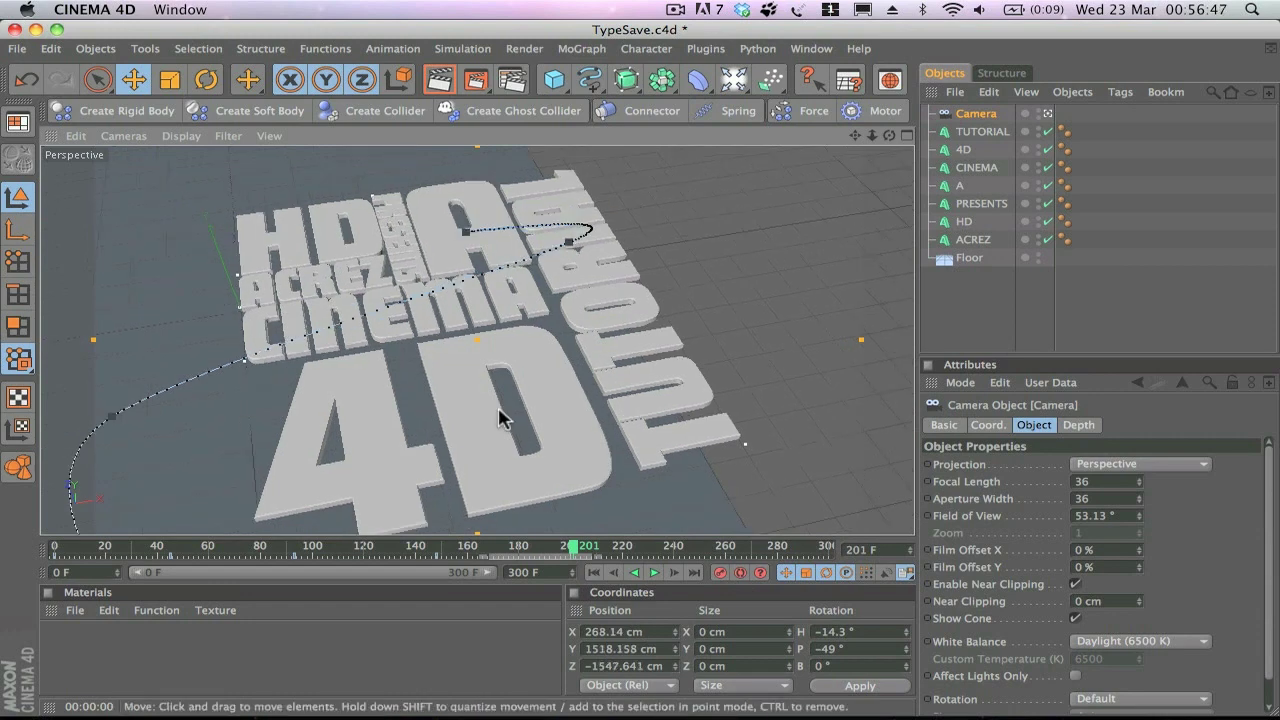
mouse_move(506, 421)
left_mouse_down()
mouse_move(500, 412)
mouse_move(508, 428)
left_mouse_up()
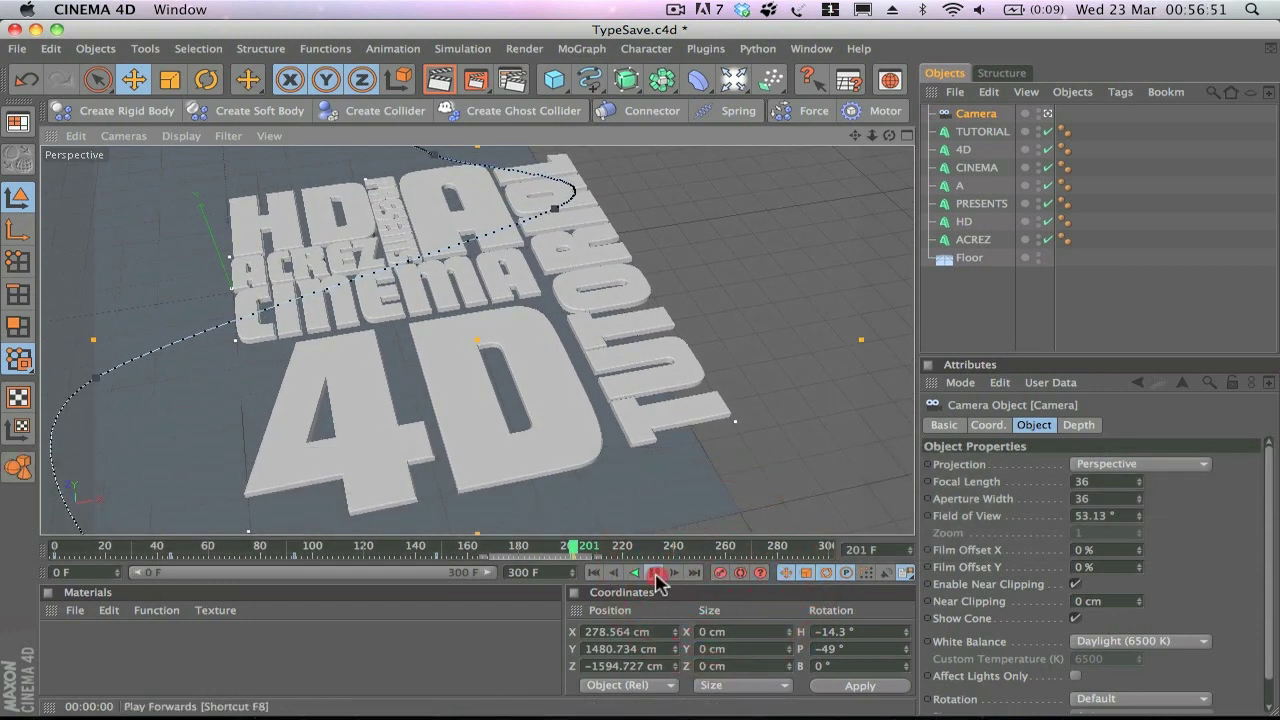
Keyframe the camera at frame 264 swung around to the TUTORIAL side, at about X 2087, Y 856, Z -1192 cm, heading 55.3° and pitch -30.7°.
left_click(655, 575)
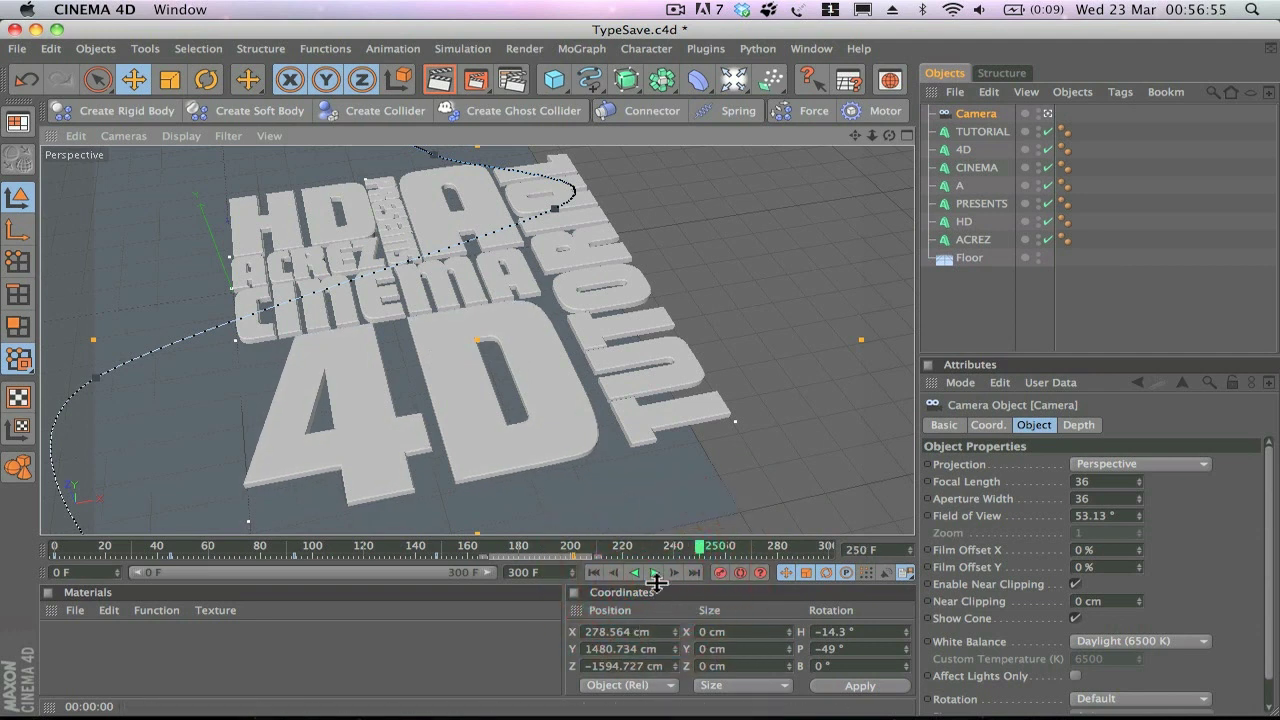
left_click(655, 573)
key("3")
left_click_drag(403, 323, 353, 354)
key("3")
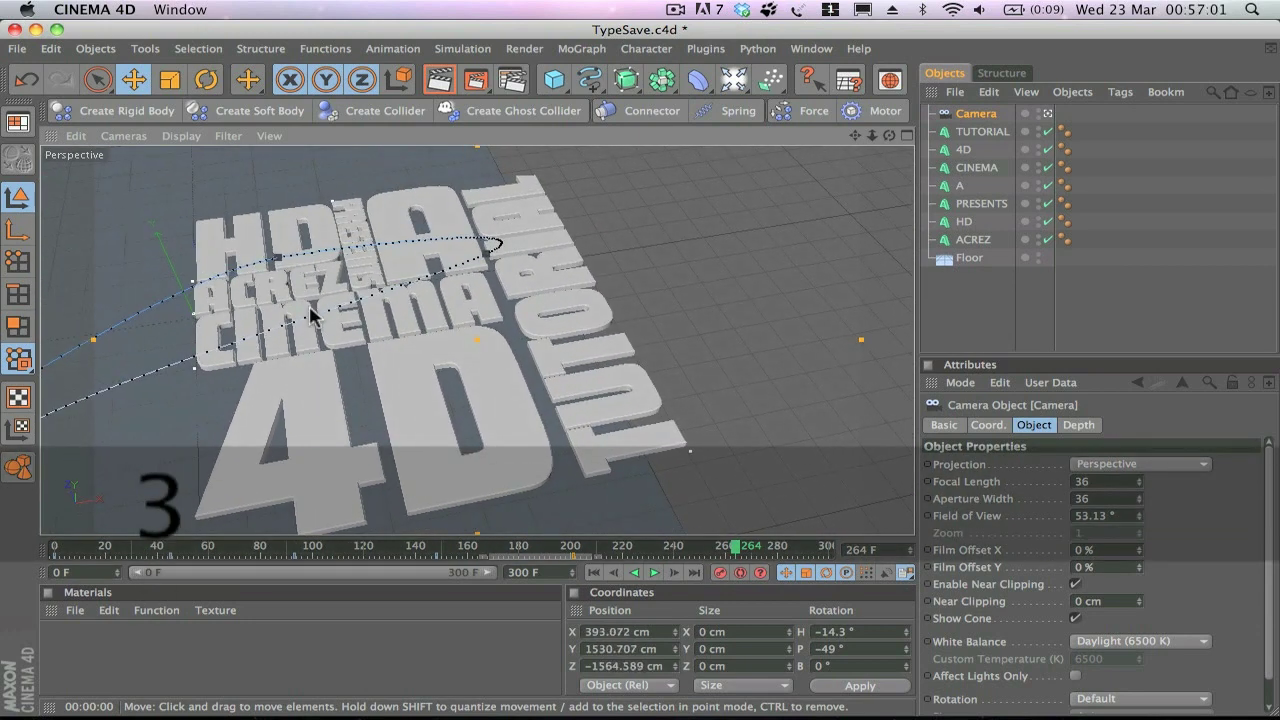
key("1")
left_click_drag(310, 309, 647, 322)
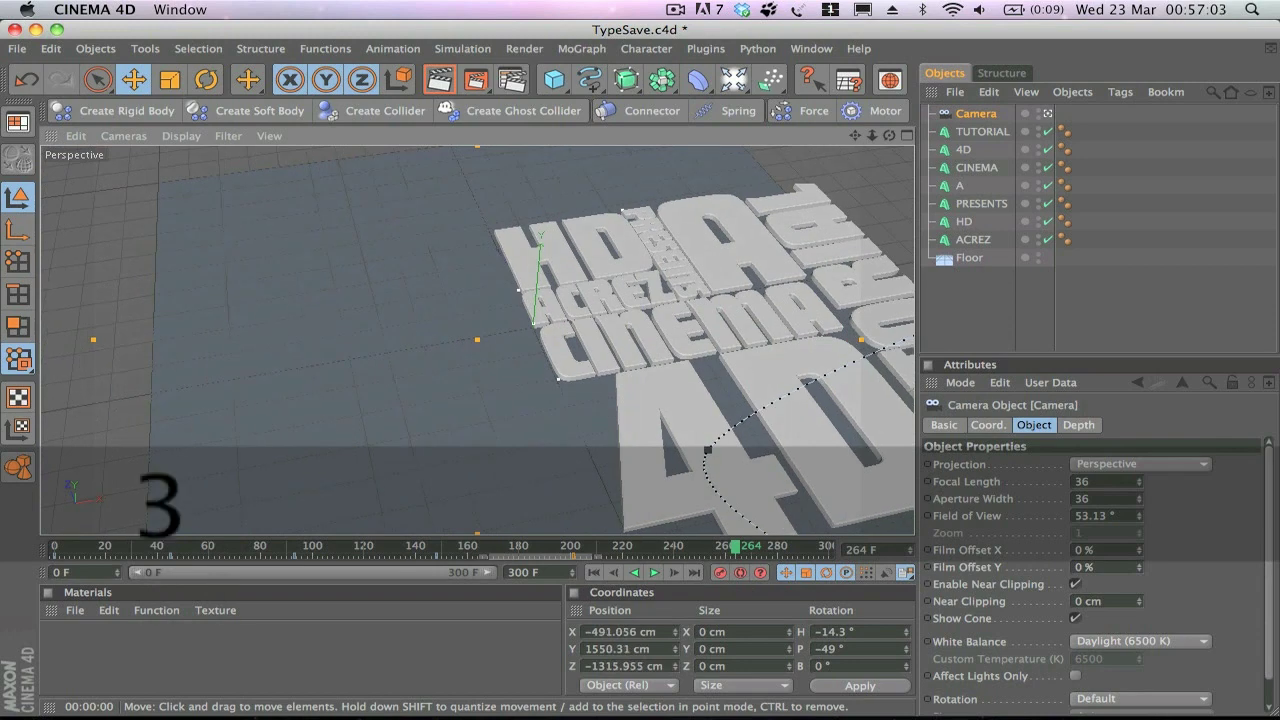
left_click_drag(477, 340, 650, 355)
left_click_drag(800, 500, 264, 414)
key("3")
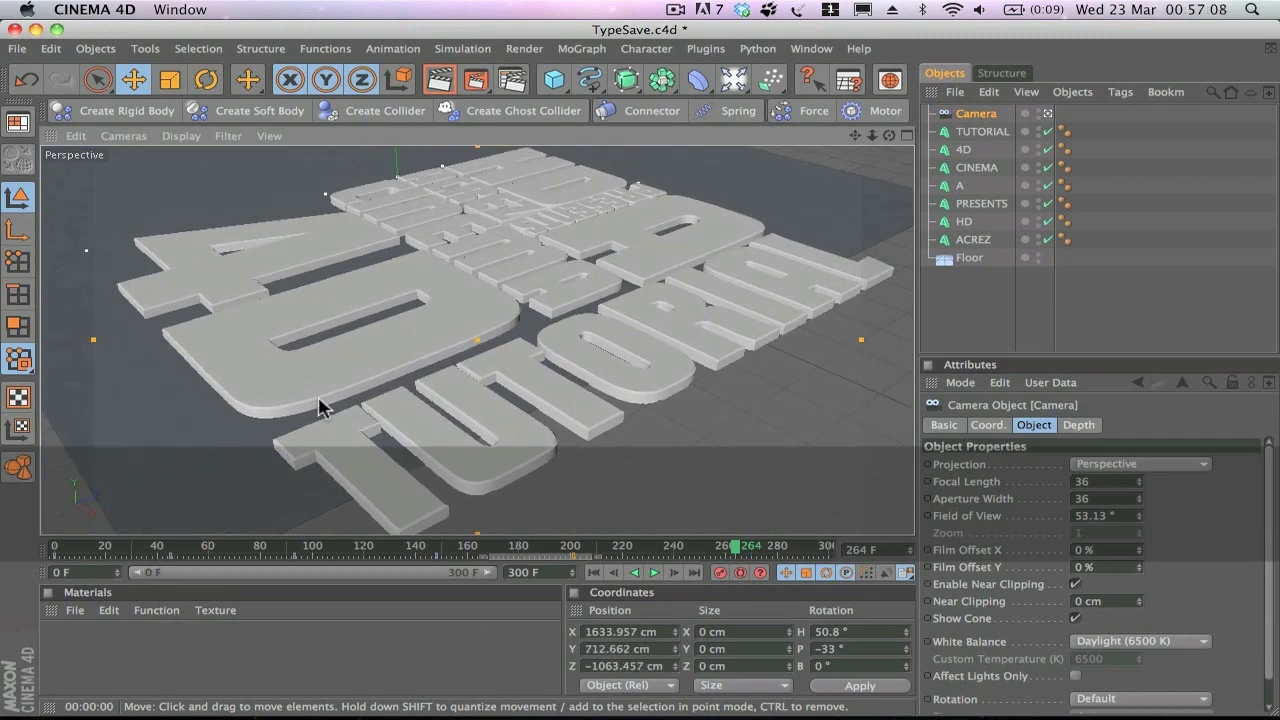
key("2")
key("3")
key("1")
left_click_drag(336, 396, 322, 374)
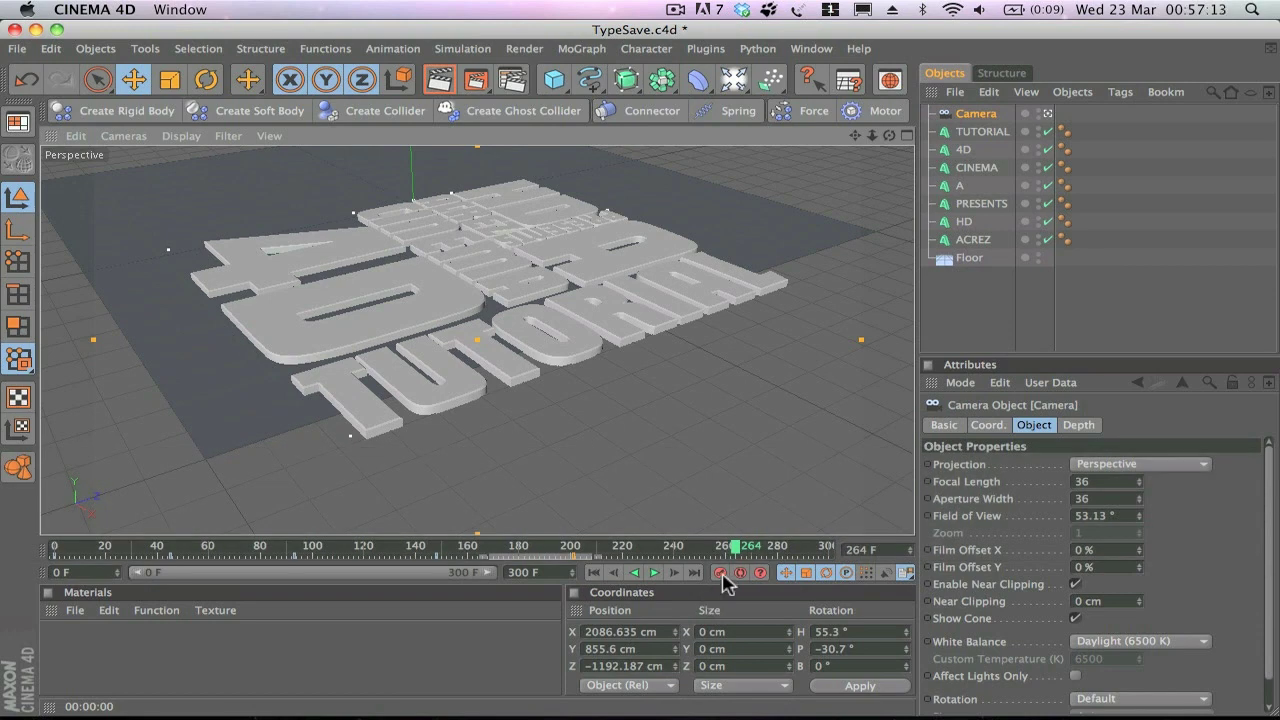
Keyframe the camera's end view at frame 300, about X 2184, Y 781, Z -1119 cm, heading 57.8° and pitch -27.5°, and play the animation.
left_click(782, 547)
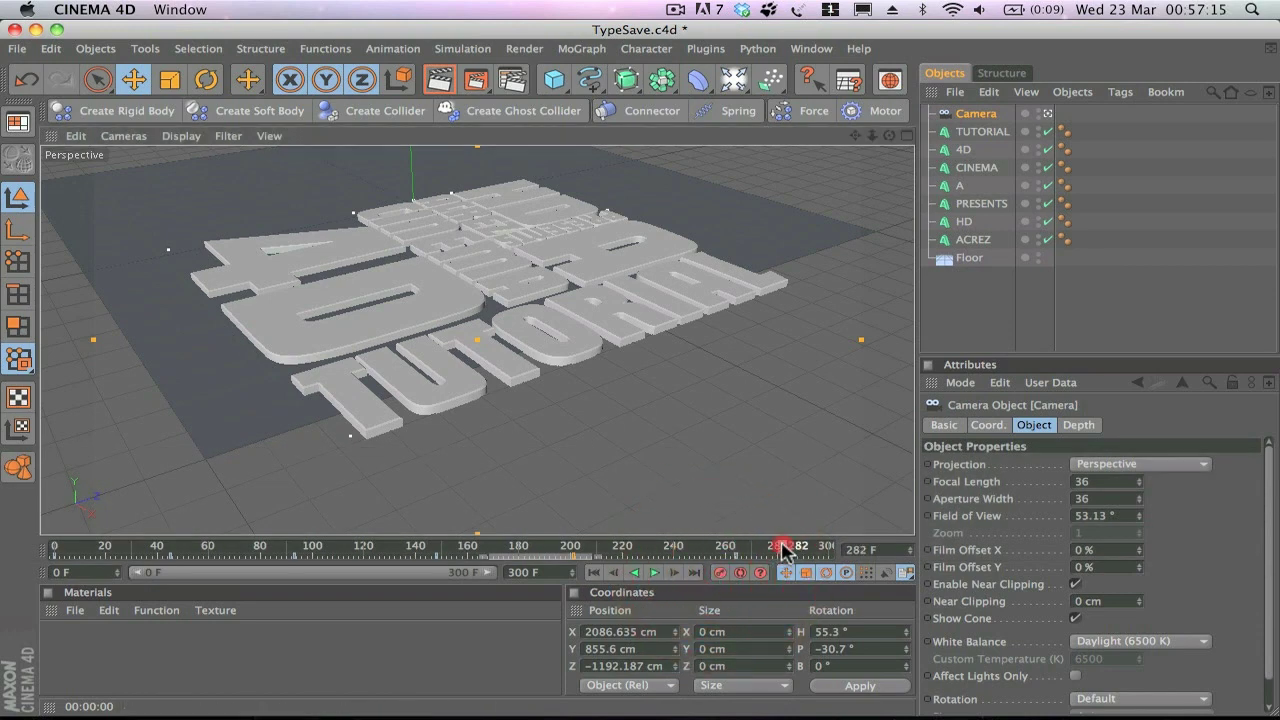
key("3")
mouse_move(500, 385)
left_mouse_down()
mouse_move(512, 370)
mouse_move(472, 345)
mouse_move(510, 362)
left_mouse_up()
key("1")
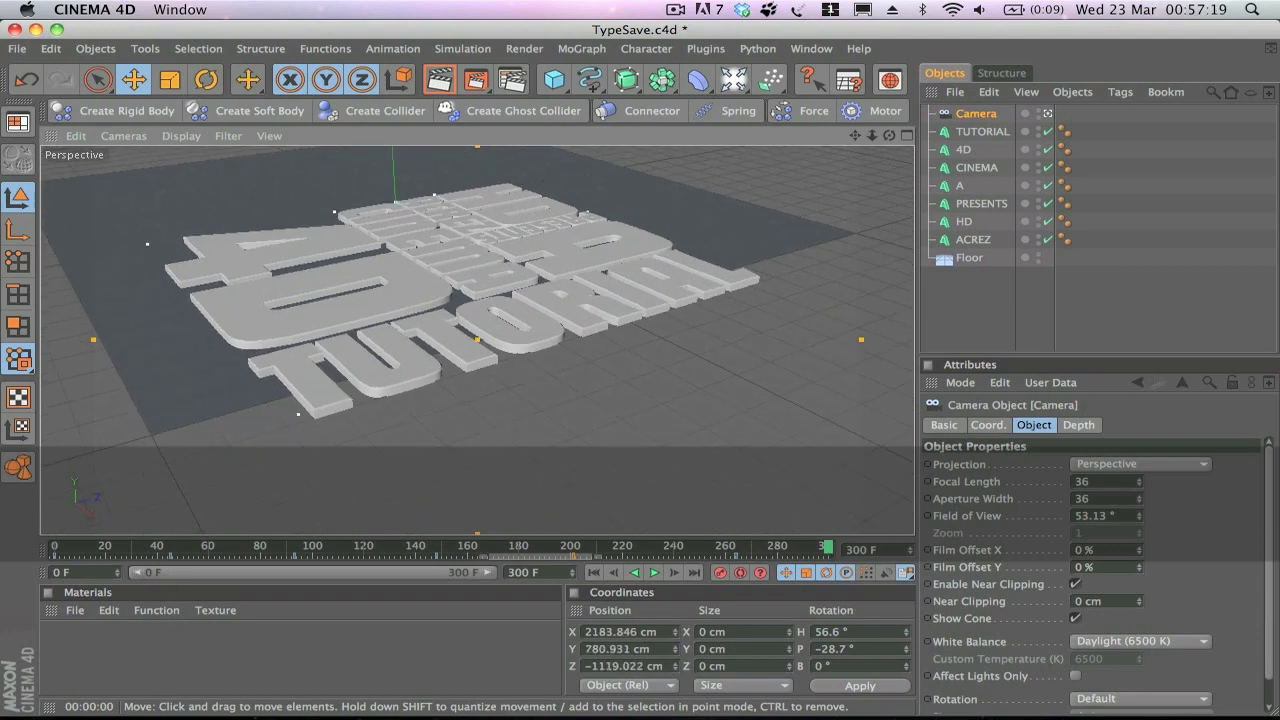
key("3")
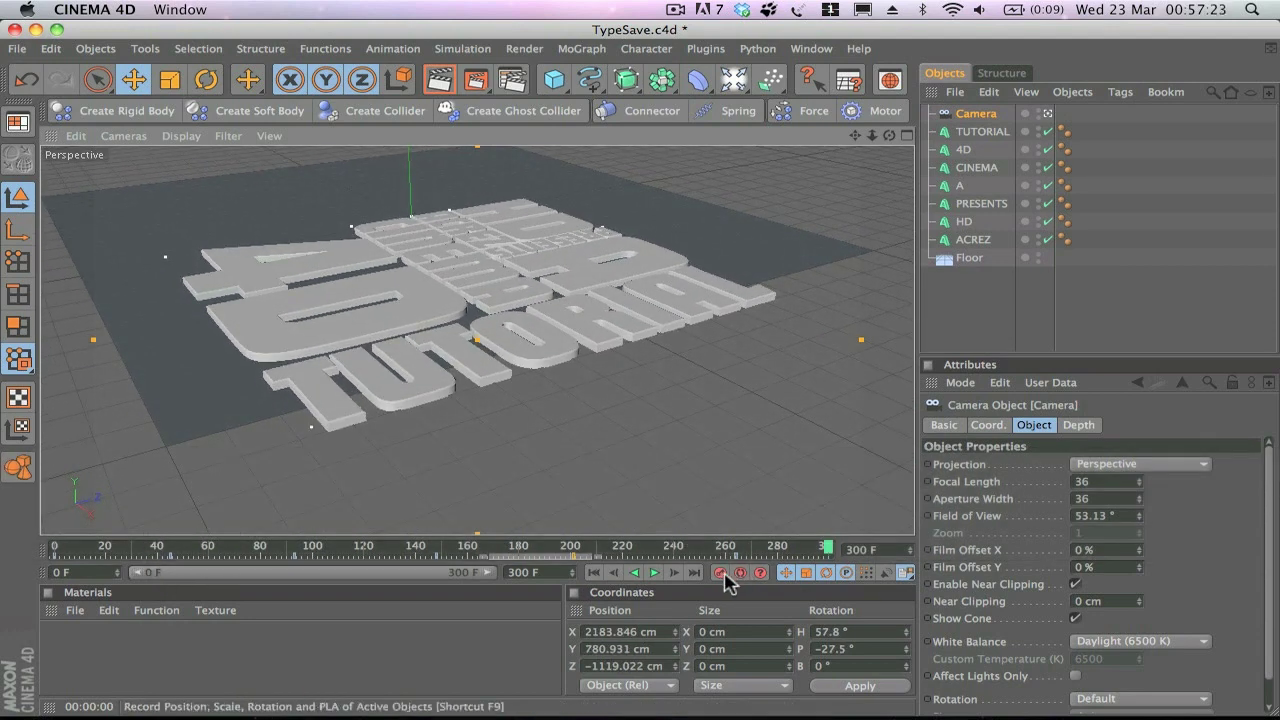
left_click(654, 574)
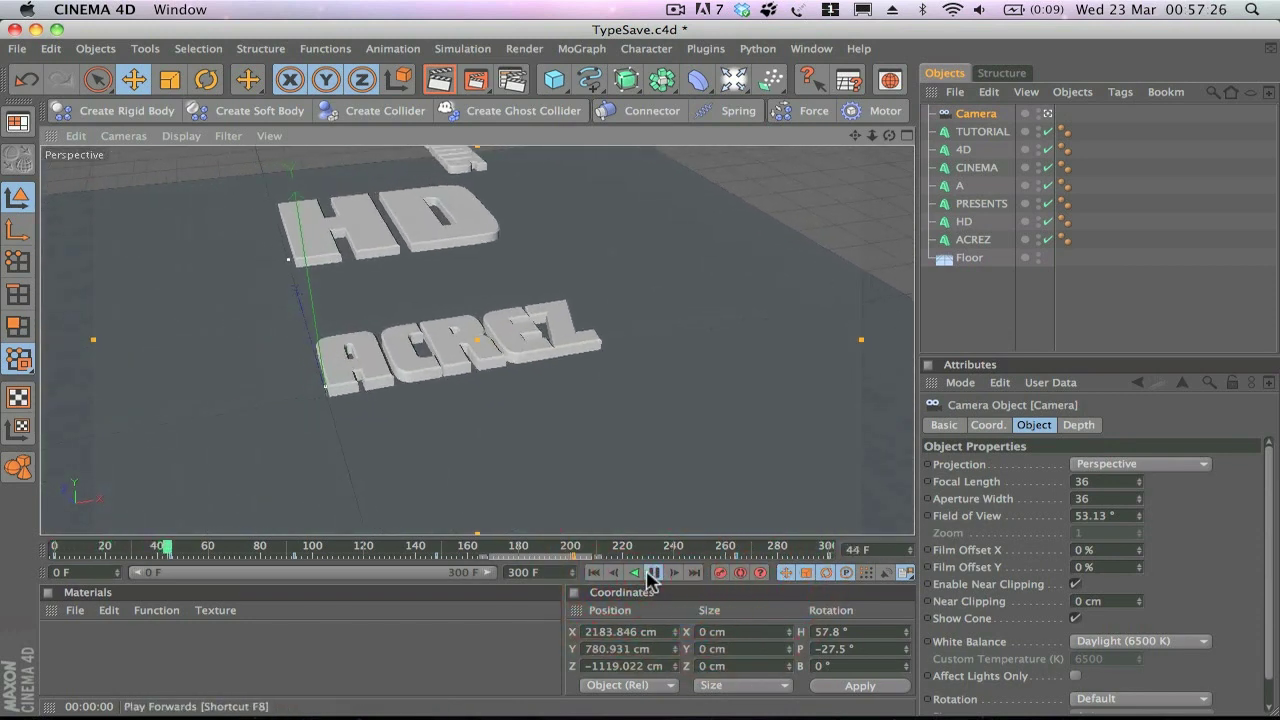
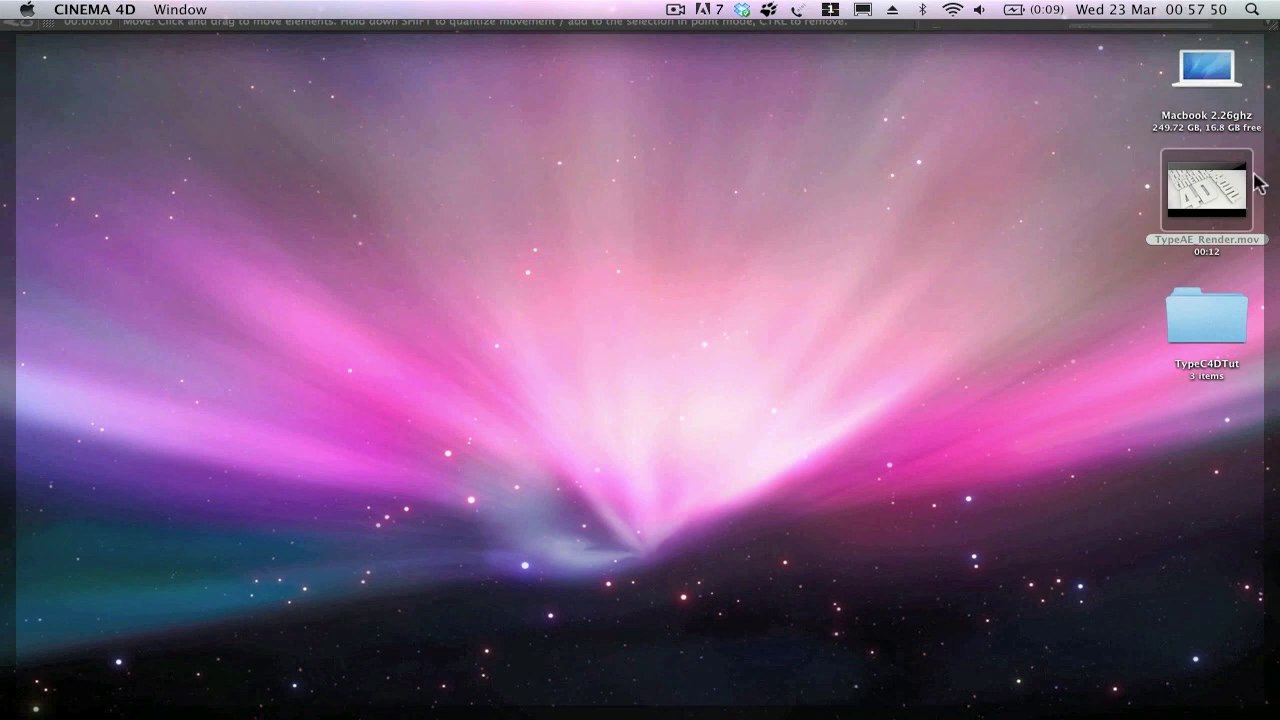
Preview the reference movie TypeAE_Render.mov in Finder, then switch back to CINEMA 4D.
key("space")
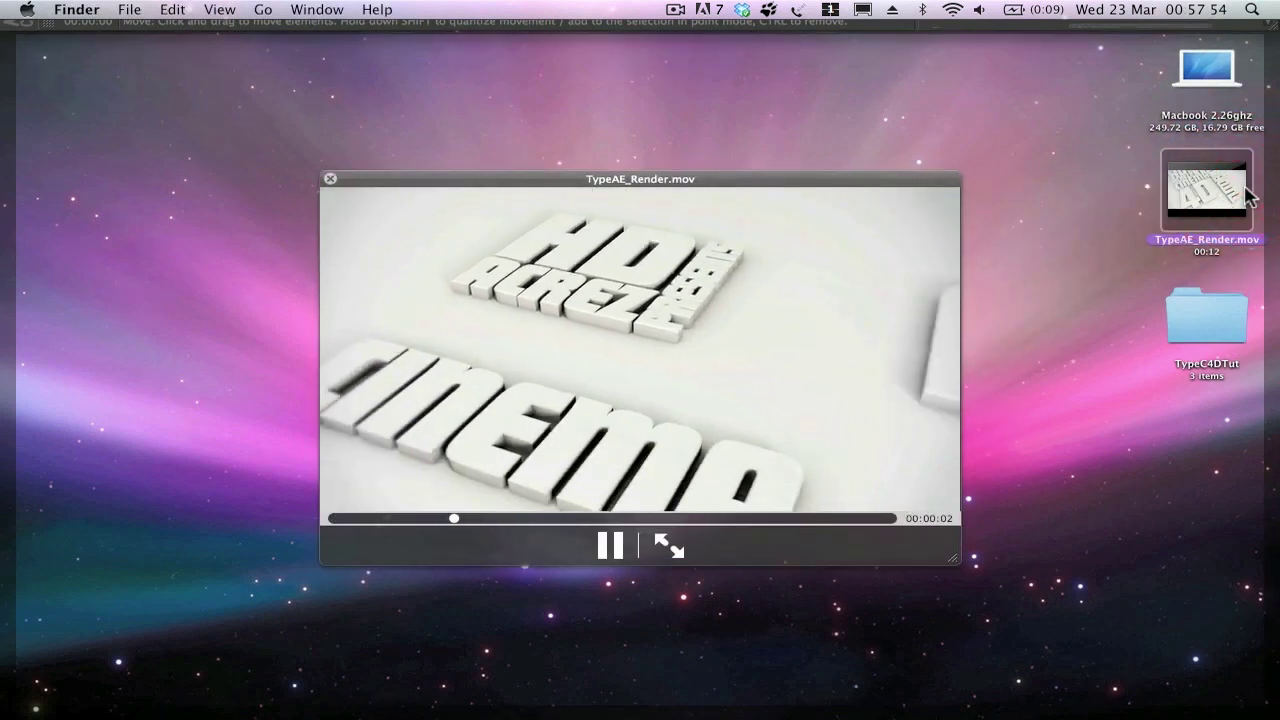
key("space")
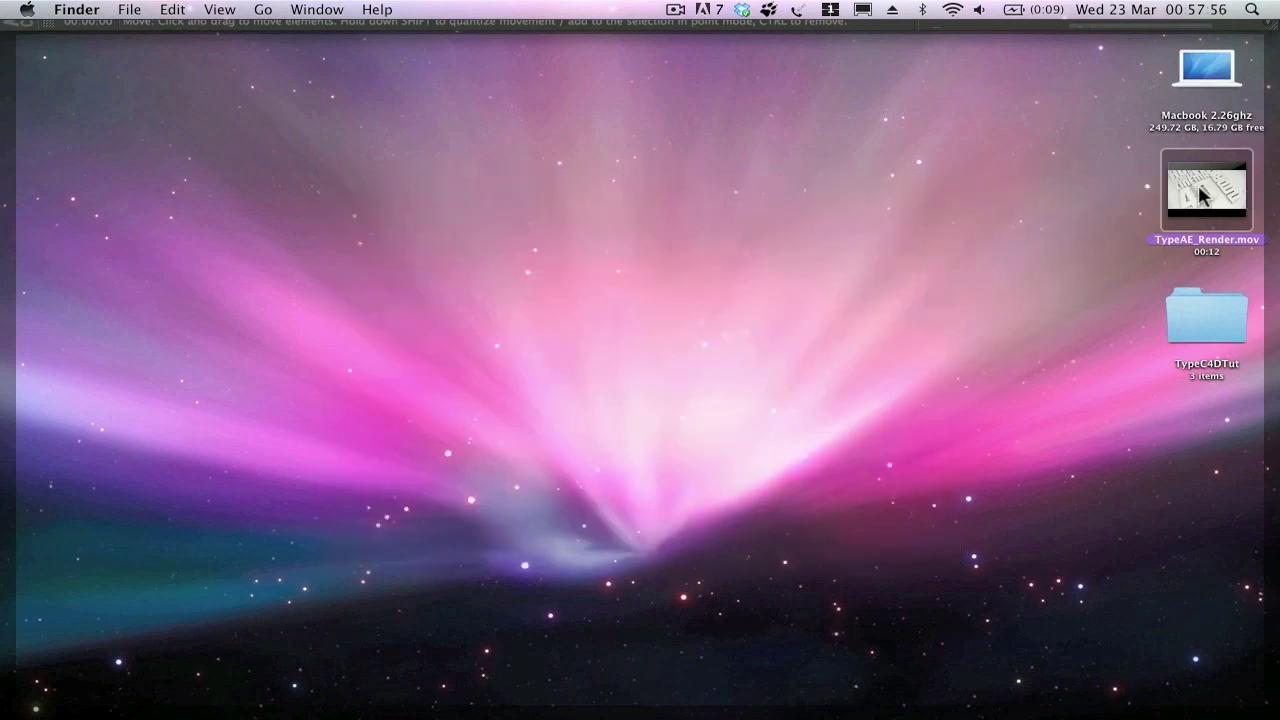
key("F11")
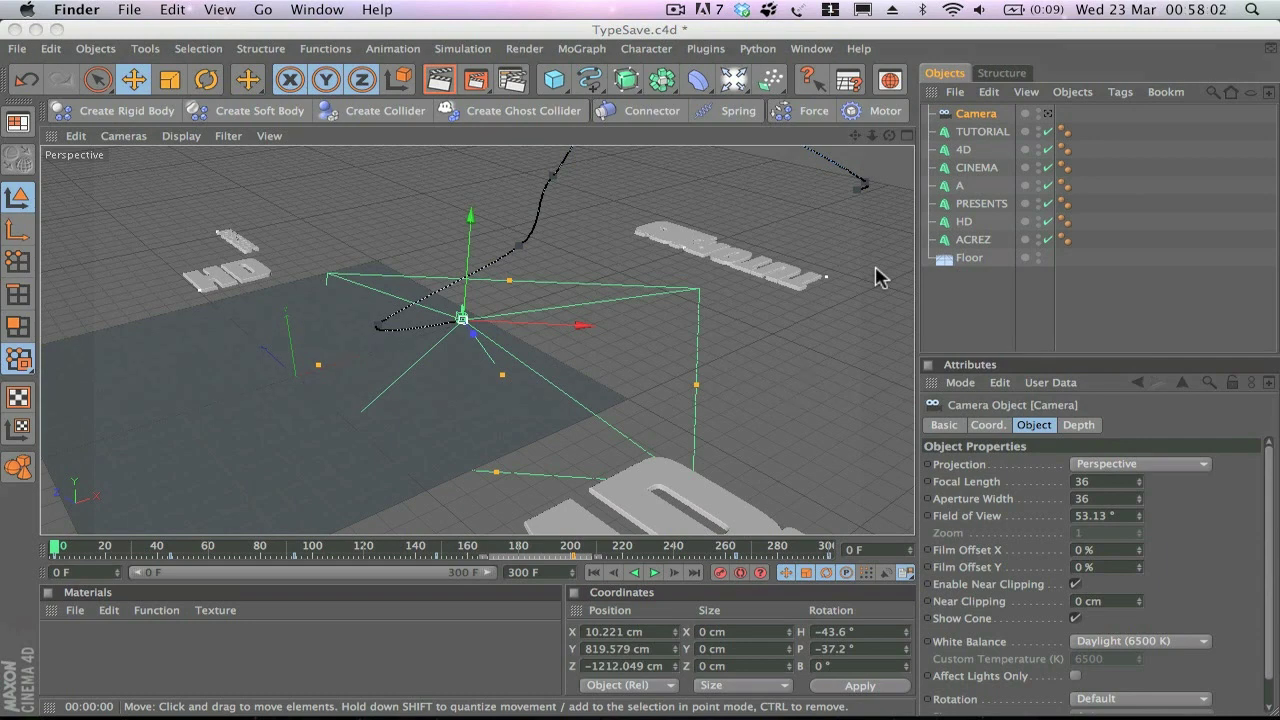
Load the OverheadSoftbox.c4d object preset from GreyscalegorillaLightKitPro1 into the scene and collapse its hierarchy.
left_click(955, 92)
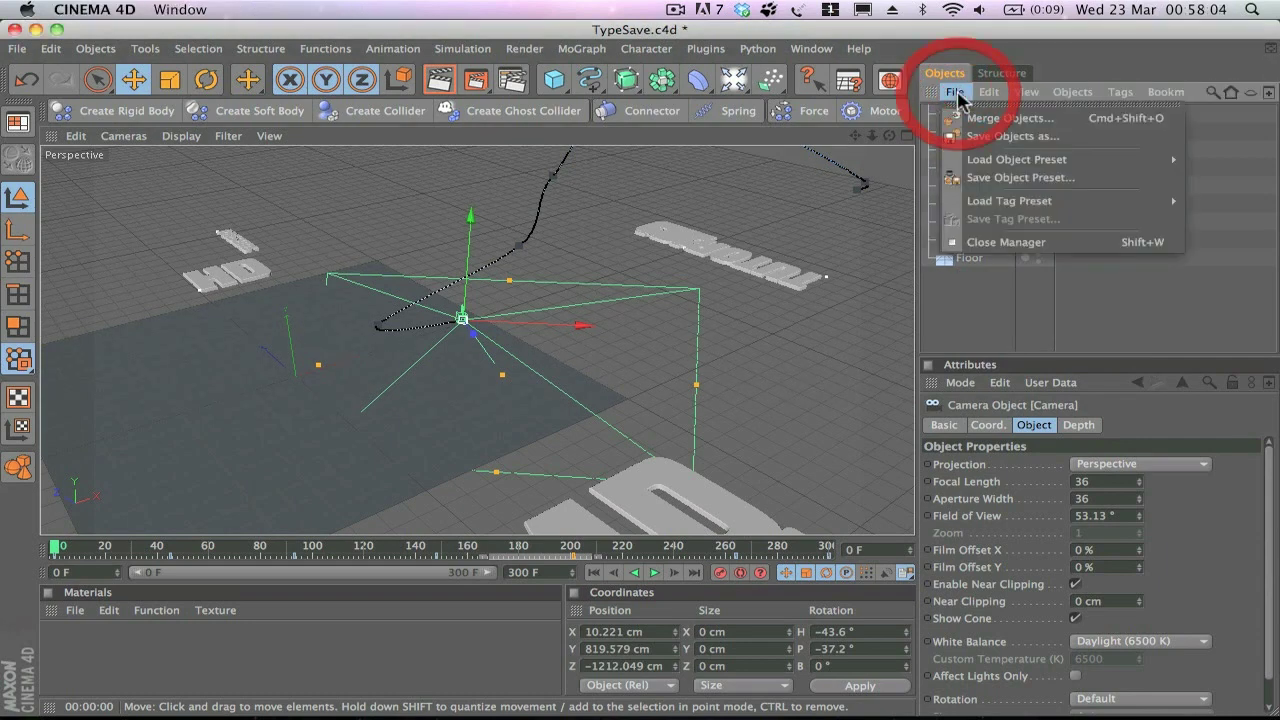
mouse_move(980, 164)
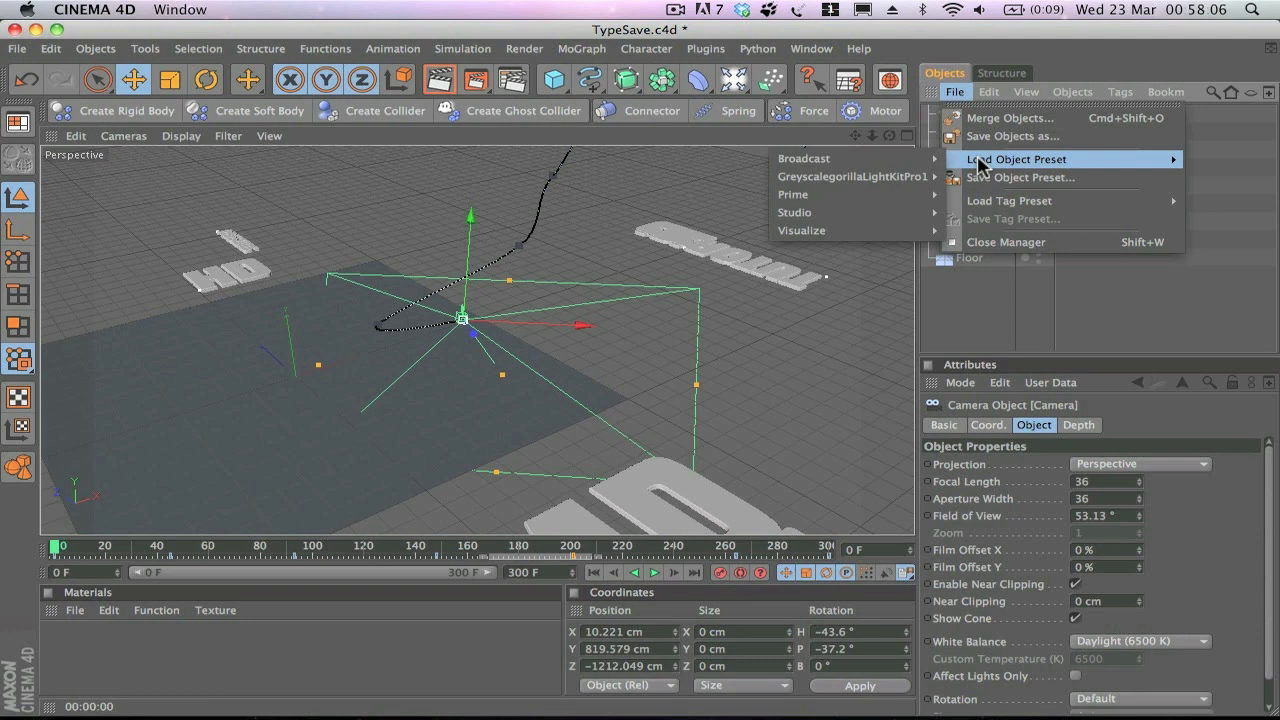
mouse_move(907, 183)
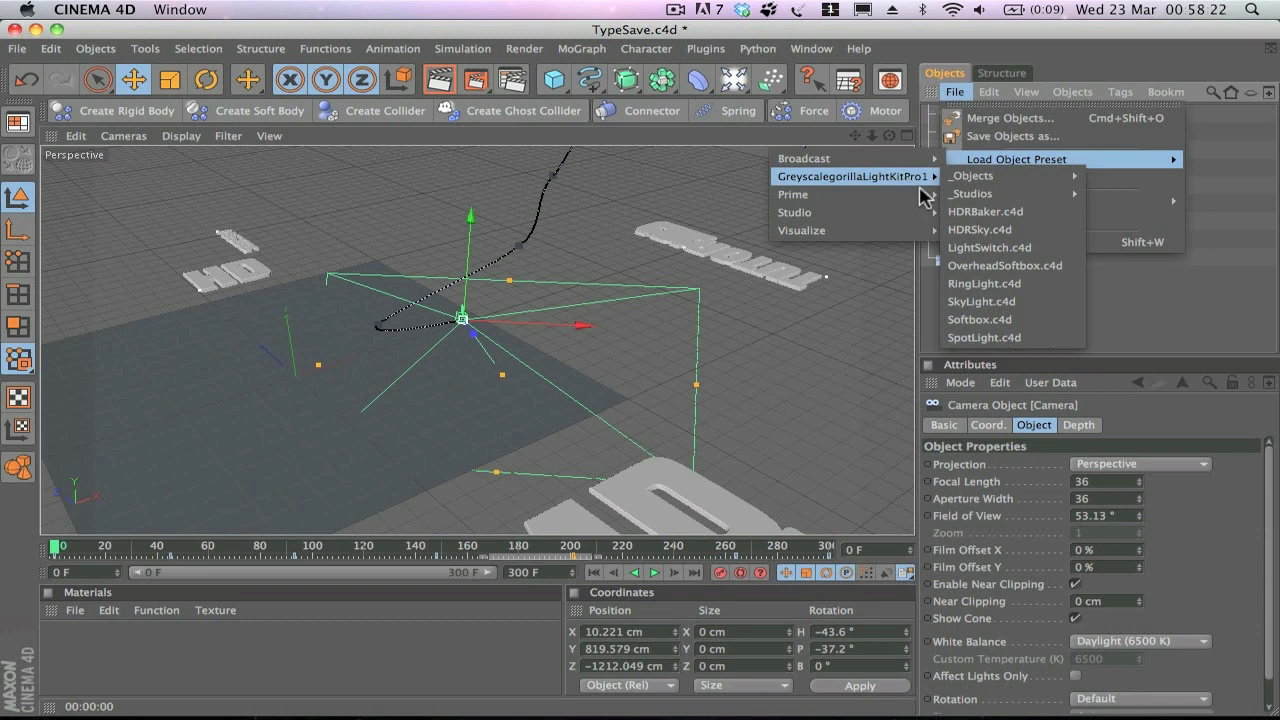
left_click(1005, 265)
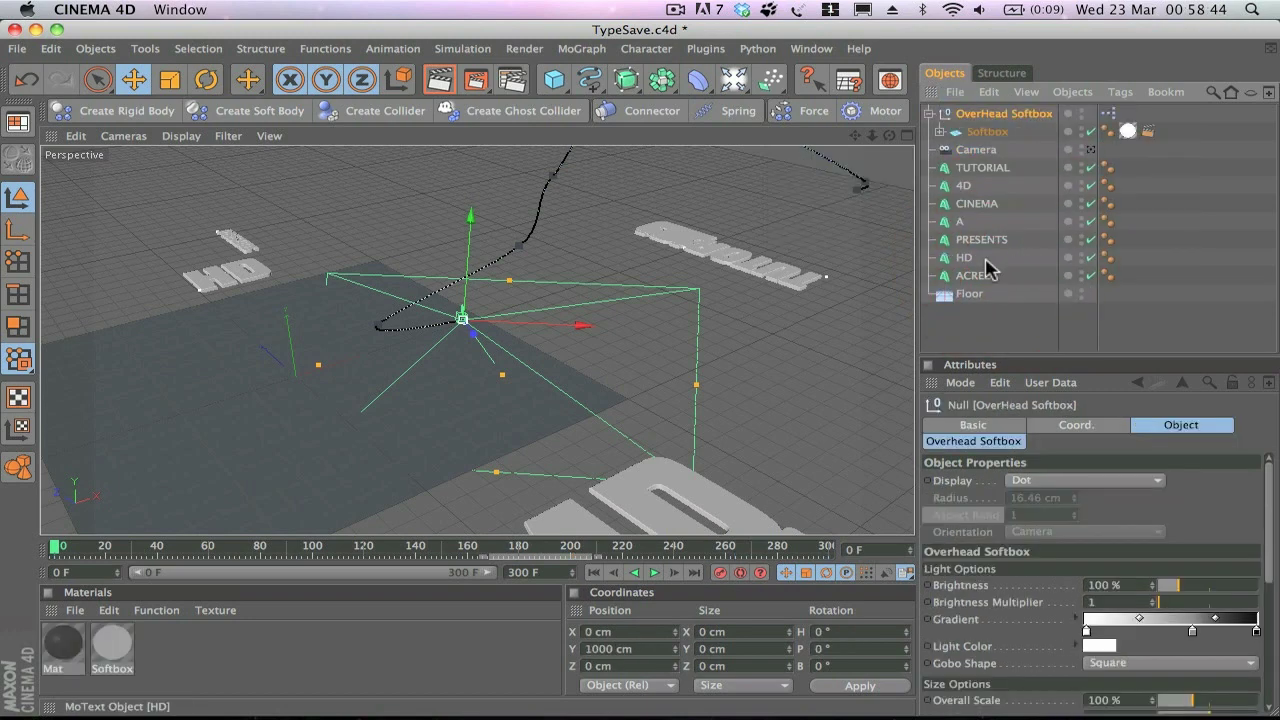
scroll(429, 330, "up", 2)
scroll(429, 330, "down", 5)
scroll(429, 330, "up", 3)
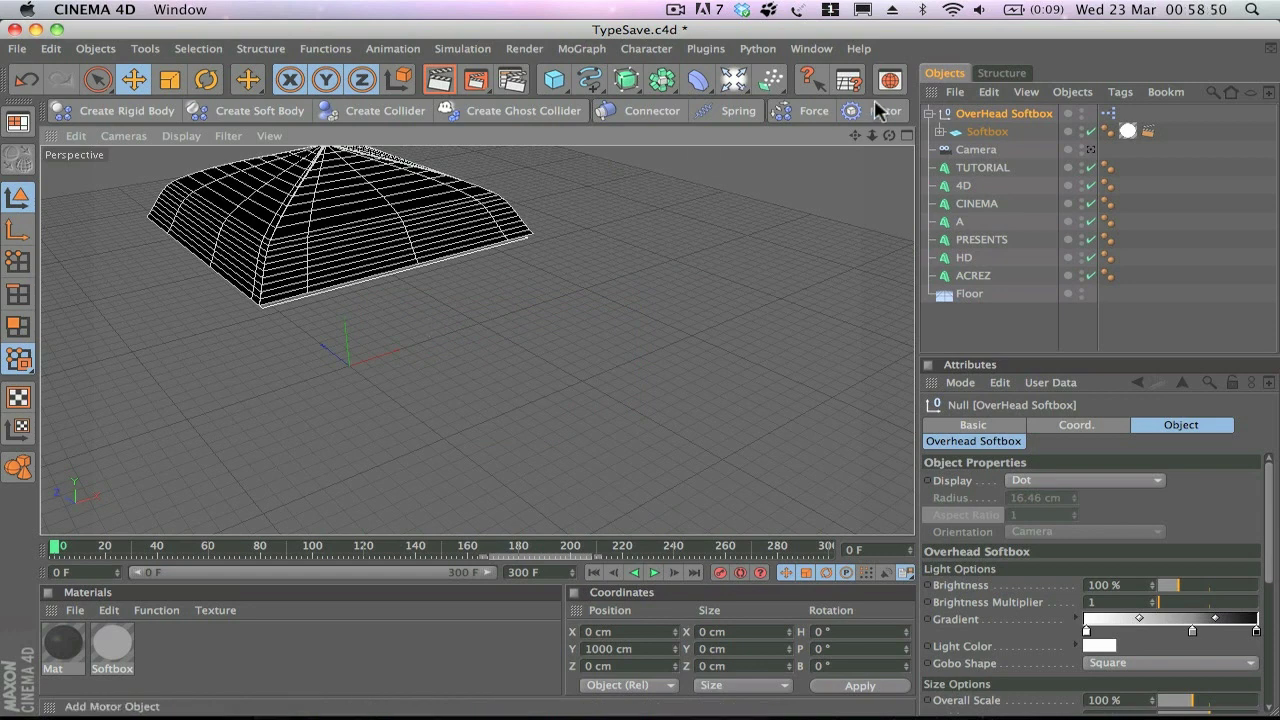
left_click(930, 113)
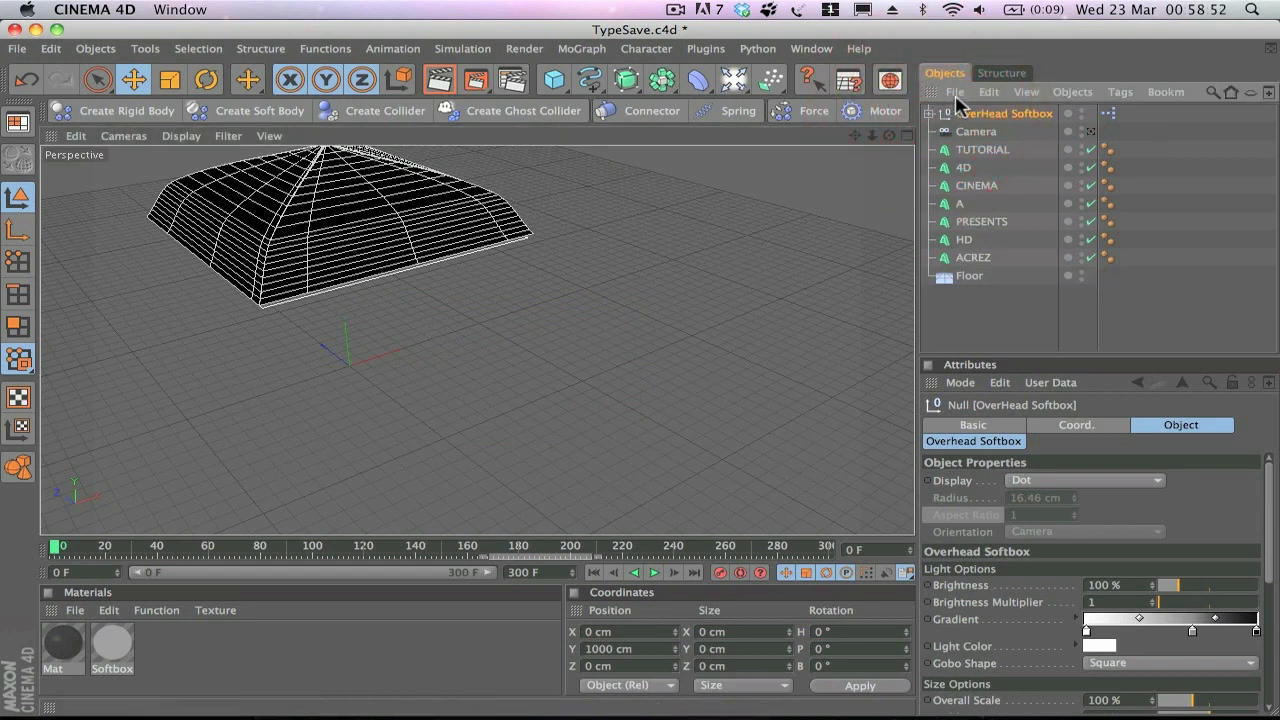
Load the Softbox.c4d object preset from GreyscalegorillaLightKitPro1 into the scene.
left_click(955, 93)
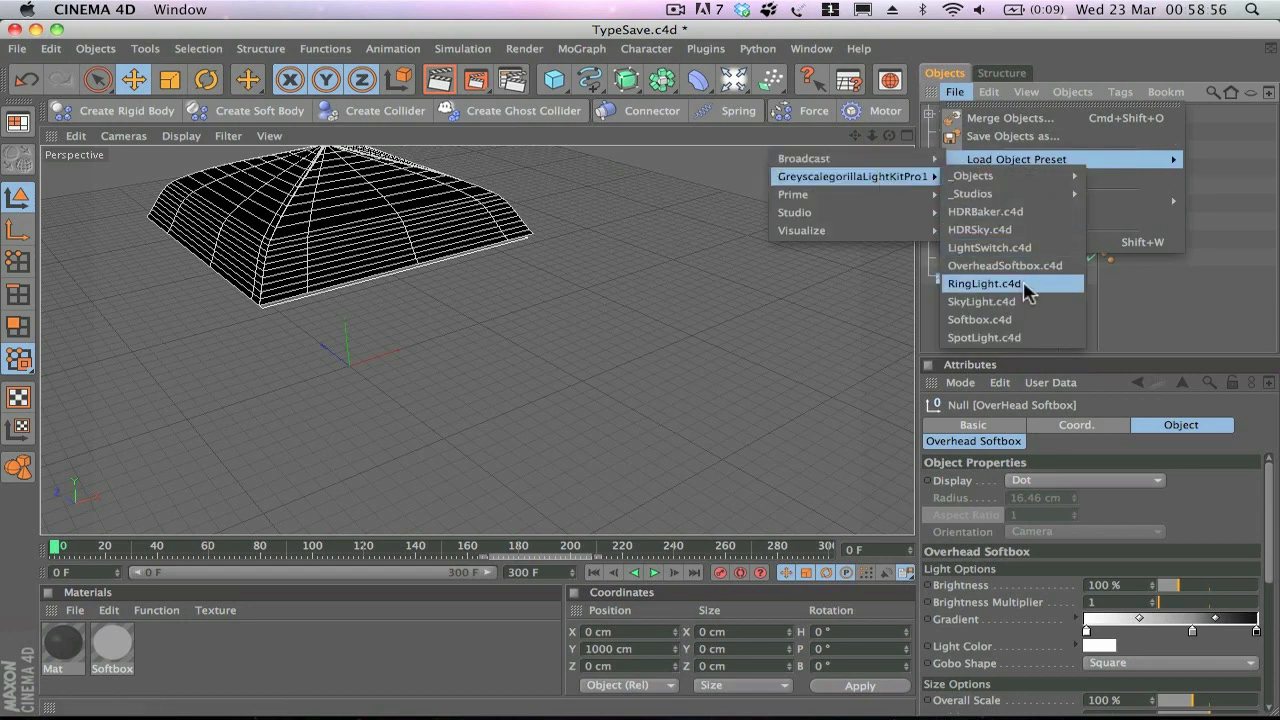
left_click(1010, 320)
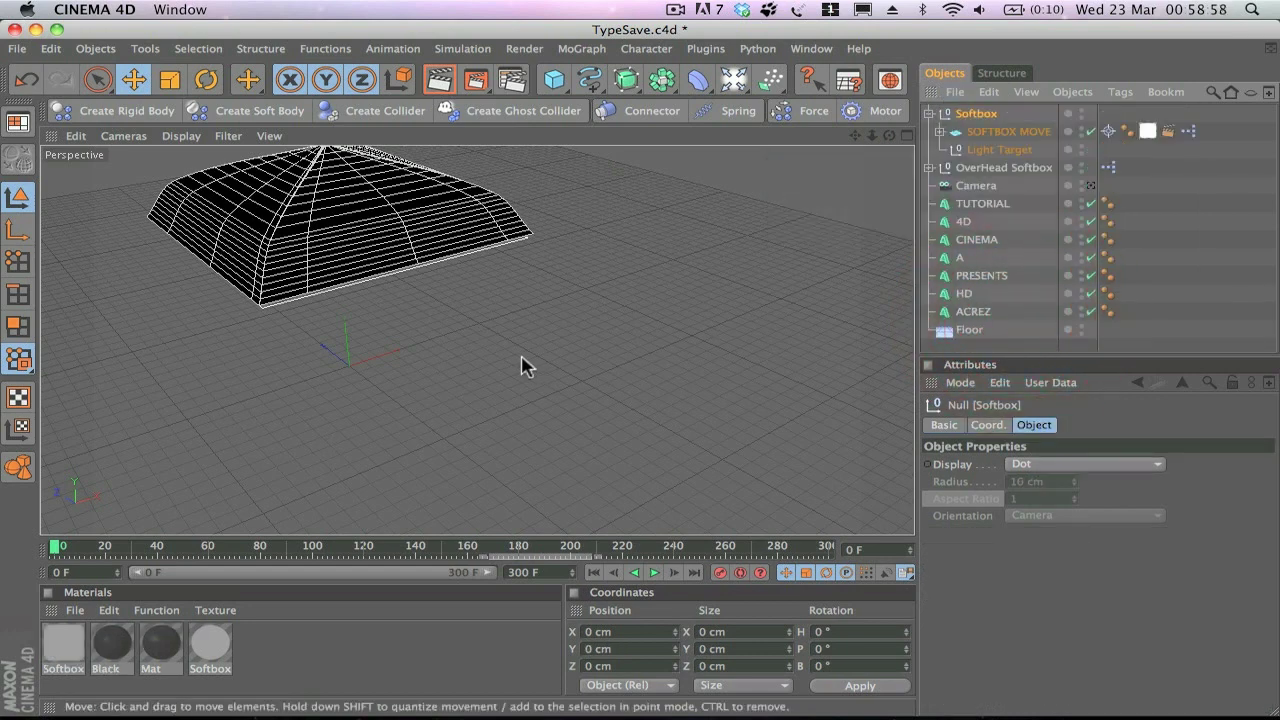
scroll(438, 329, "down", 5)
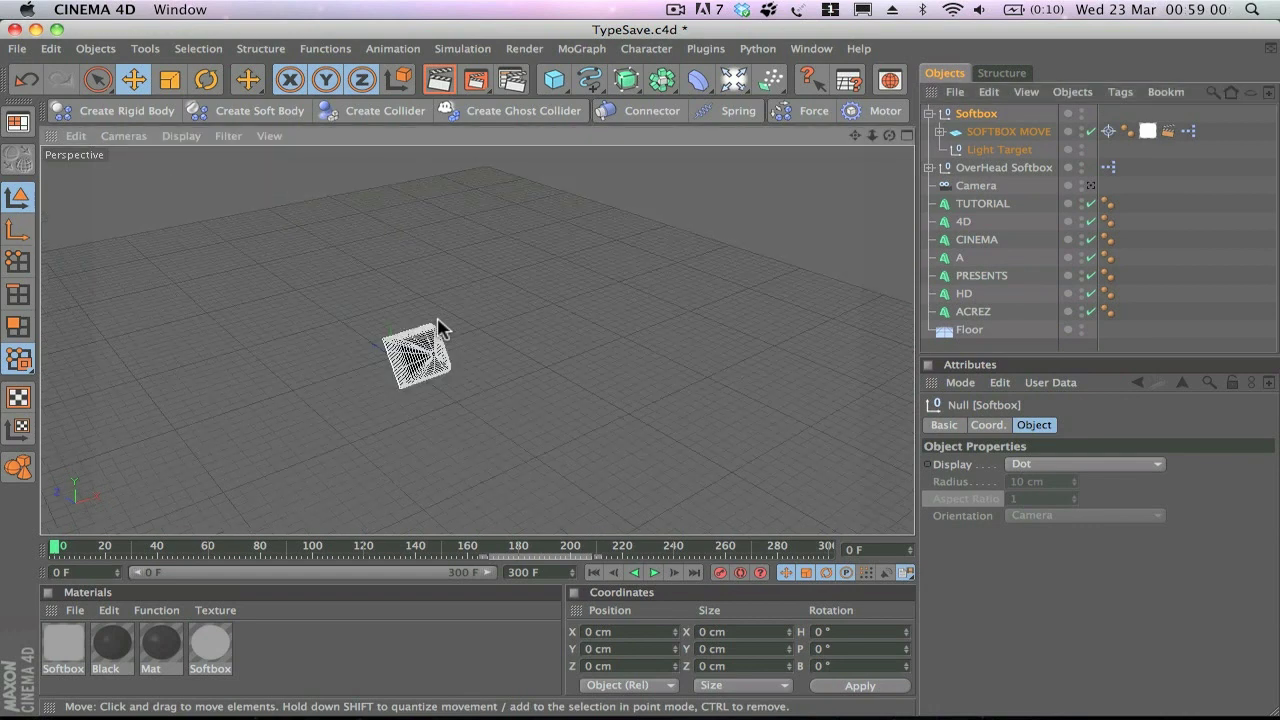
scroll(438, 329, "up", 5)
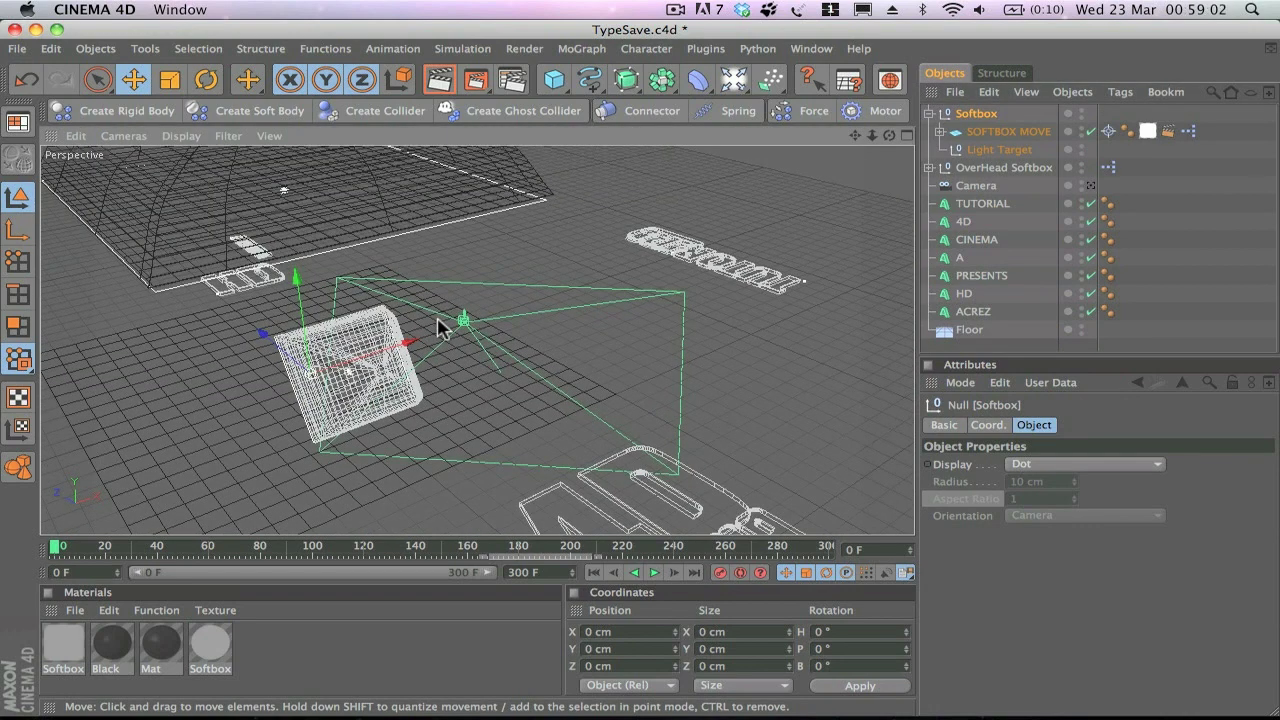
scroll(438, 329, "down", 2)
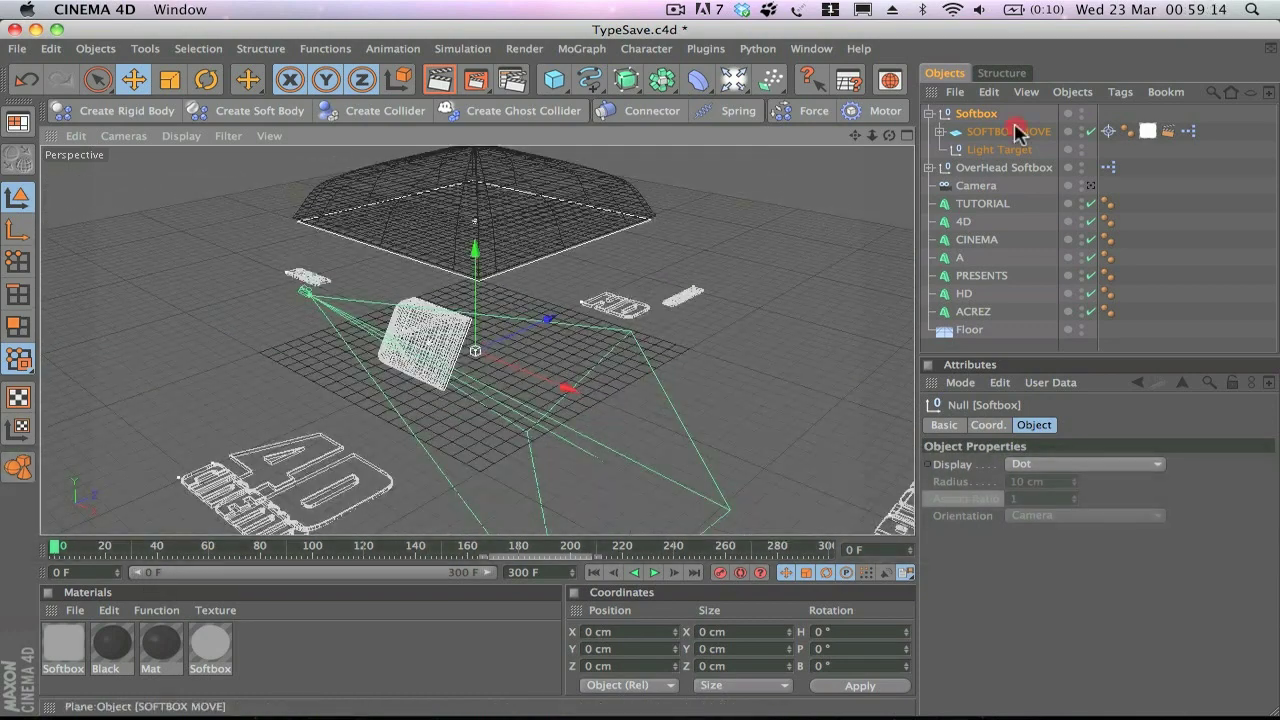
Move SOFTBOX MOVE together with its Light Target to about X 1112, Y 642, Z -1020 cm, beside the text.
left_click(1018, 132)
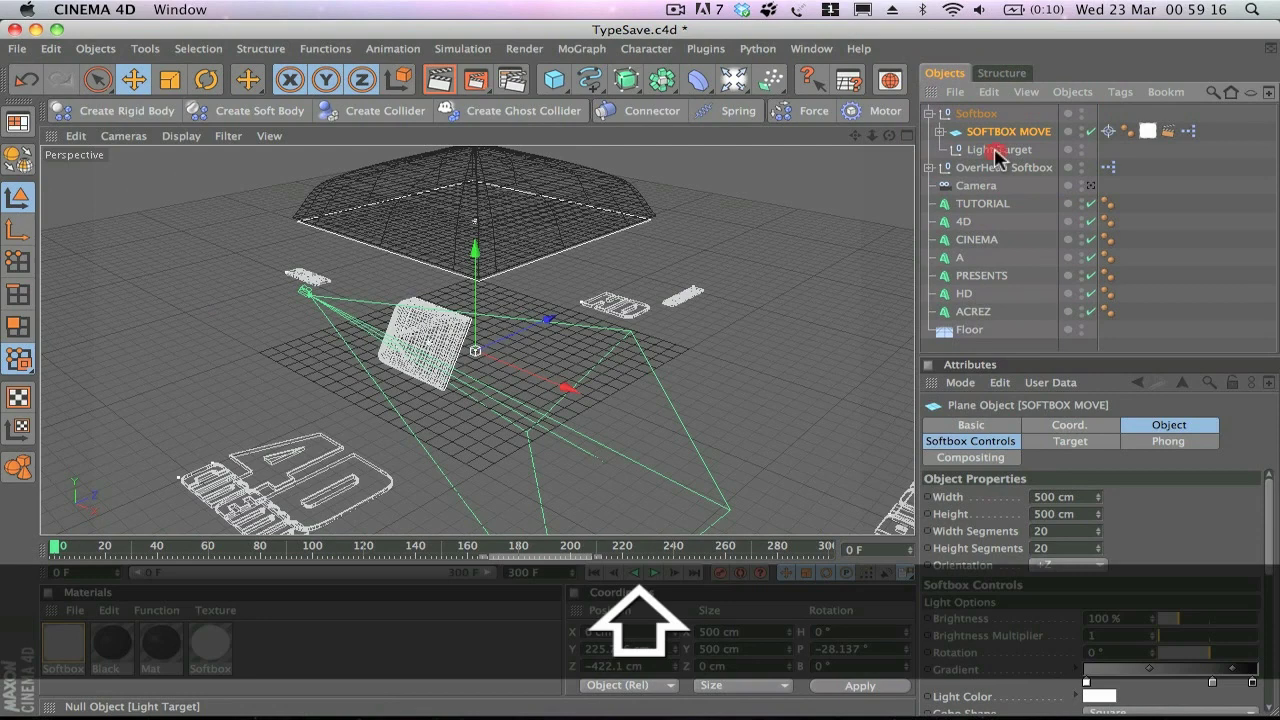
left_click(997, 151, "shift")
key("r")
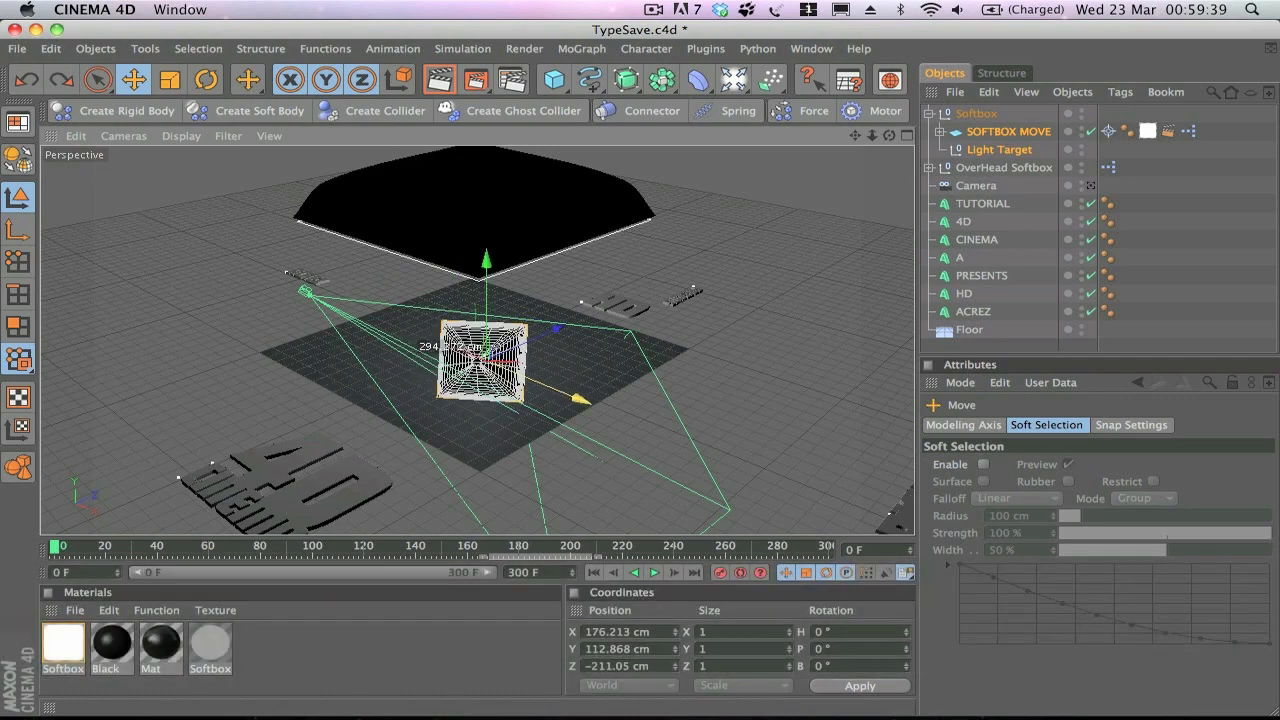
left_click_drag(485, 355, 494, 366)
left_click_drag(655, 371, 496, 319)
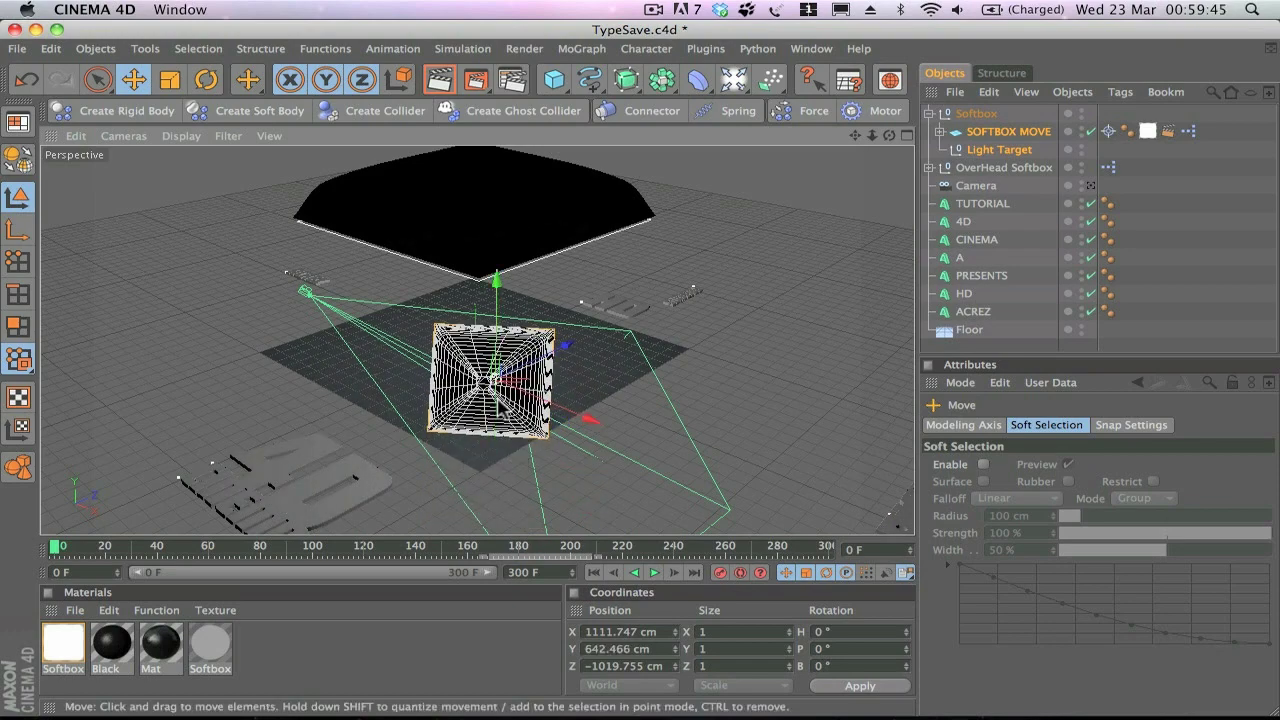
key("3")
left_click_drag(630, 448, 830, 448)
key("1")
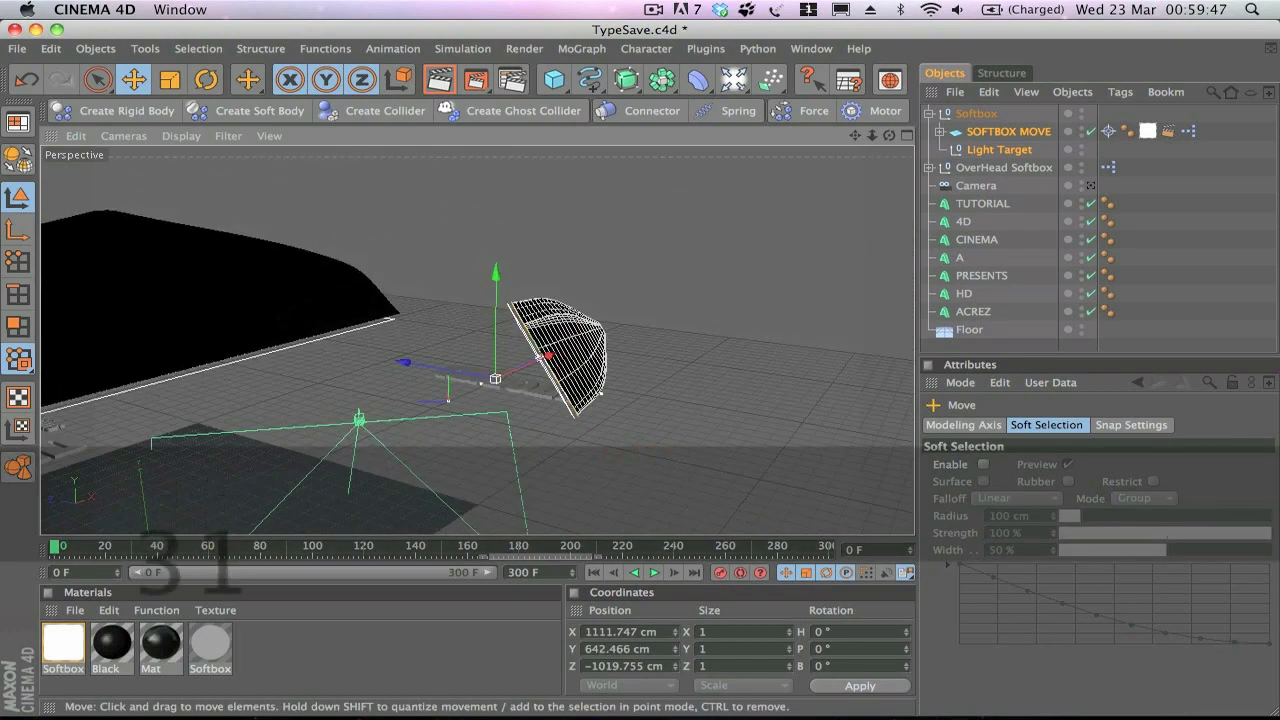
left_click_drag(697, 443, 810, 373)
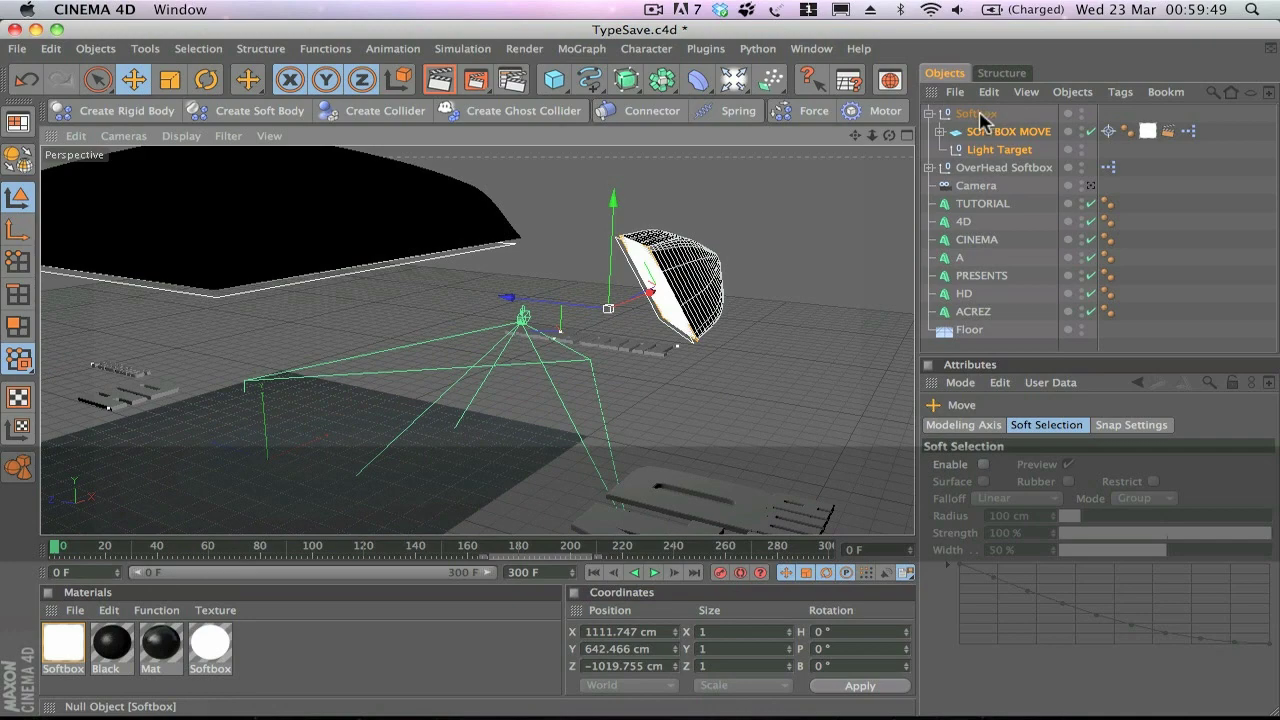
Raise the OverHead Softbox to about Y 1401 cm and collapse the Softbox hierarchy.
left_click(1000, 167)
scroll(496, 271, "down", 5)
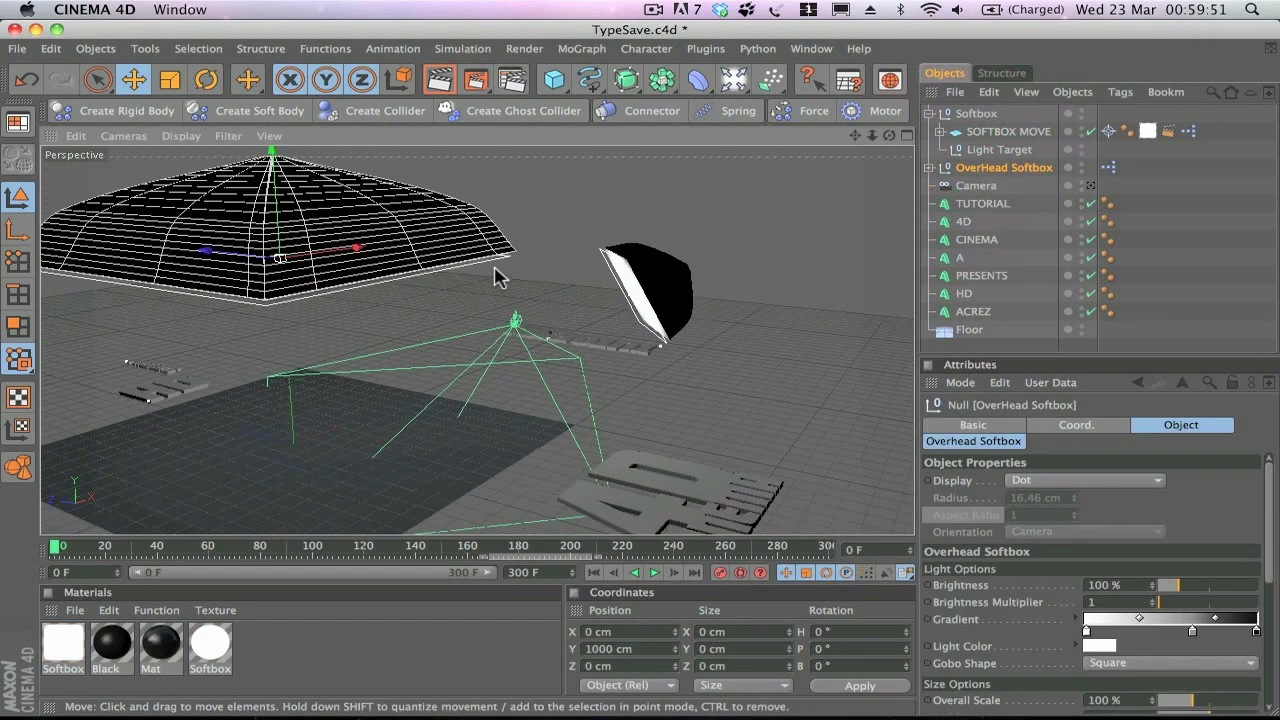
left_click_drag(345, 192, 348, 138)
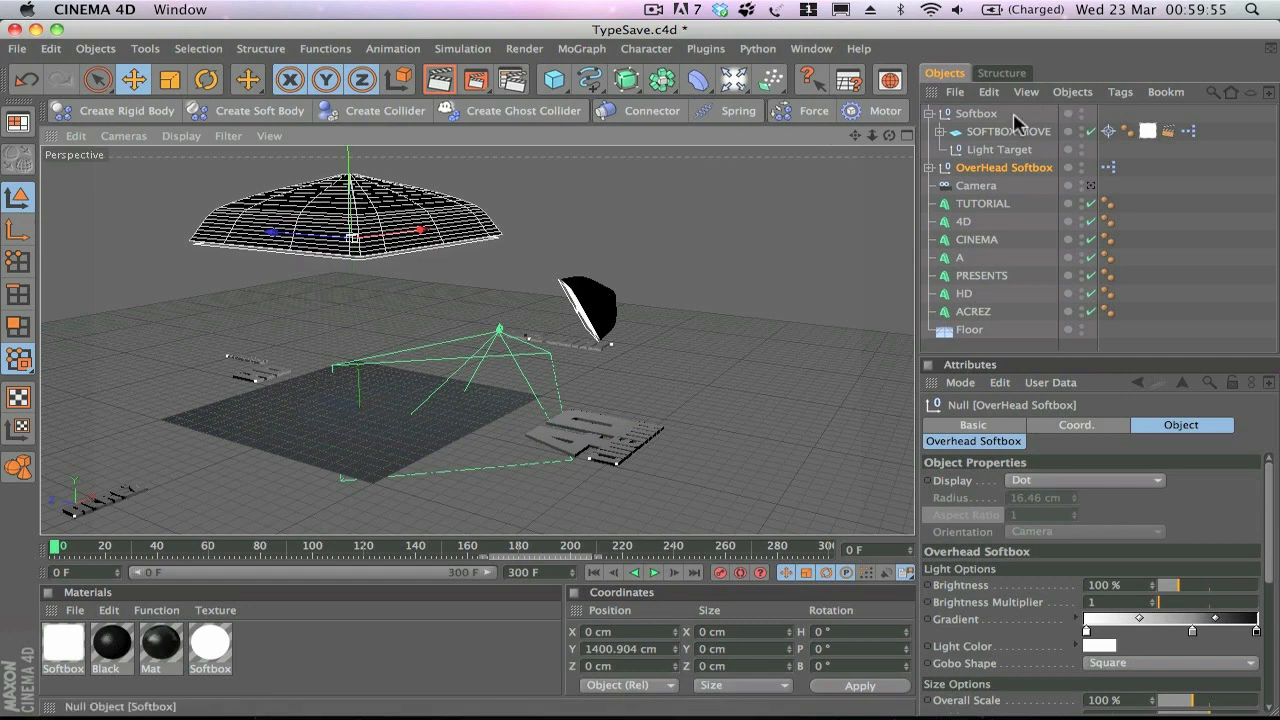
left_click(930, 120)
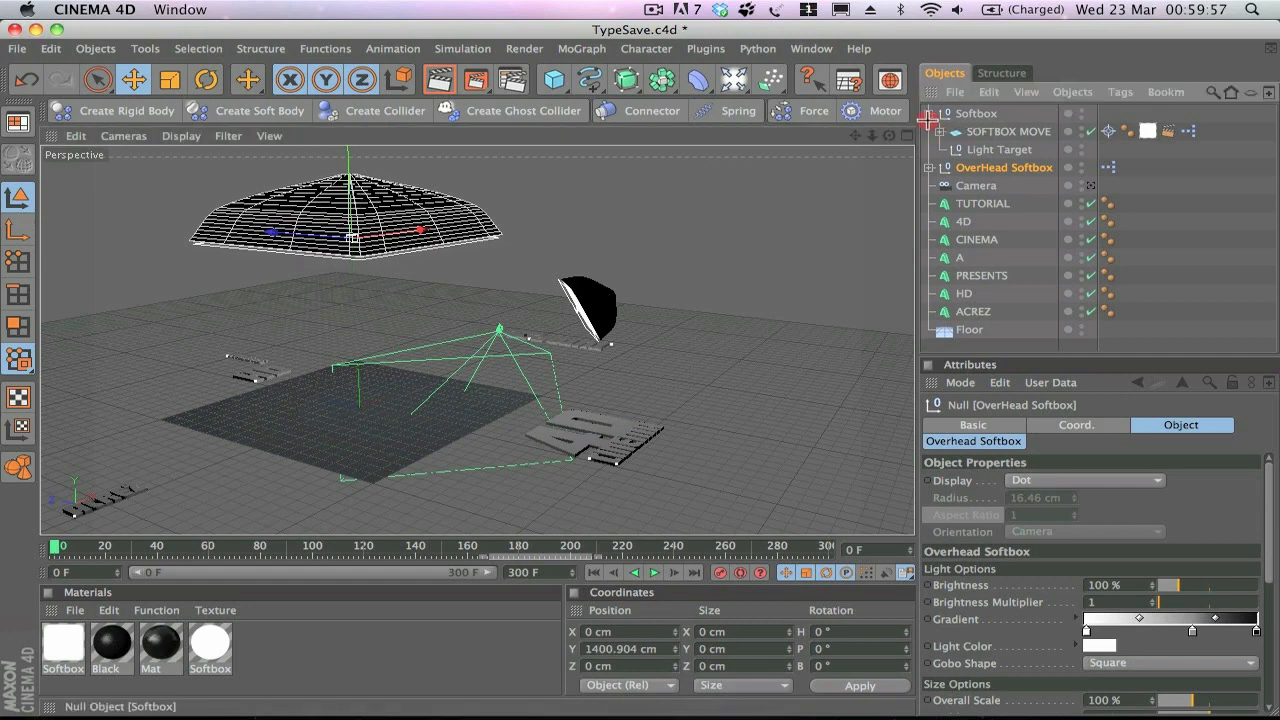
key("super+s")
left_click(929, 113)
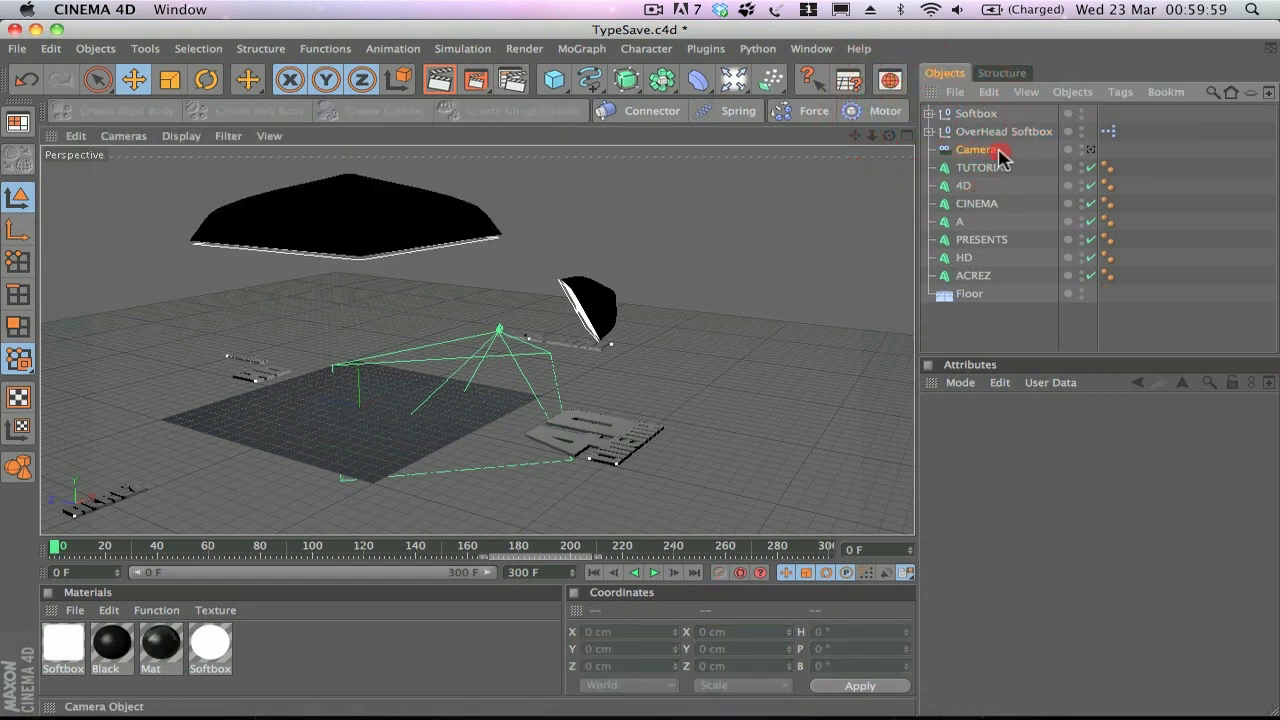
Look through the animated Camera and play the animation, stopping at frame 90.
left_click(1000, 150)
left_click(1090, 150)
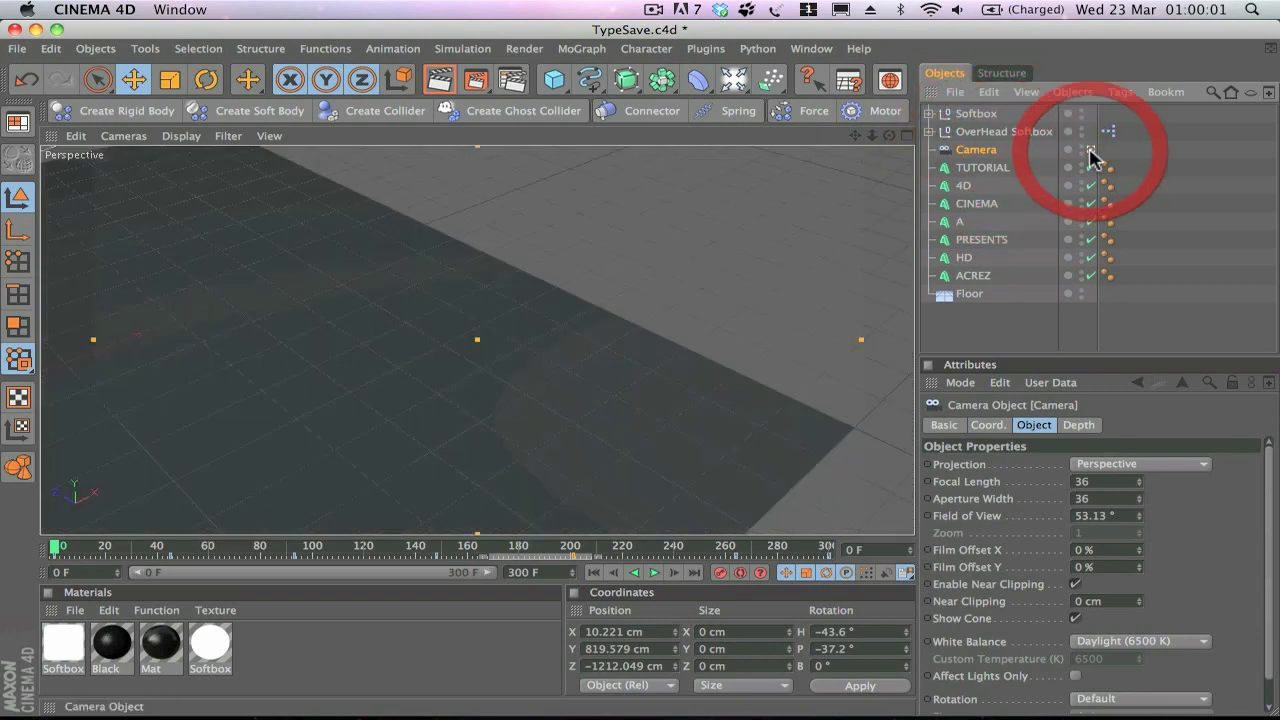
left_click(655, 572)
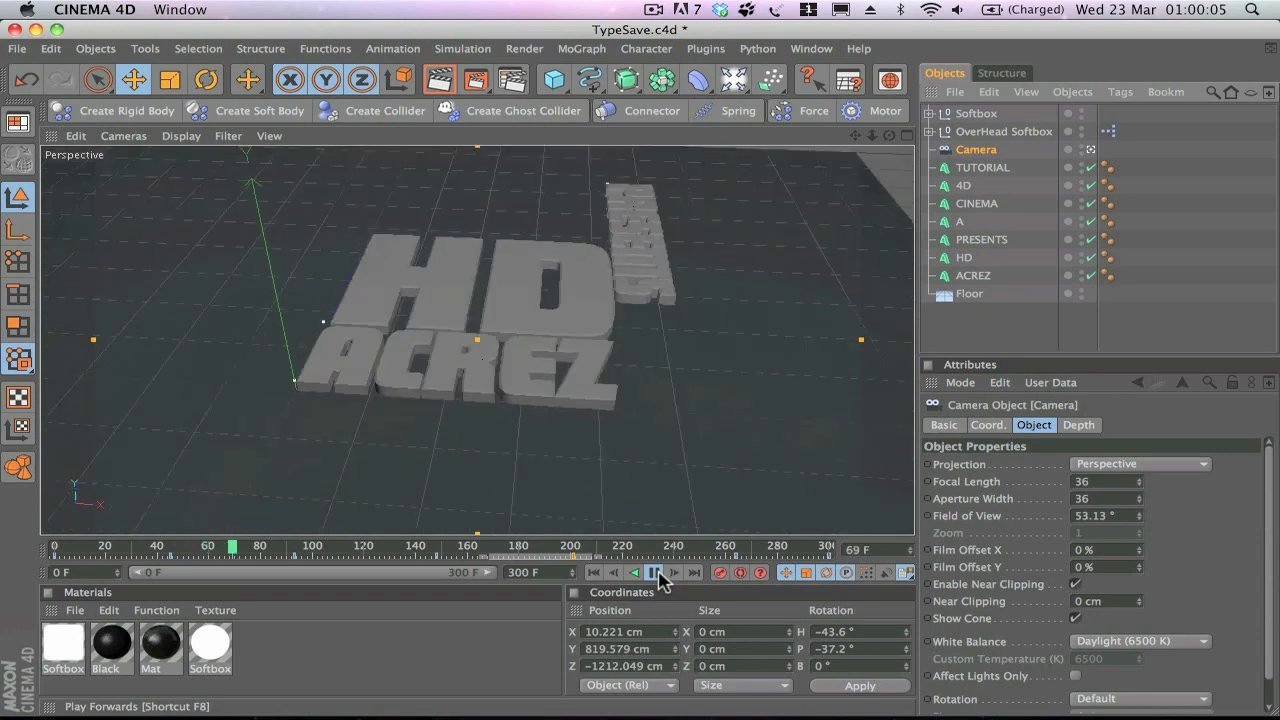
left_click(655, 572)
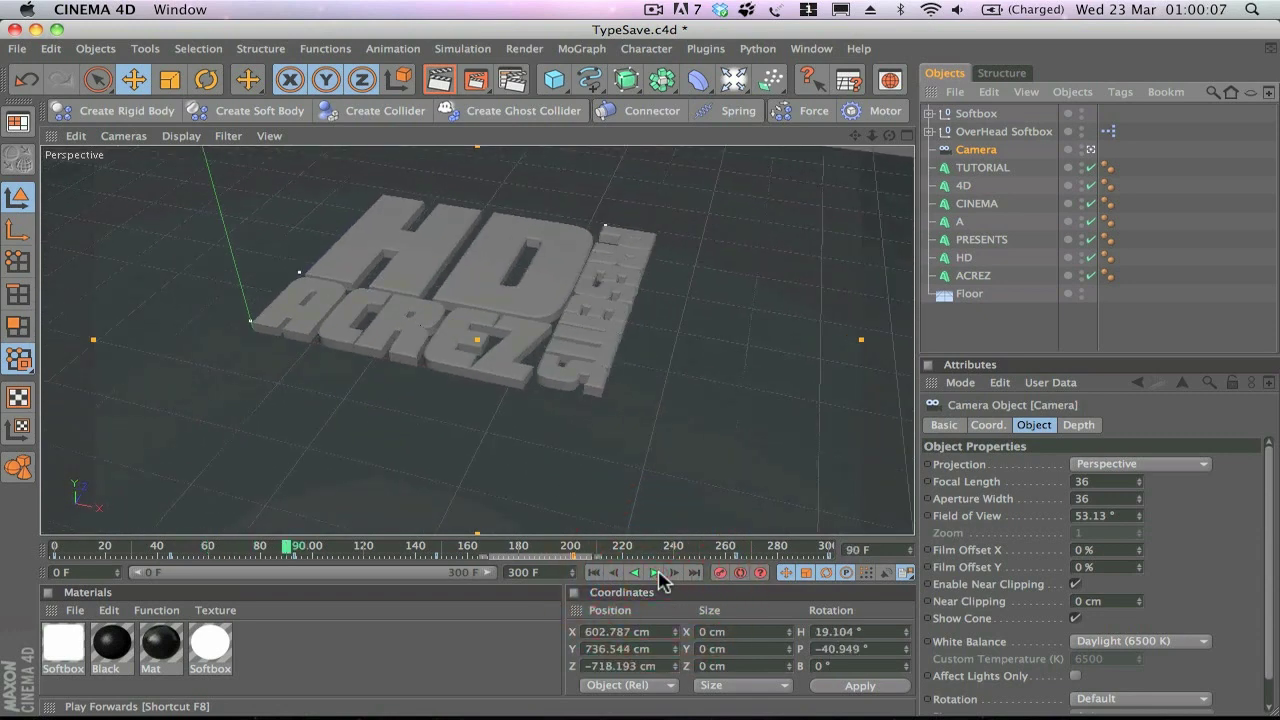
Create a new material and set its color to a warm off-white of about R 239, G 237, B 237.
left_click(75, 611)
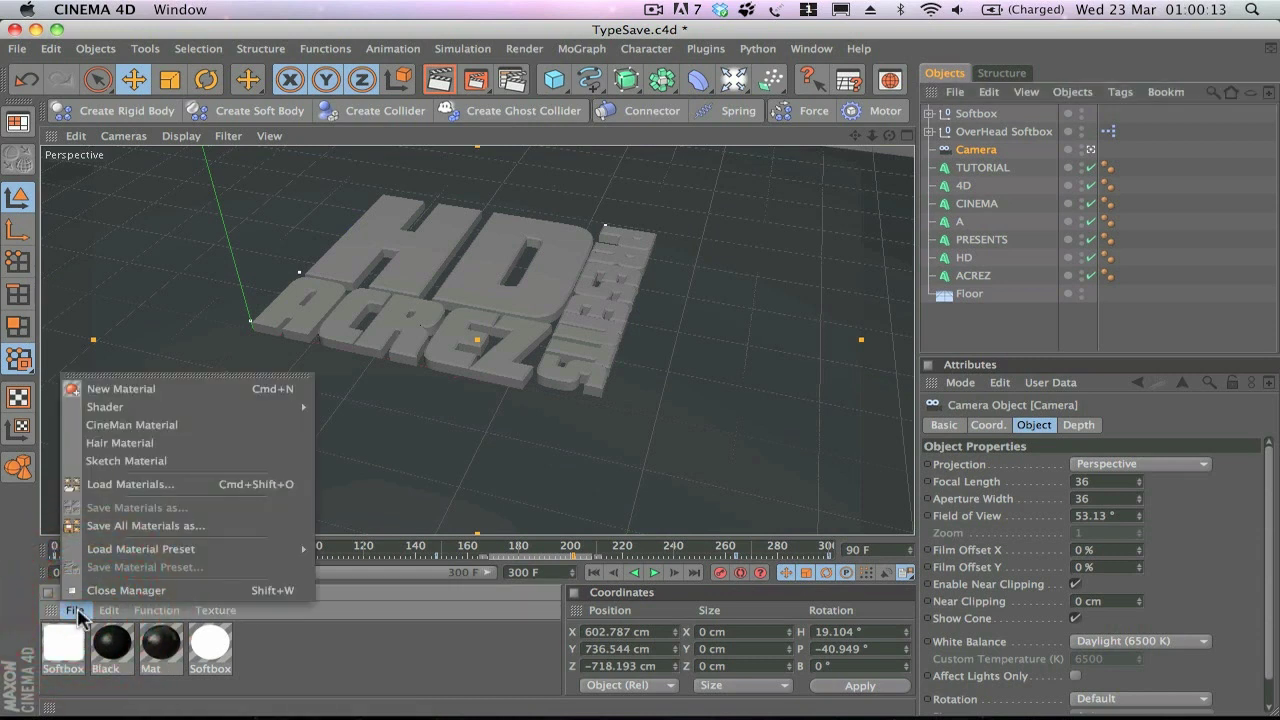
left_click(173, 397)
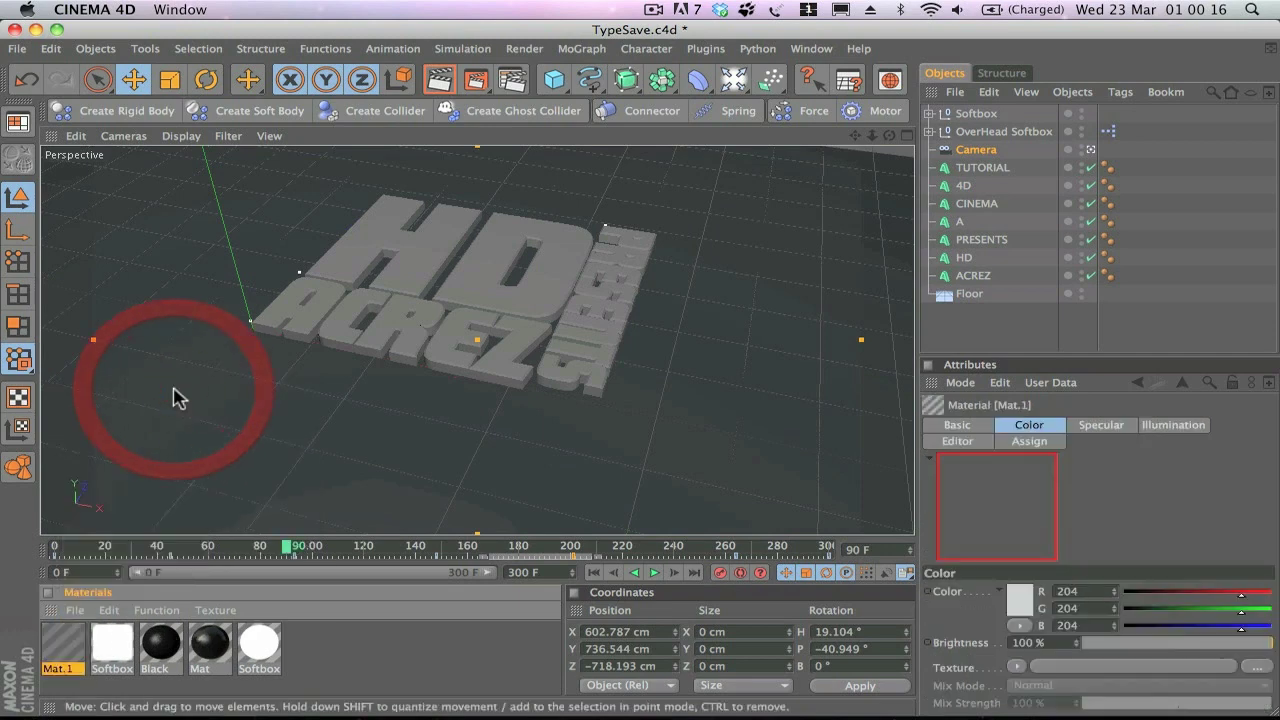
double_click(62, 651)
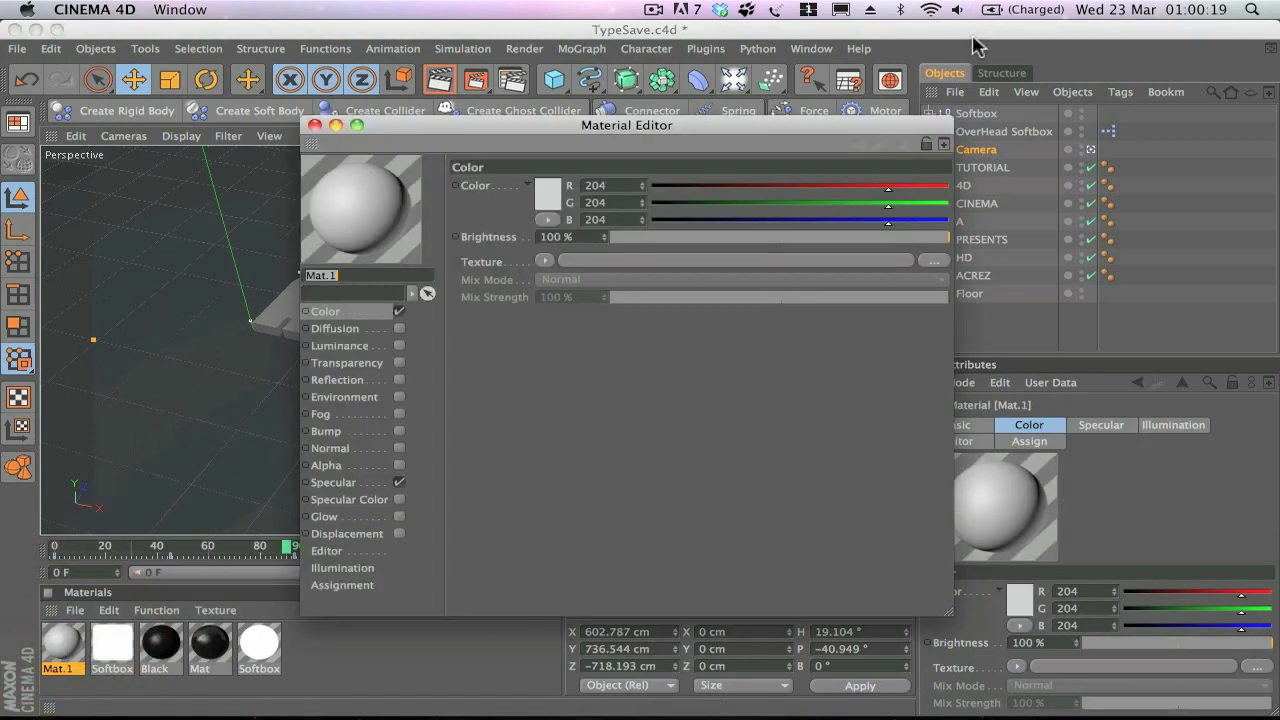
left_click(938, 188)
left_click(932, 204)
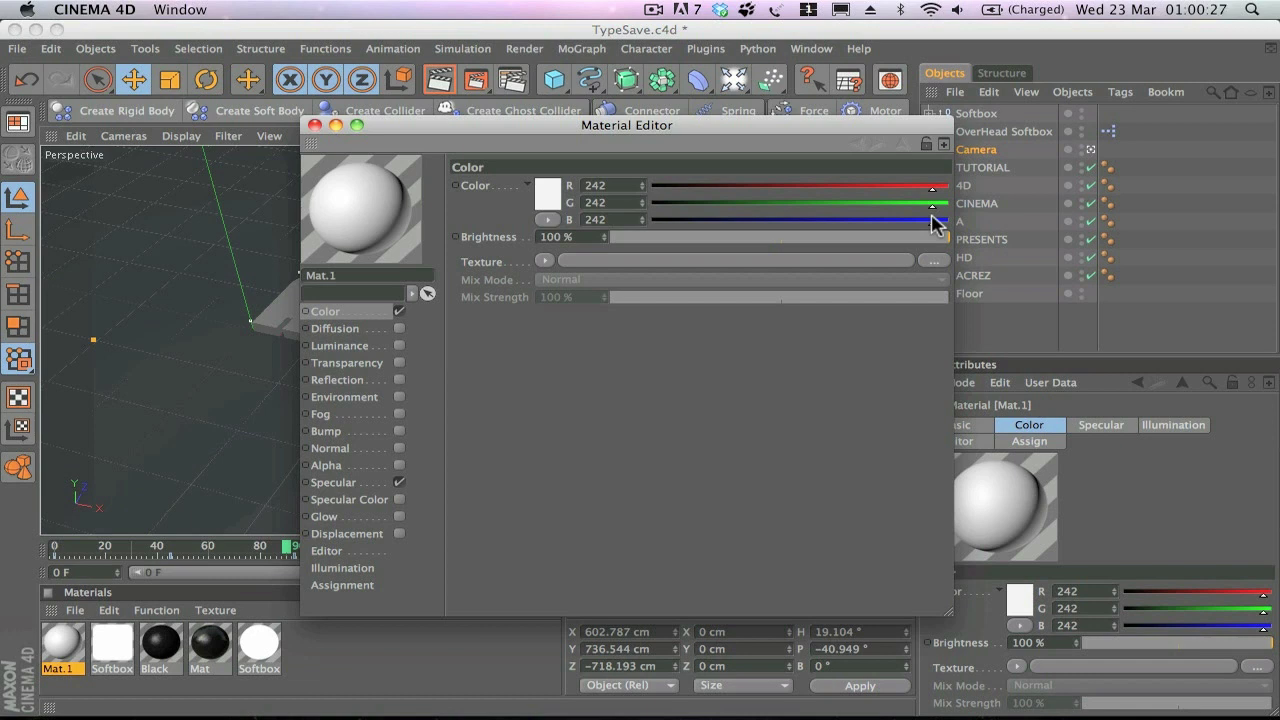
left_click(928, 204)
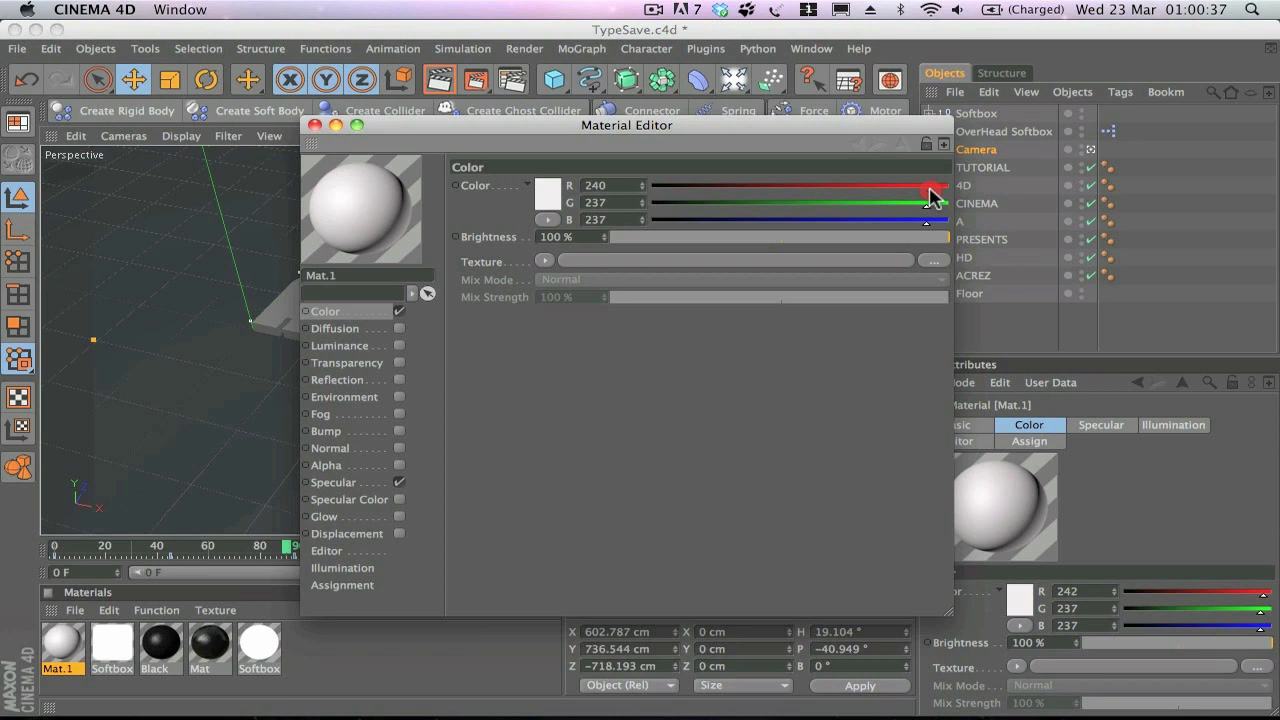
Enable the new material's Reflection channel and check the available reflection texture shaders without choosing one.
left_click(364, 384)
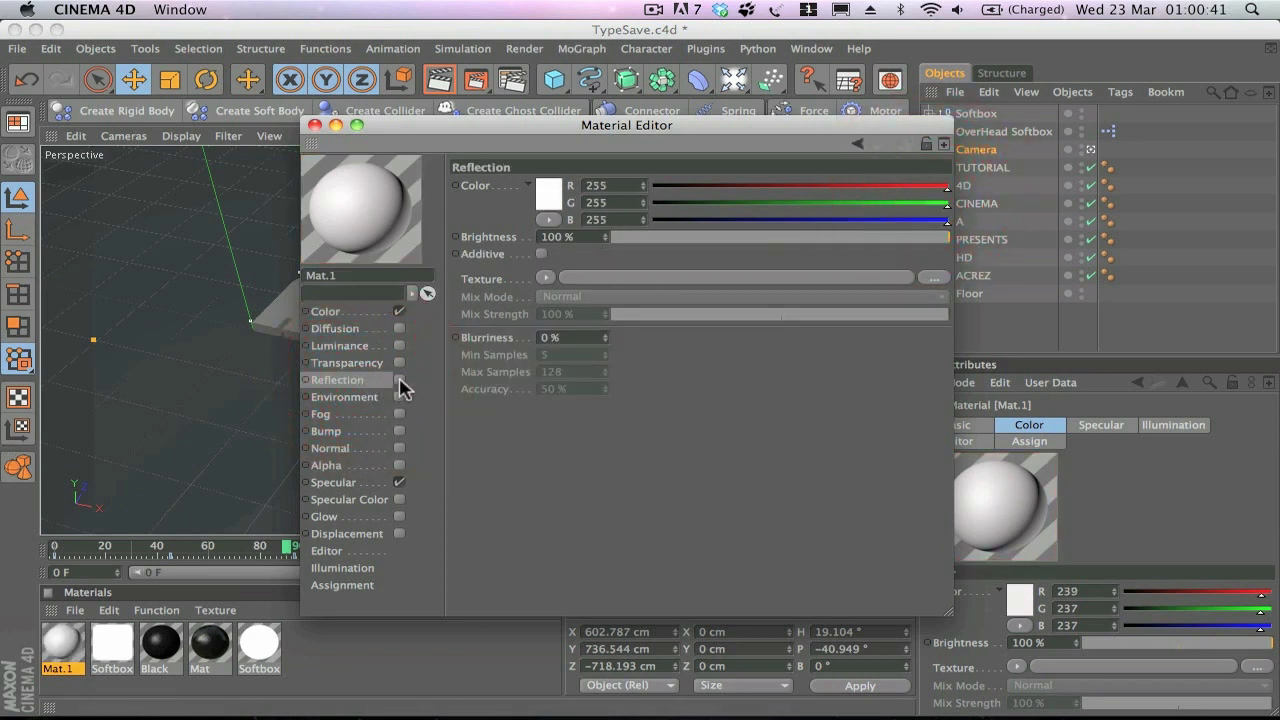
left_click(400, 385)
left_click(545, 278)
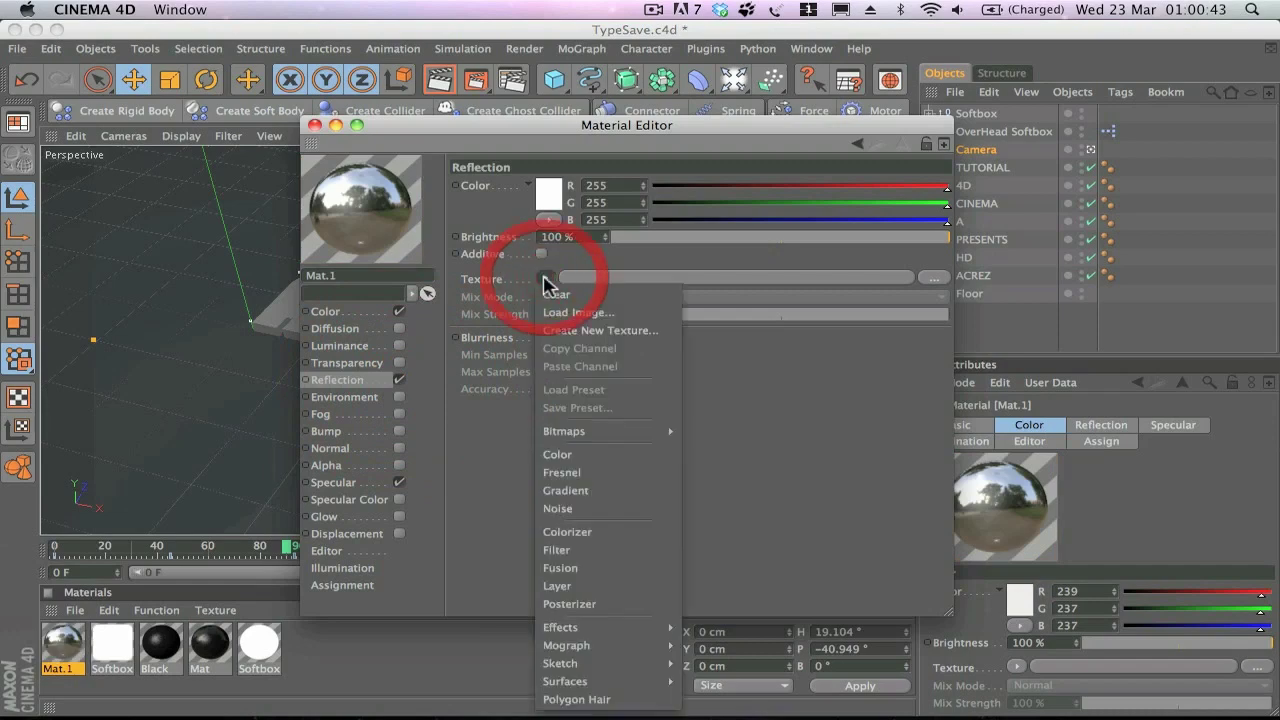
left_click(440, 445)
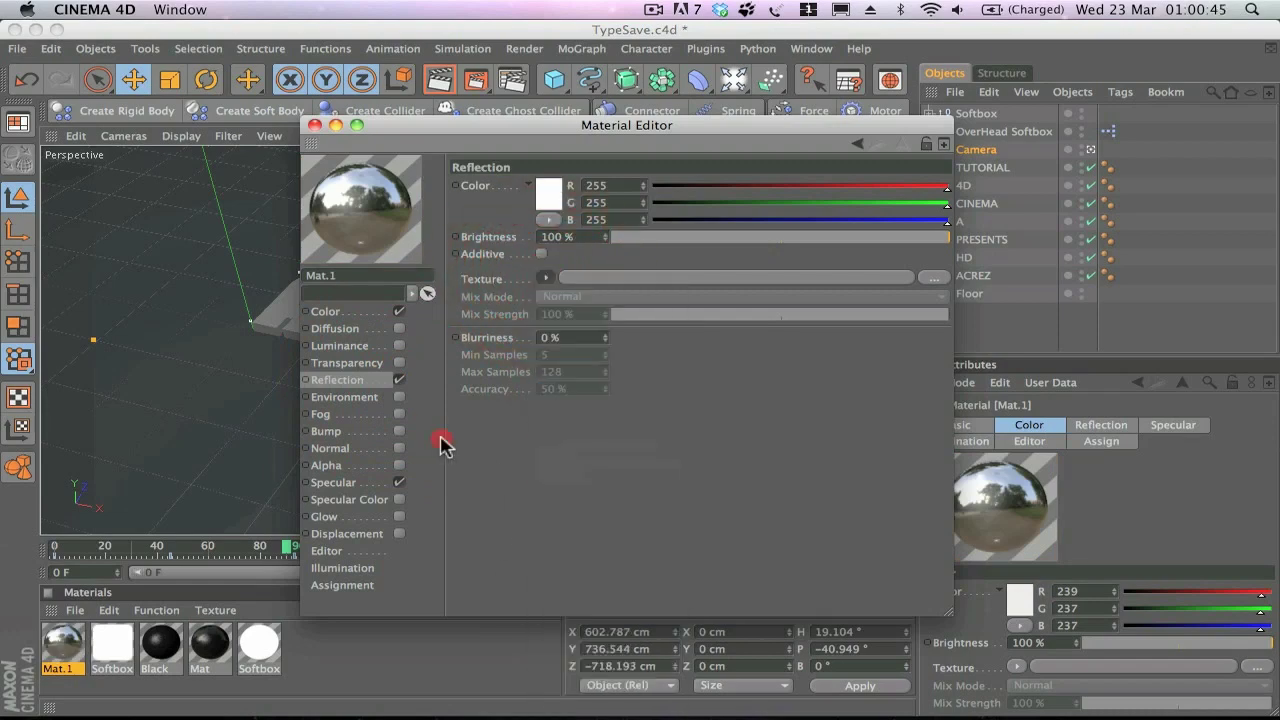
Add a Fresnel texture to Mat.1's reflection, with Brightness at 6% and Mix Strength at 5%, and close the material editor.
left_click(545, 278)
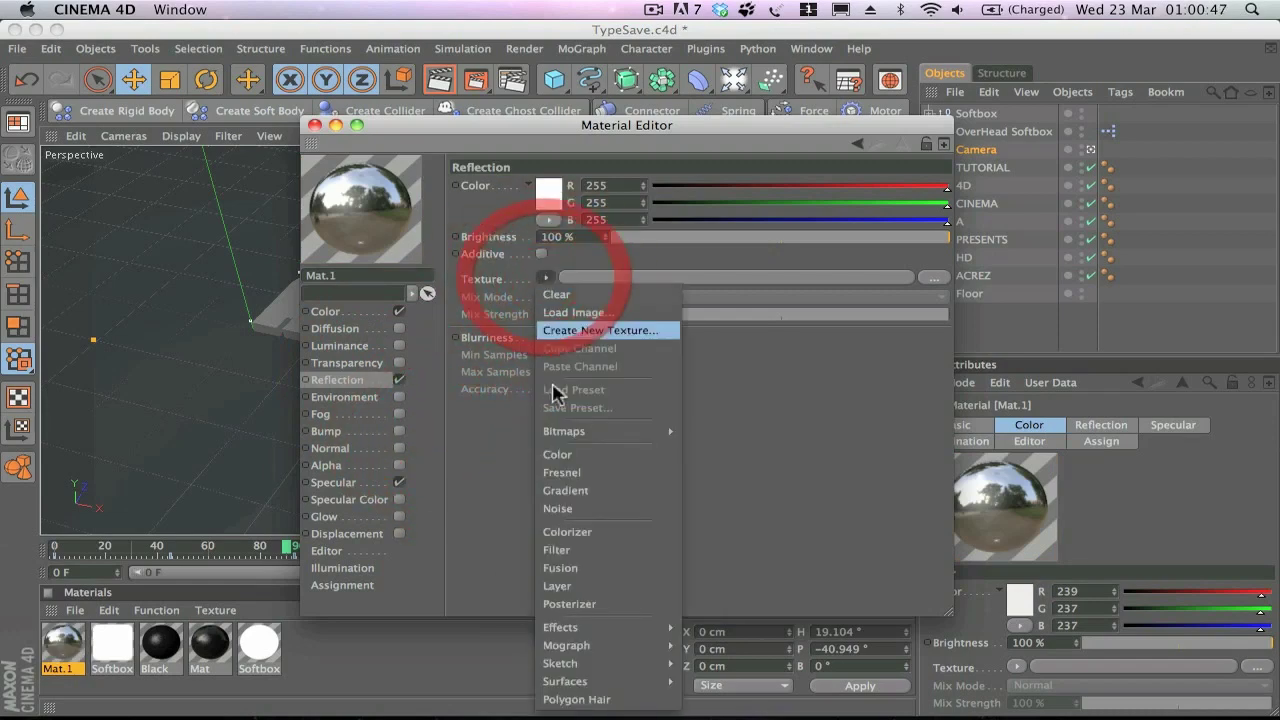
left_click(620, 484)
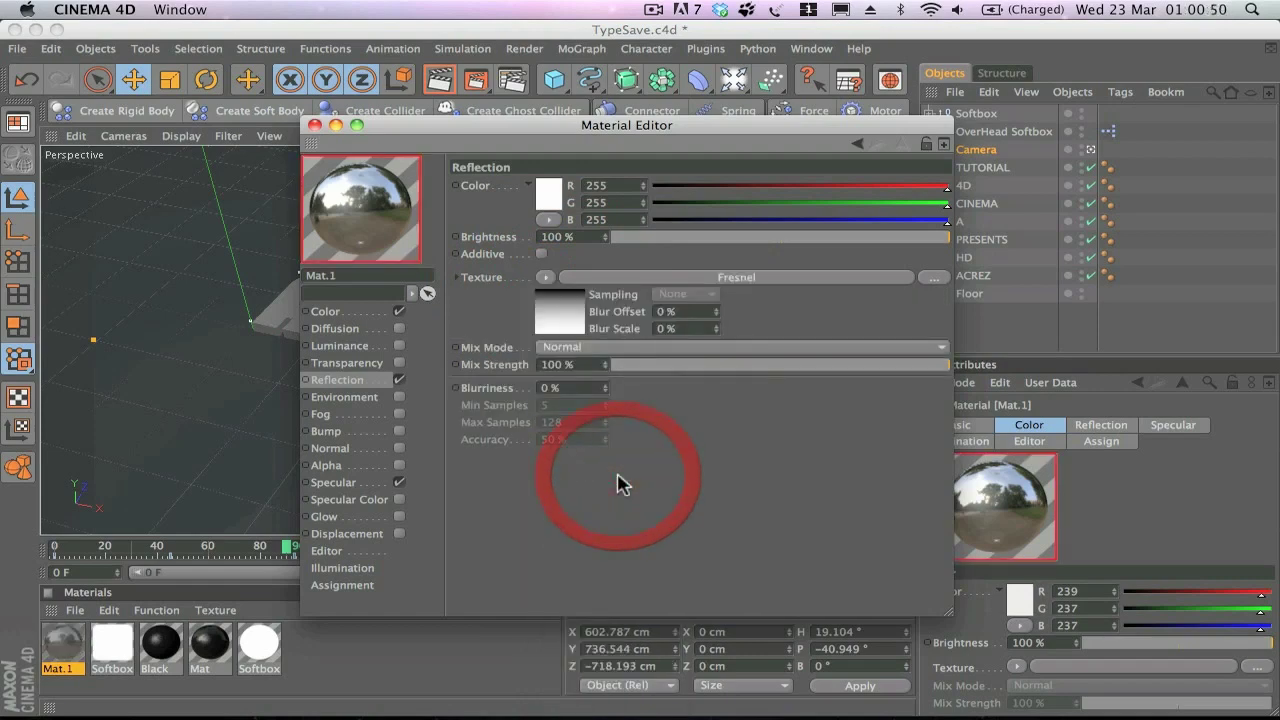
left_click(632, 240)
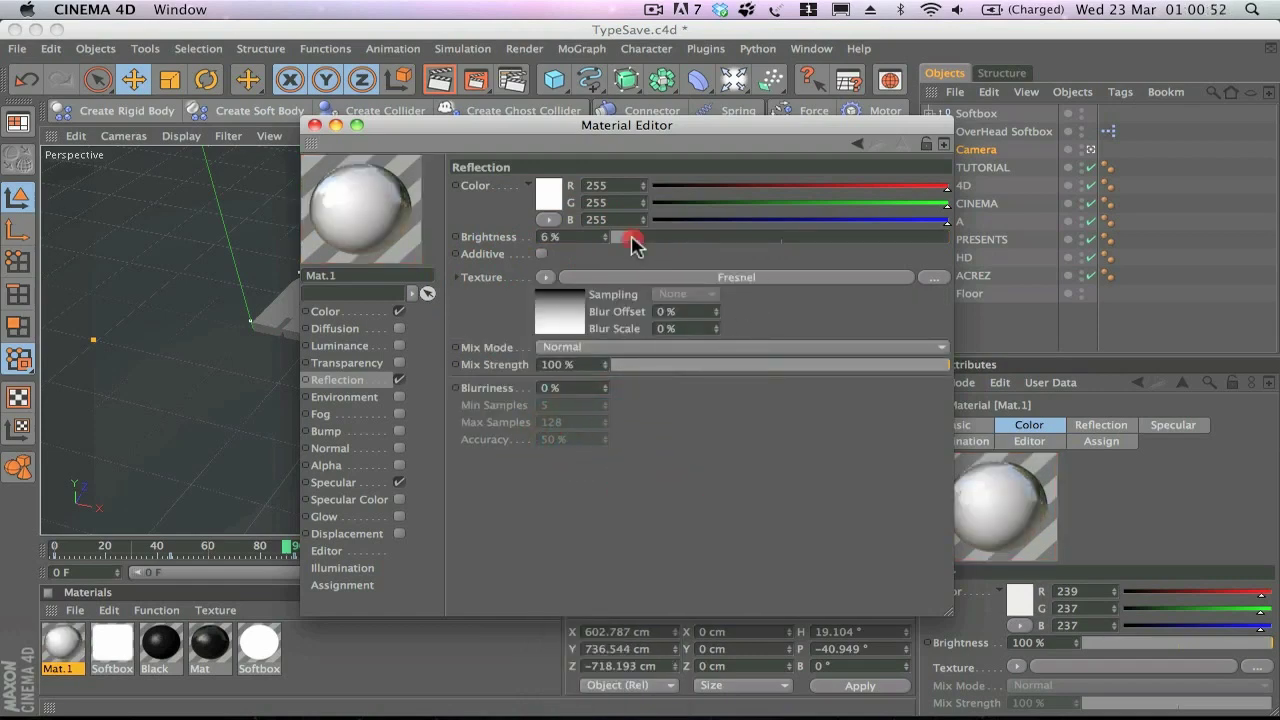
left_click(628, 365)
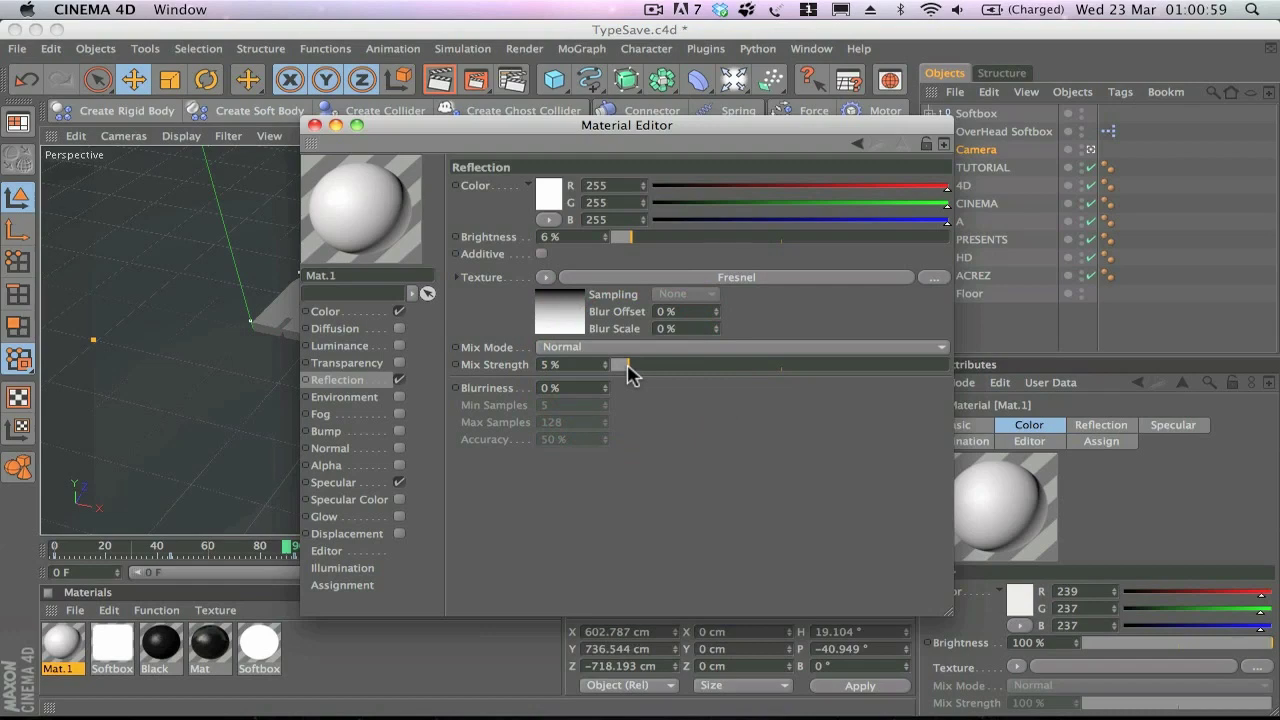
left_click(314, 125)
Apply Mat.1 to the Floor and to all the words: ACREZ, HD, PRESENTS, A, CINEMA, 4D and TUTORIAL.
left_click_drag(60, 645, 978, 294)
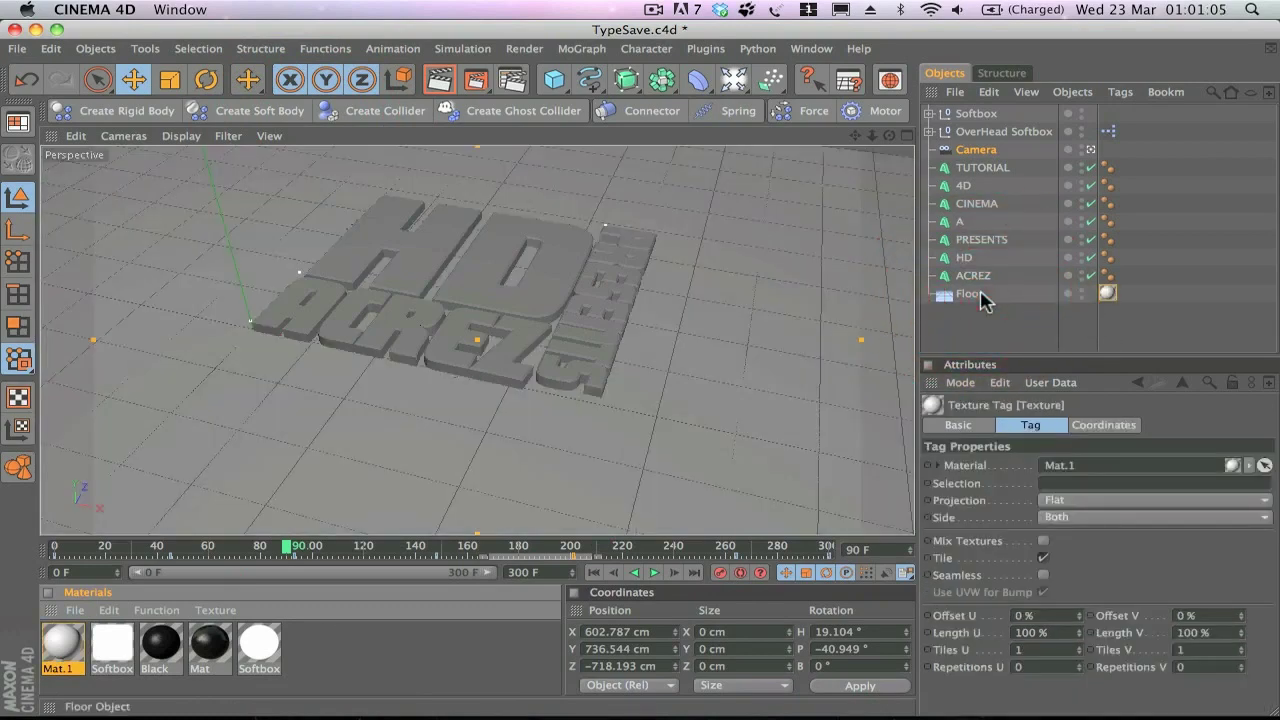
mouse_move(60, 648)
left_mouse_down()
mouse_move(1236, 76)
mouse_move(1014, 266)
mouse_move(980, 277)
left_mouse_up()
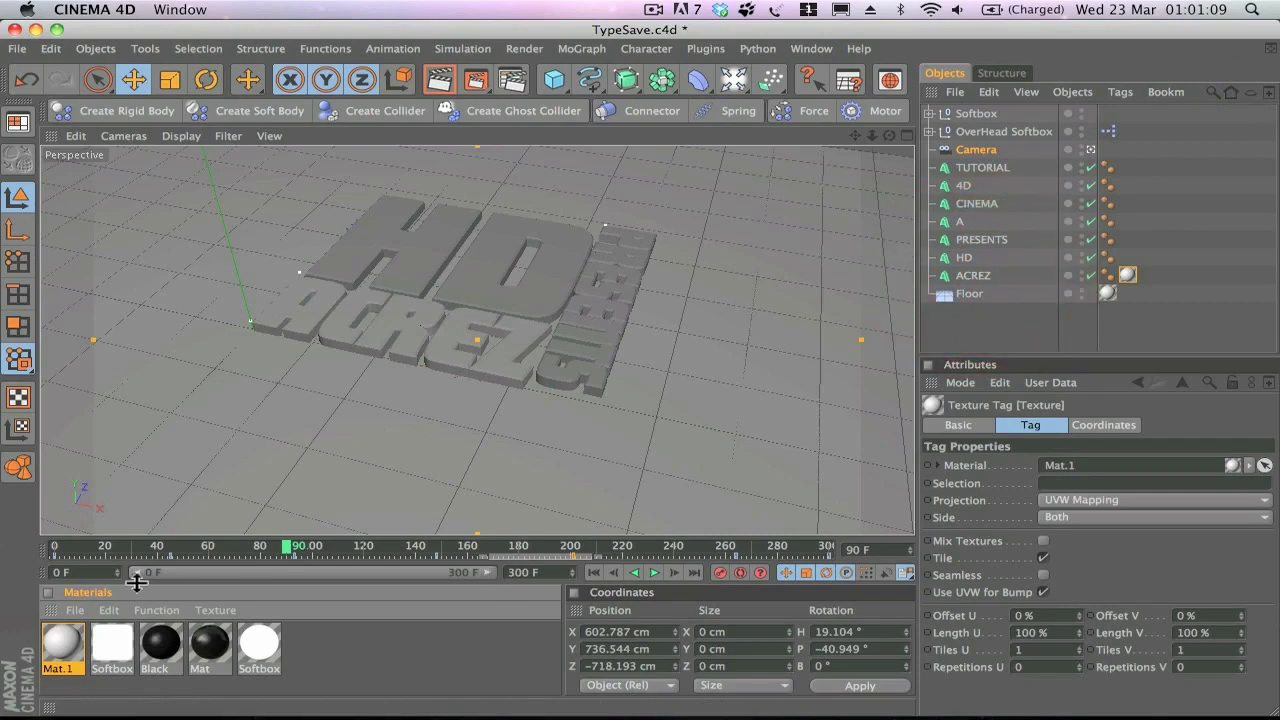
mouse_move(66, 645)
left_mouse_down()
mouse_move(1262, 16)
mouse_move(1030, 255)
mouse_move(980, 262)
left_mouse_up()
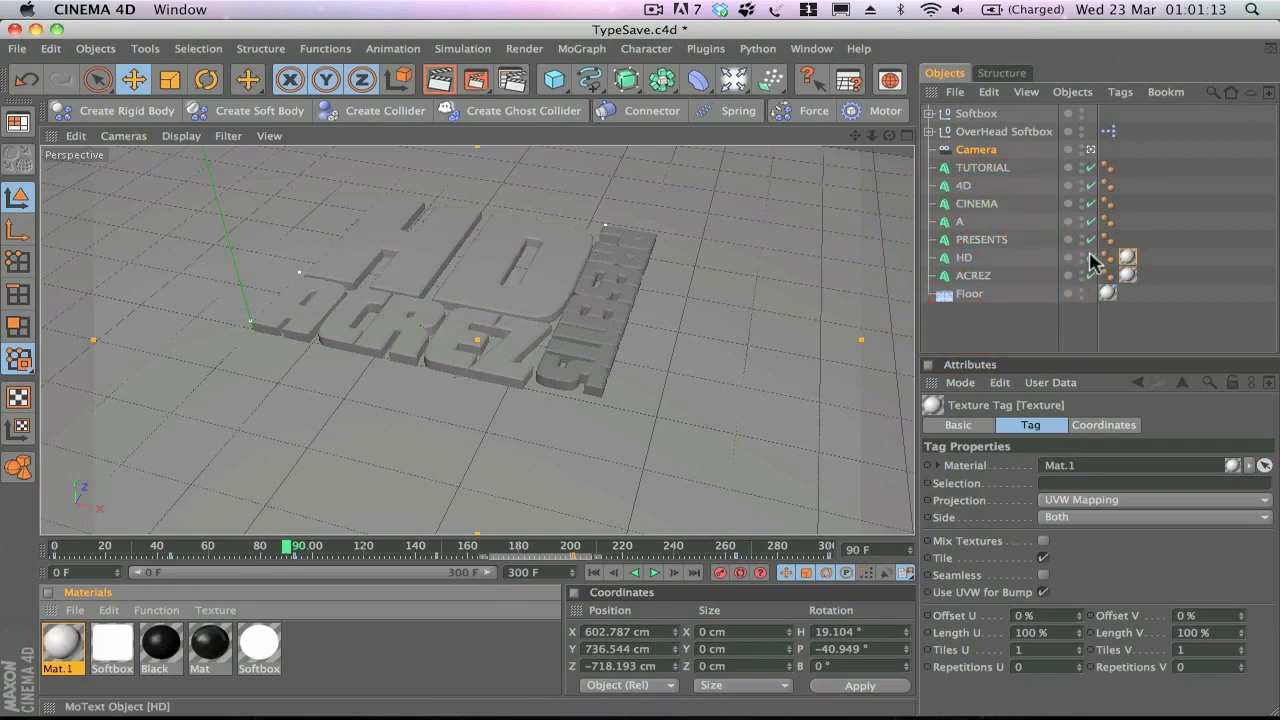
left_click_drag(1127, 257, 1124, 165)
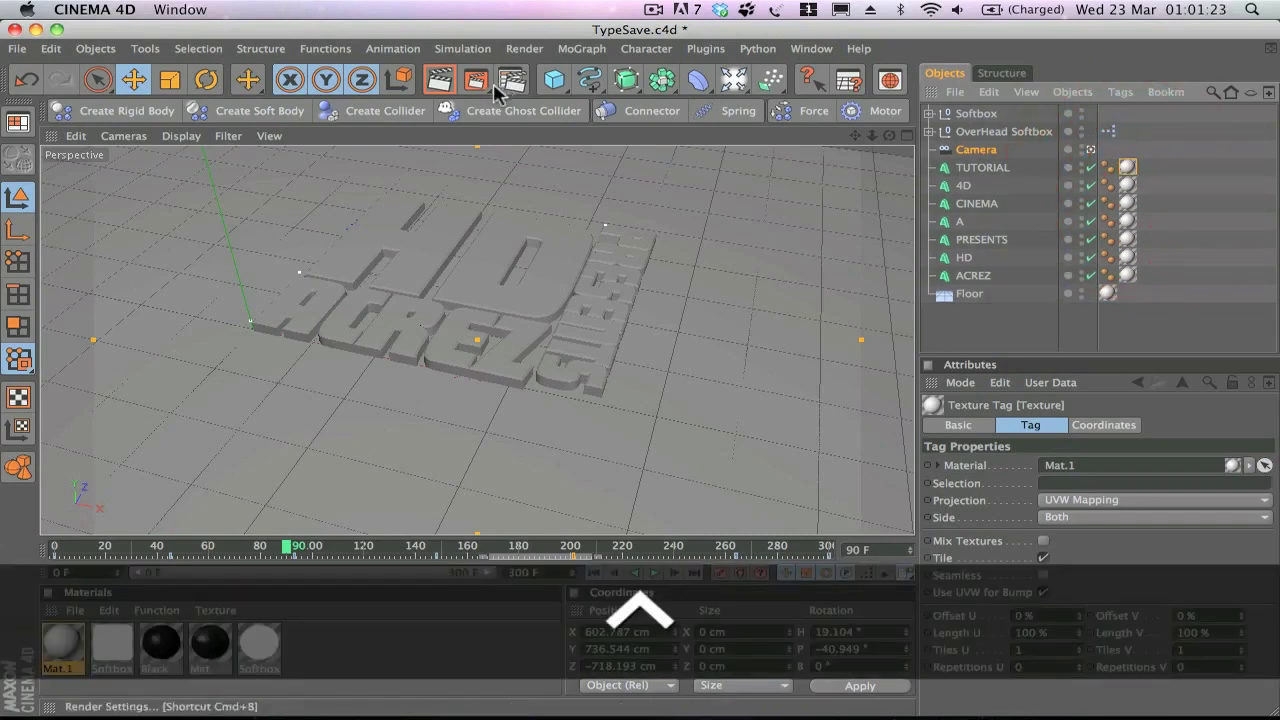
Test-render the current view, and check the Render Settings options and available effects without changing anything.
left_click(441, 81)
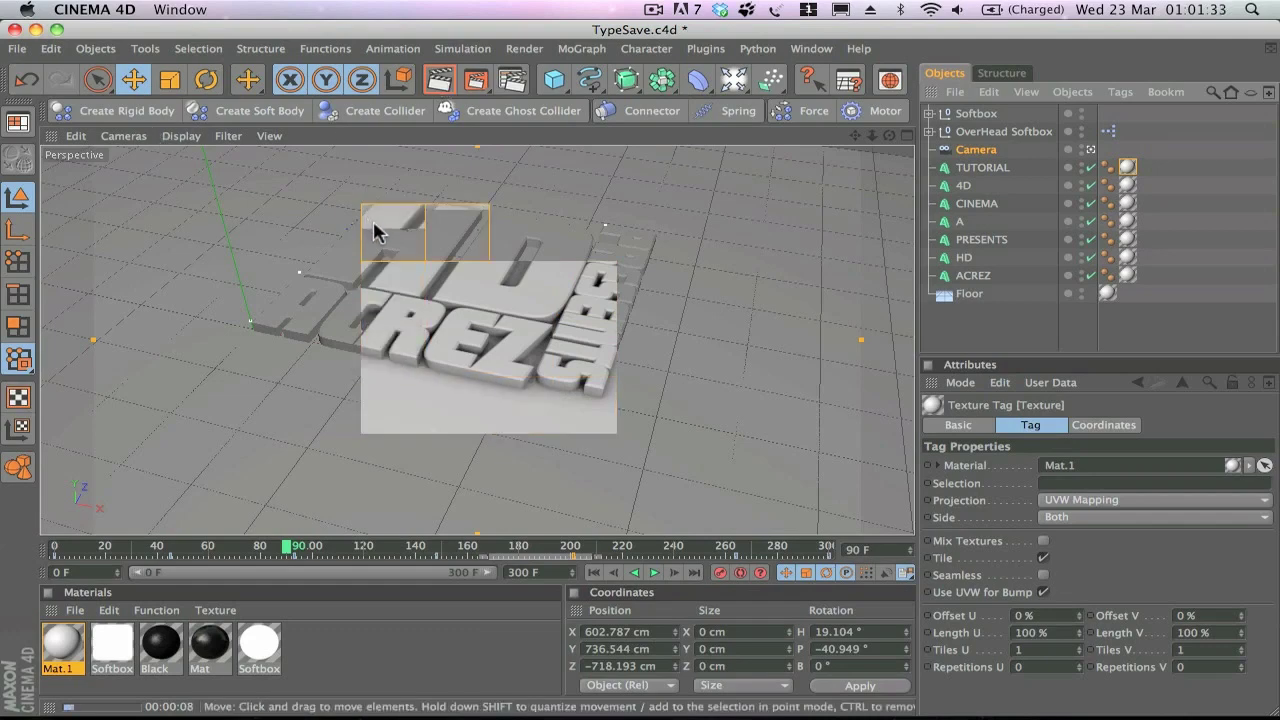
left_click(425, 242)
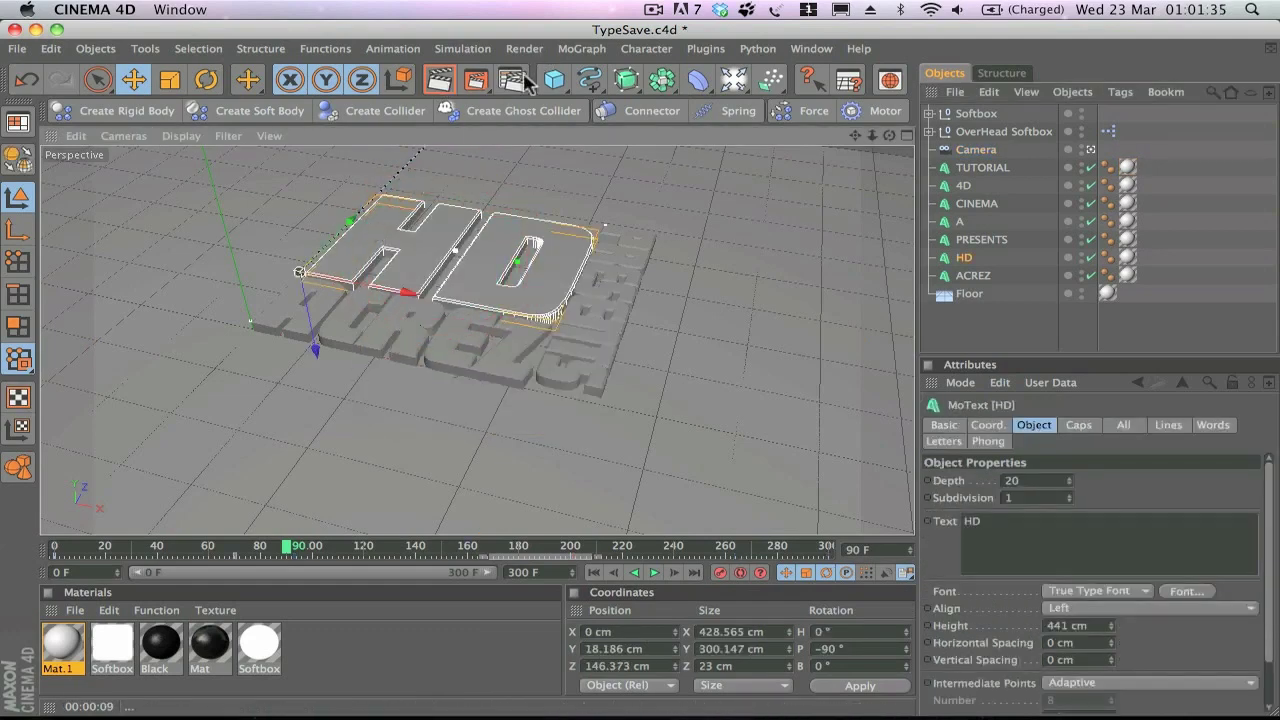
left_click(516, 82)
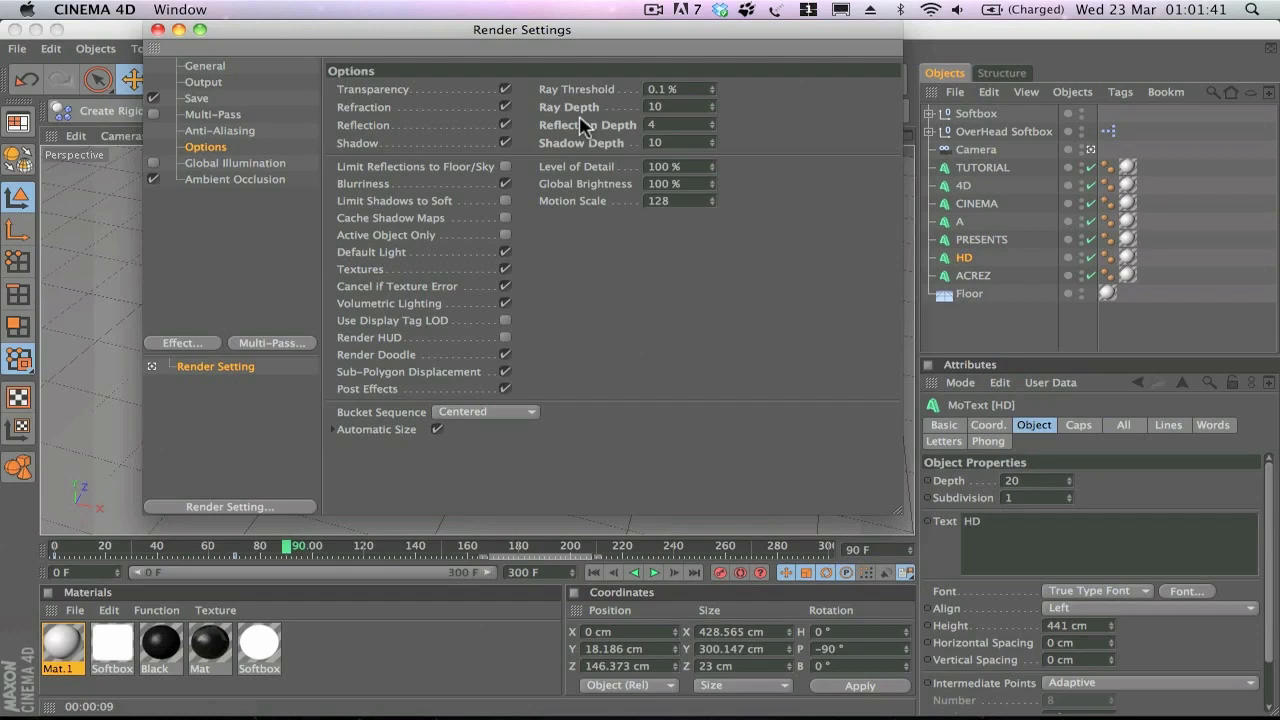
left_click(181, 343)
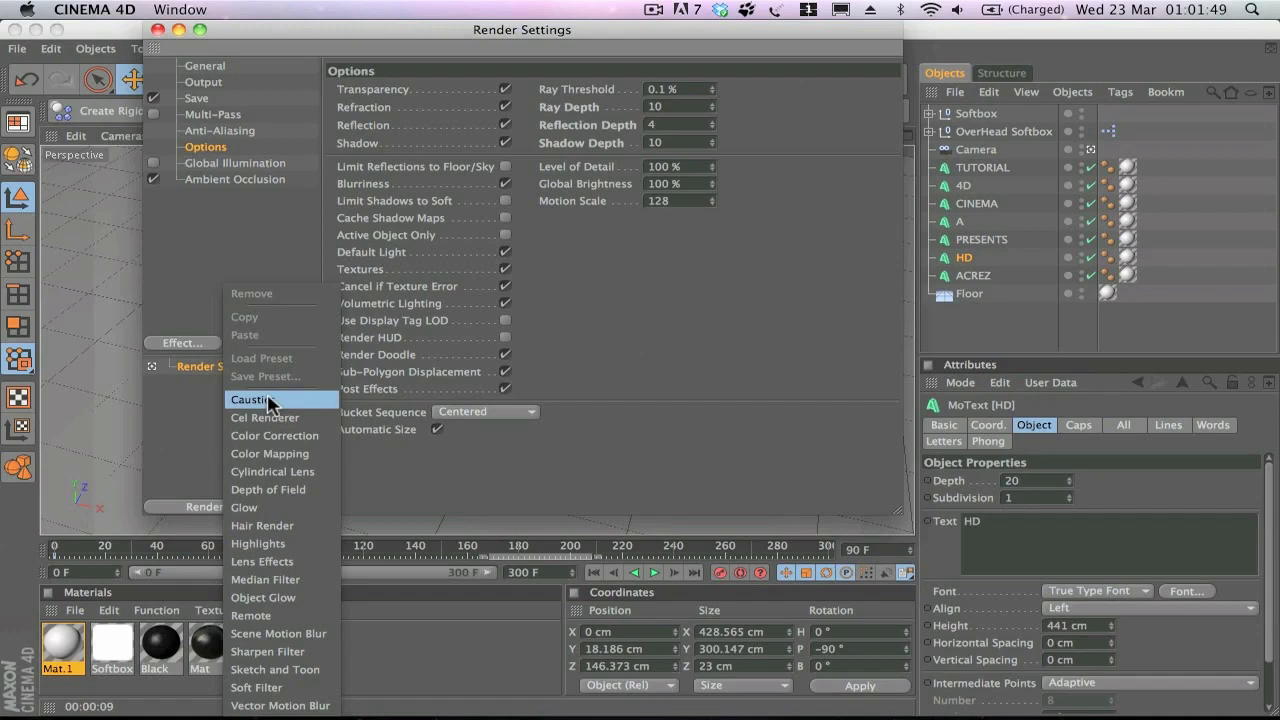
left_click(200, 278)
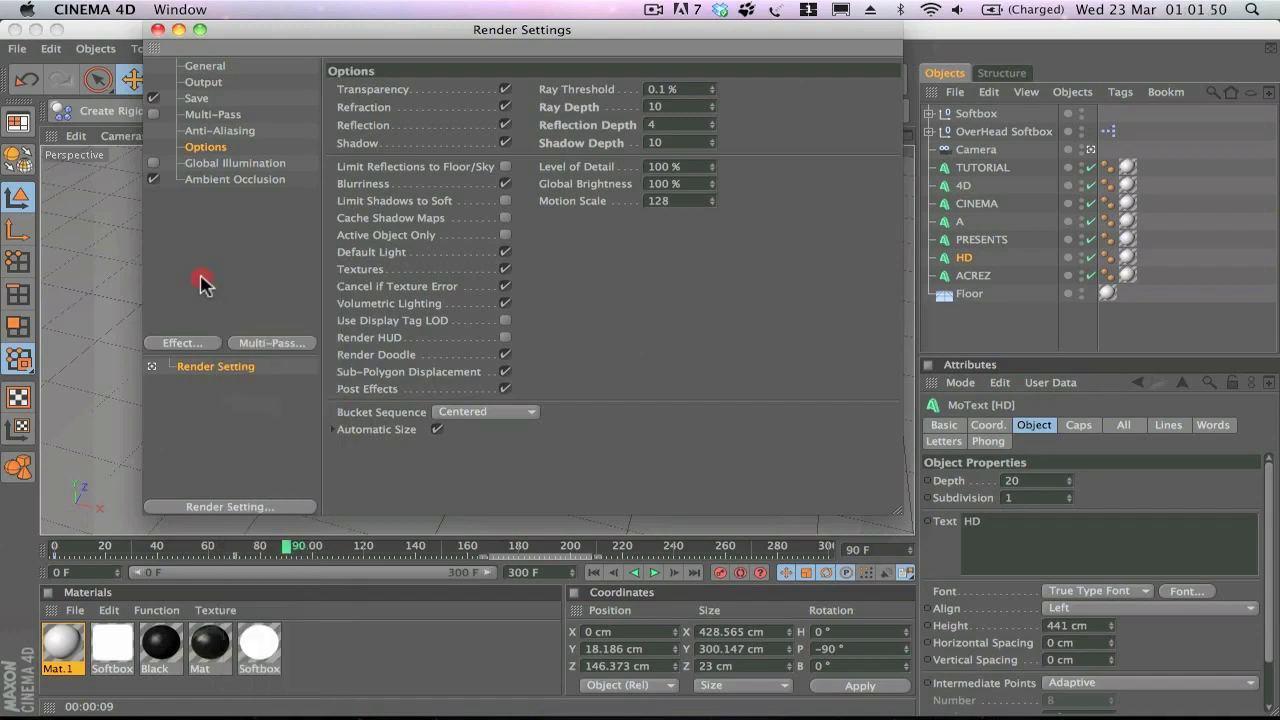
left_click(157, 30)
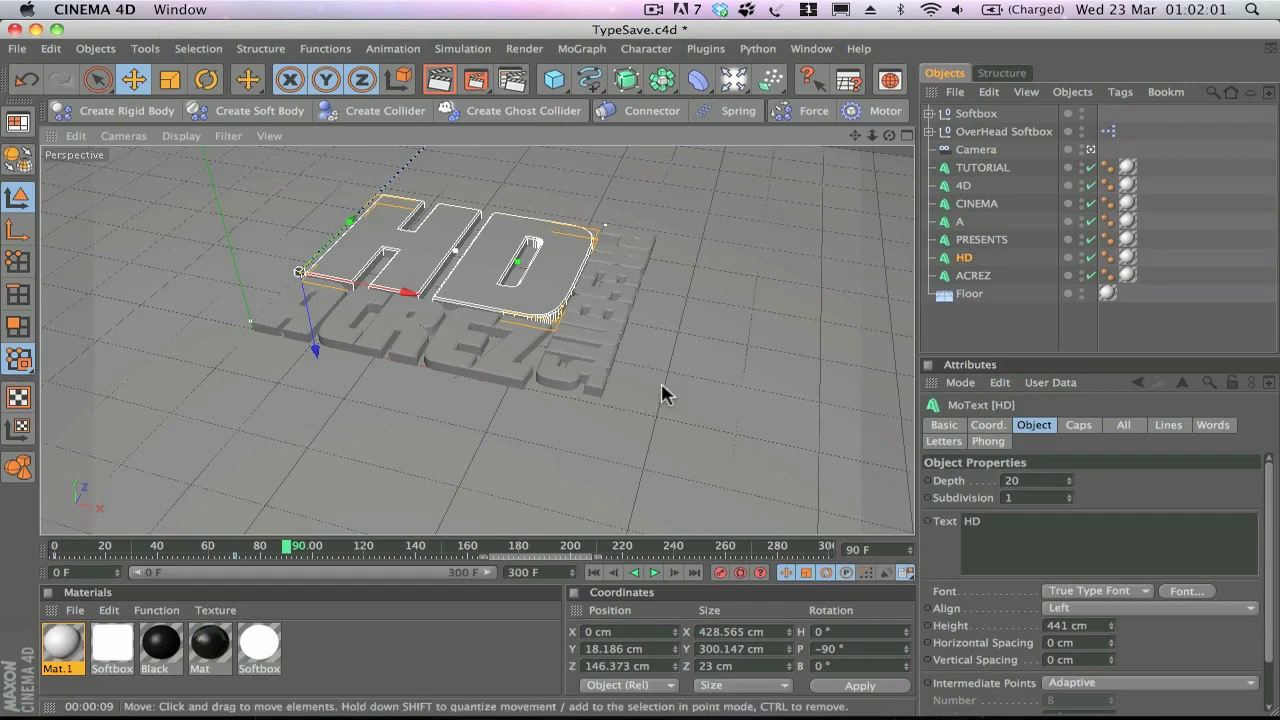
Play the animation through the Camera from frame 90 and stop at frame 160.
left_click(654, 572)
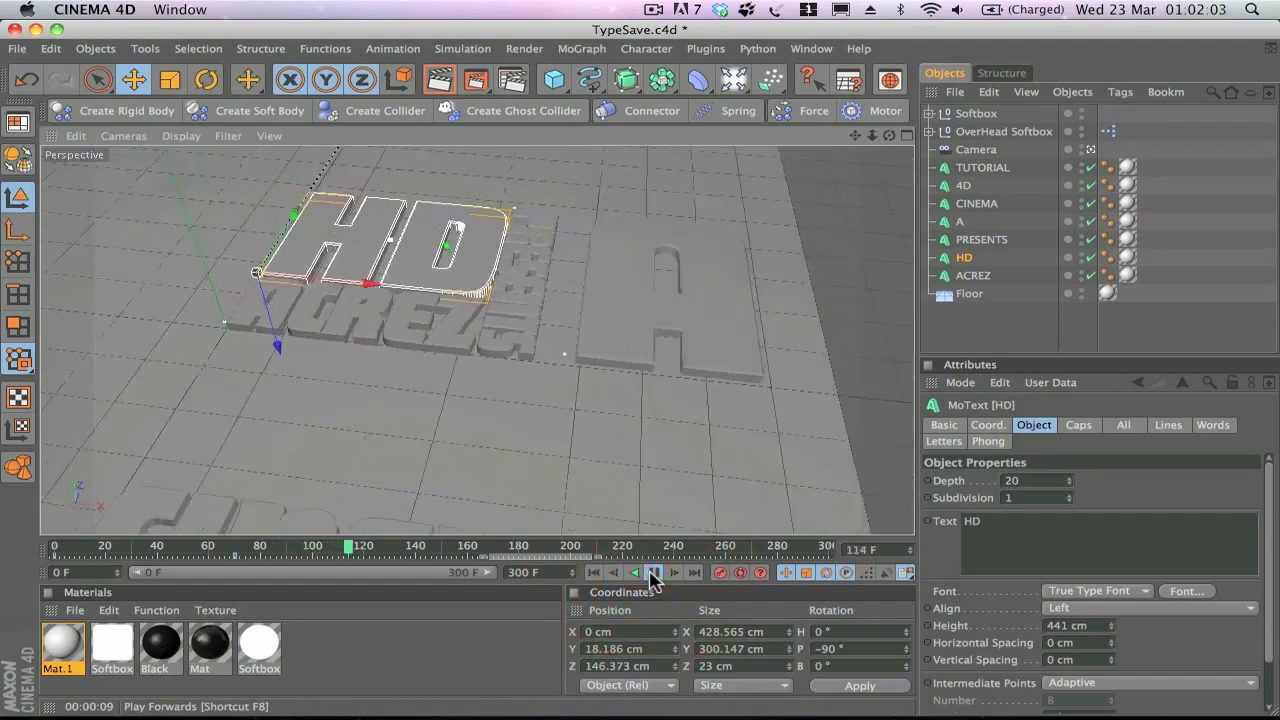
left_click(653, 573)
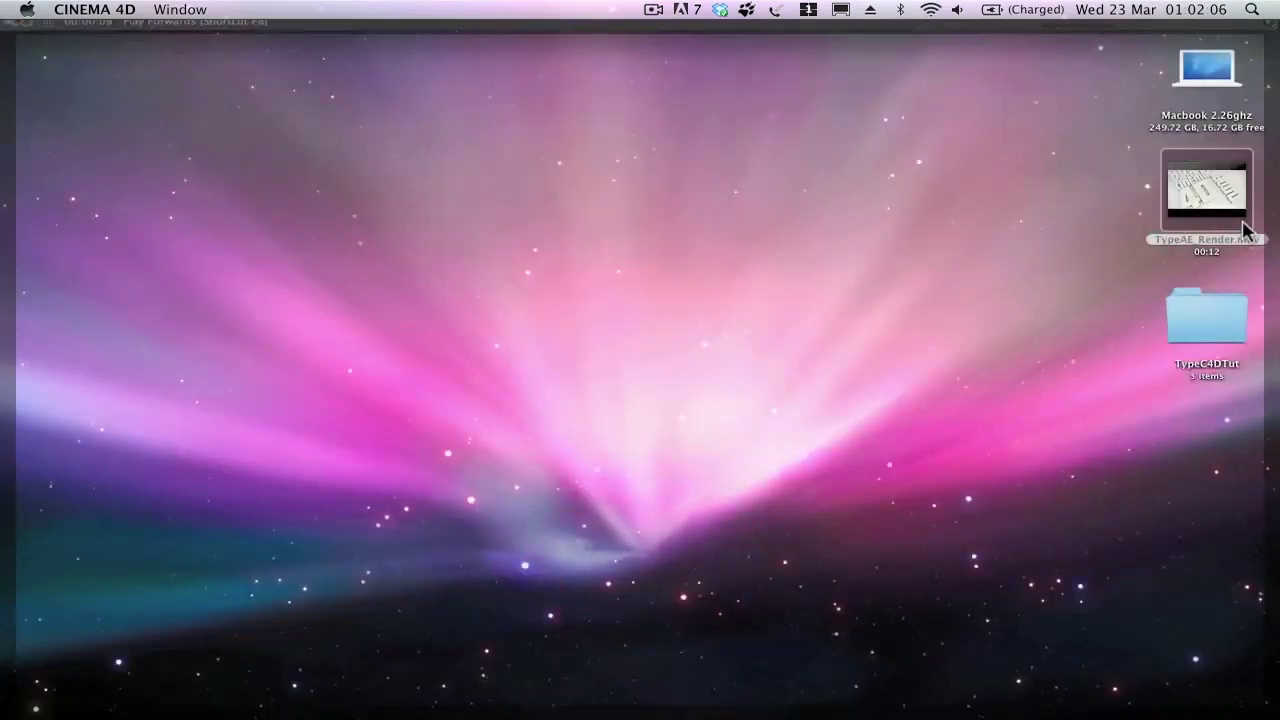
Switch to the Finder desktop, preview TypeAE_Render.mov, scrub through the clip and return to CINEMA 4D.
left_click(1243, 229)
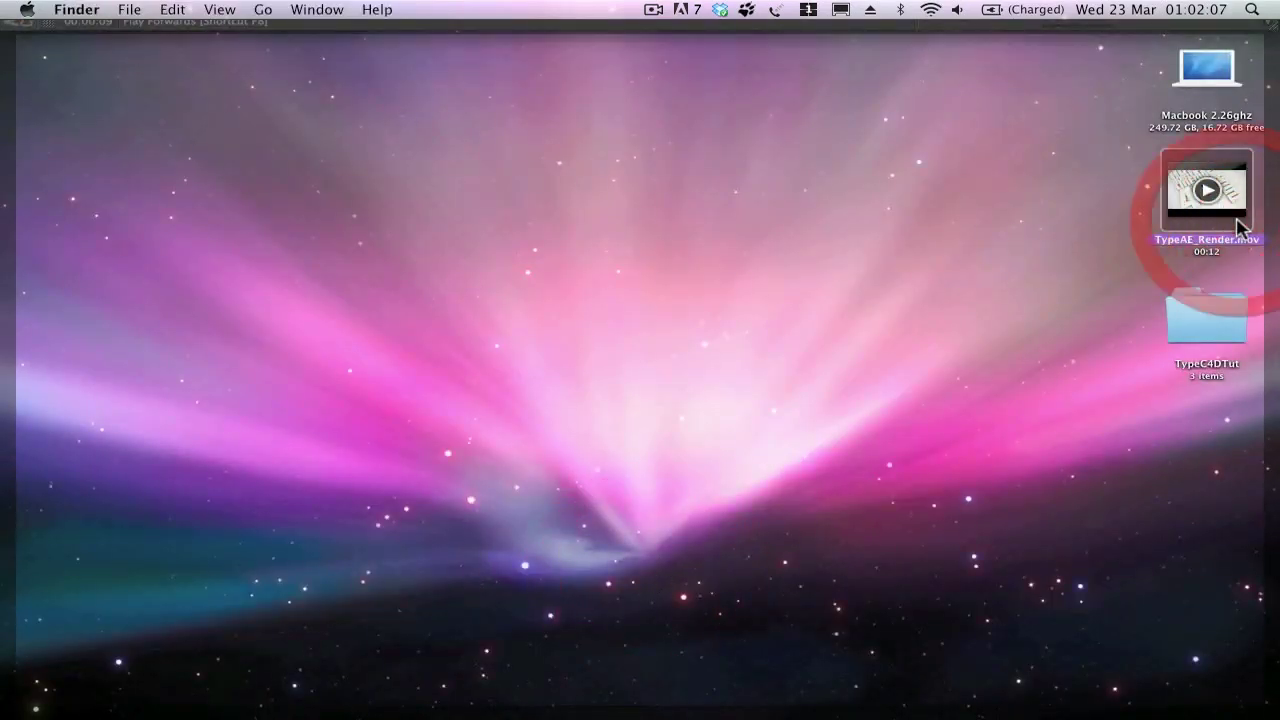
key("space")
left_click_drag(822, 519, 771, 524)
key("space")
left_click(629, 447)
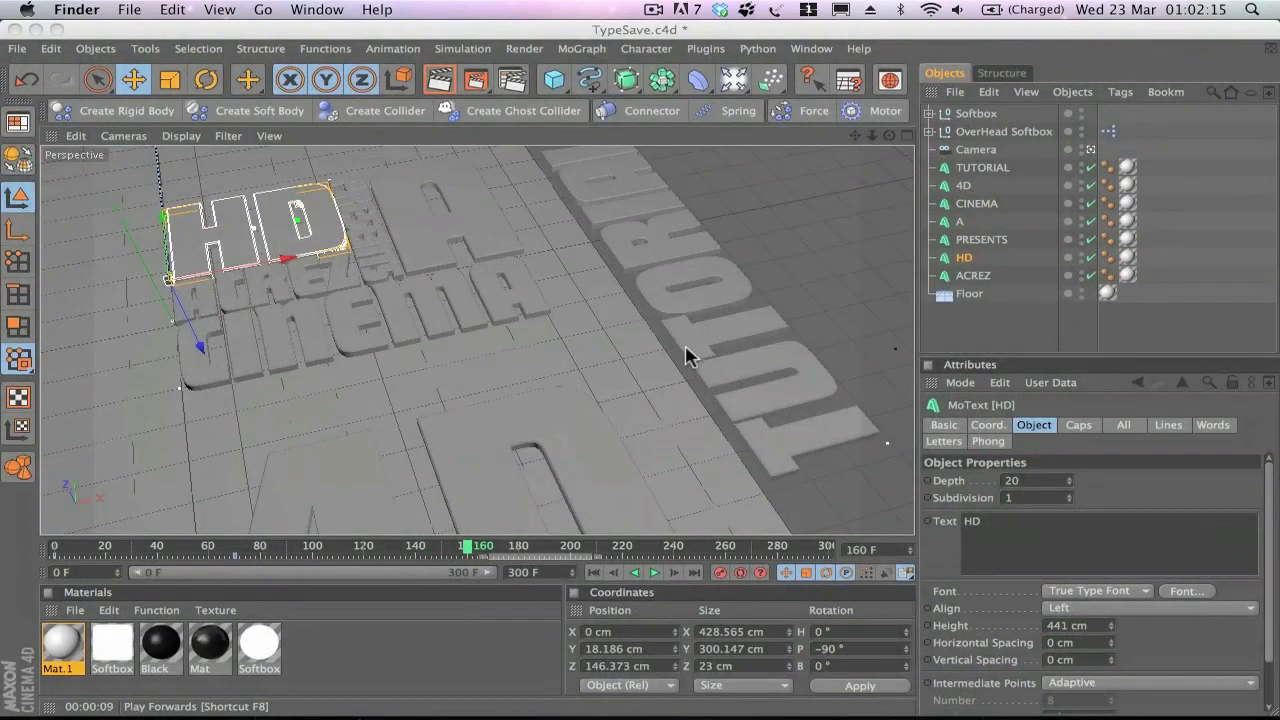
Go to frame 247, leave the Camera view and select the Softbox.
left_click_drag(660, 560, 694, 545)
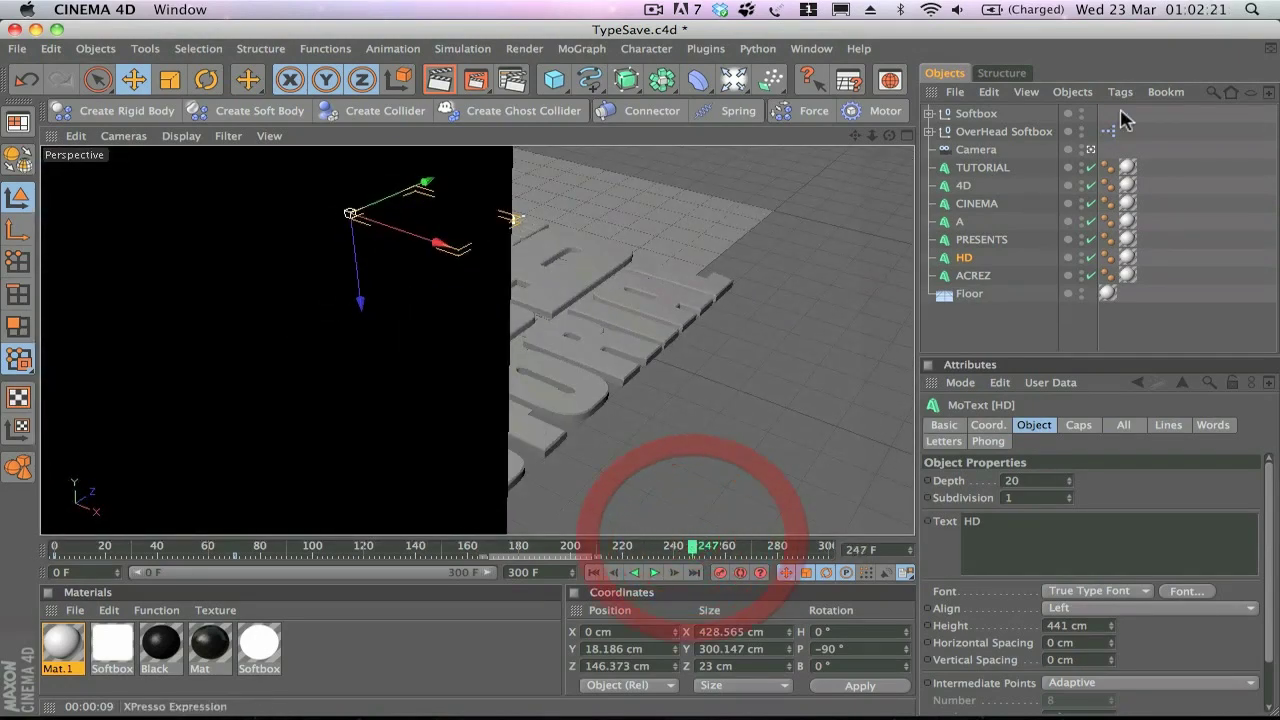
left_click(1090, 149)
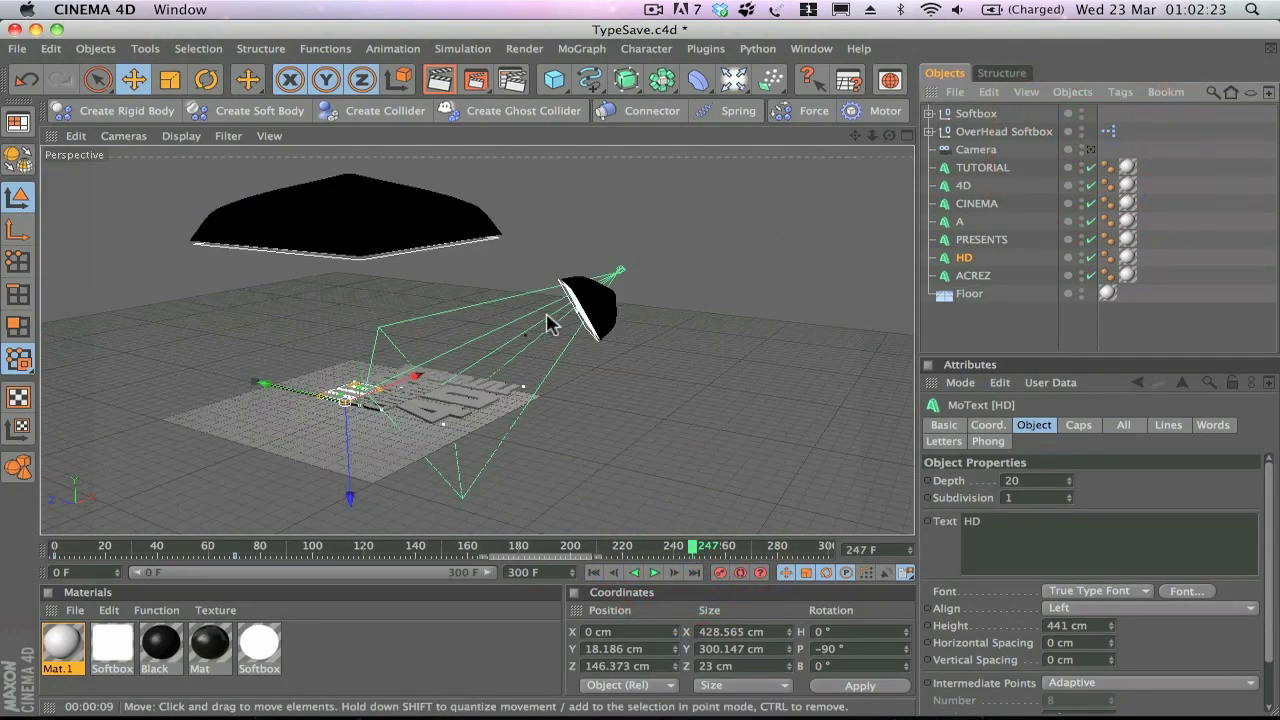
left_click(974, 114)
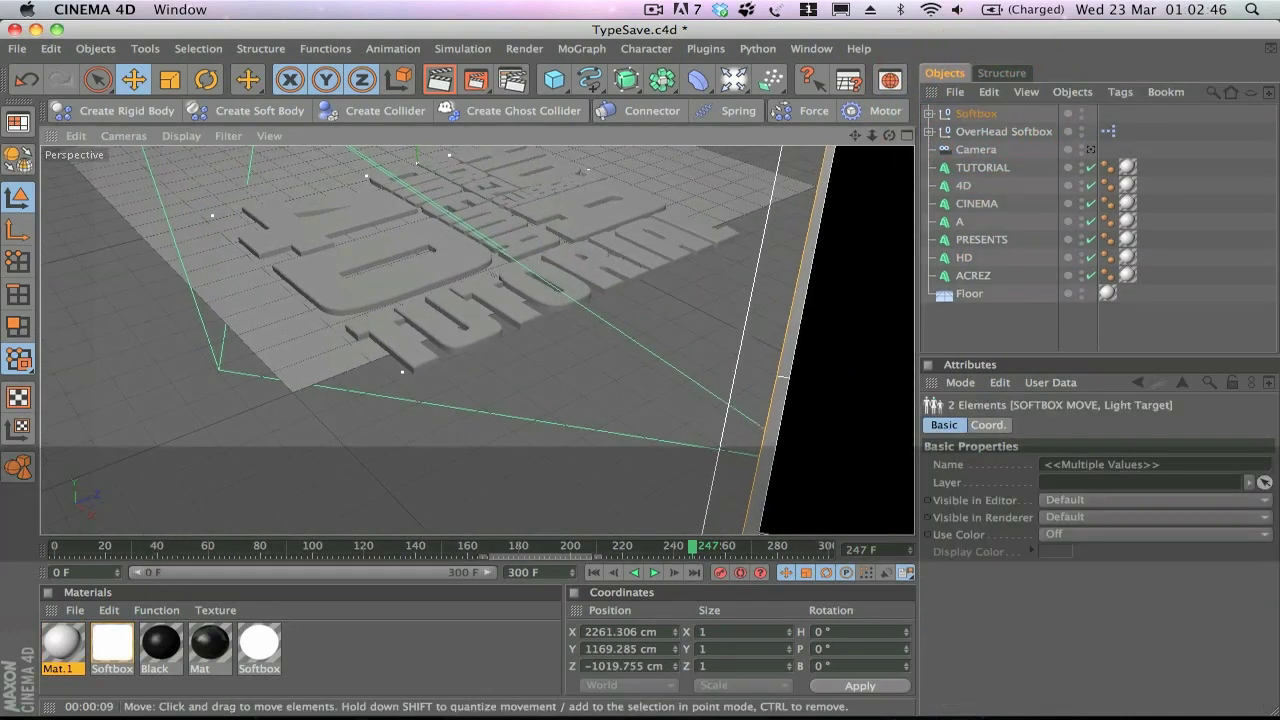
left_click_drag(571, 331, 516, 335)
key("3")
Add a Cube and move it along X to about 1231 cm, beside the TUTORIAL text.
left_click(554, 80)
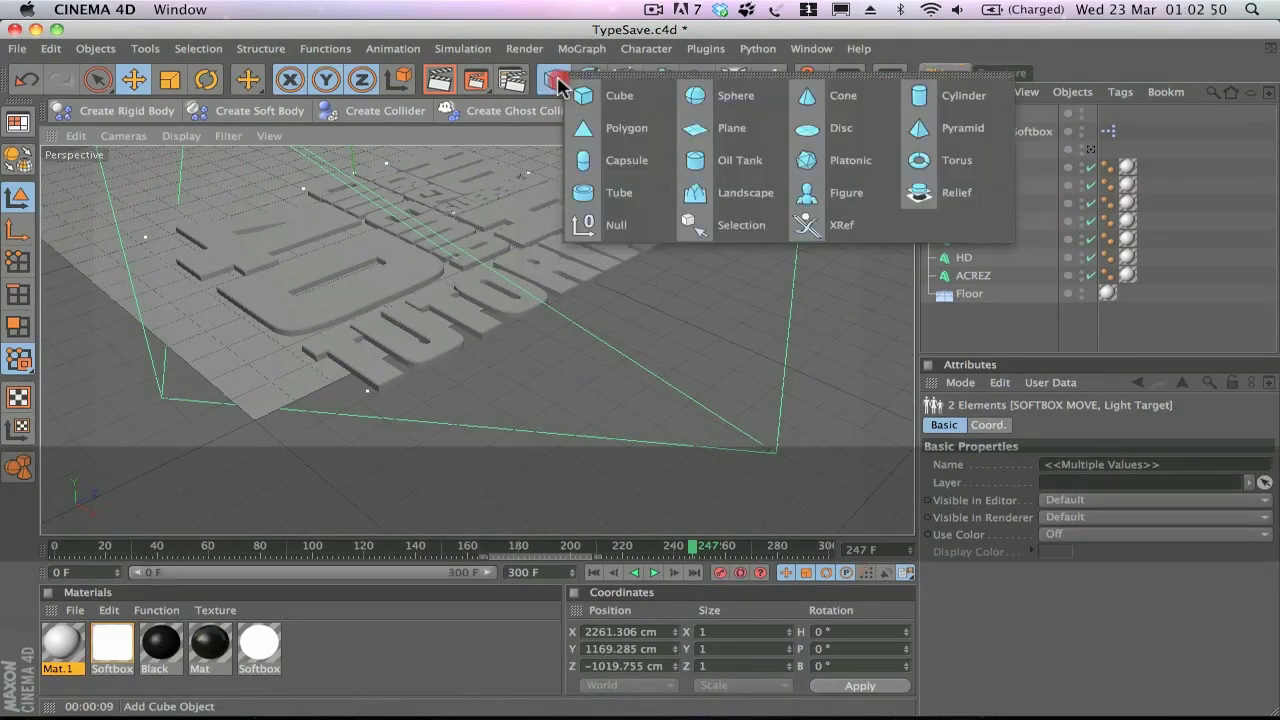
left_click(557, 97)
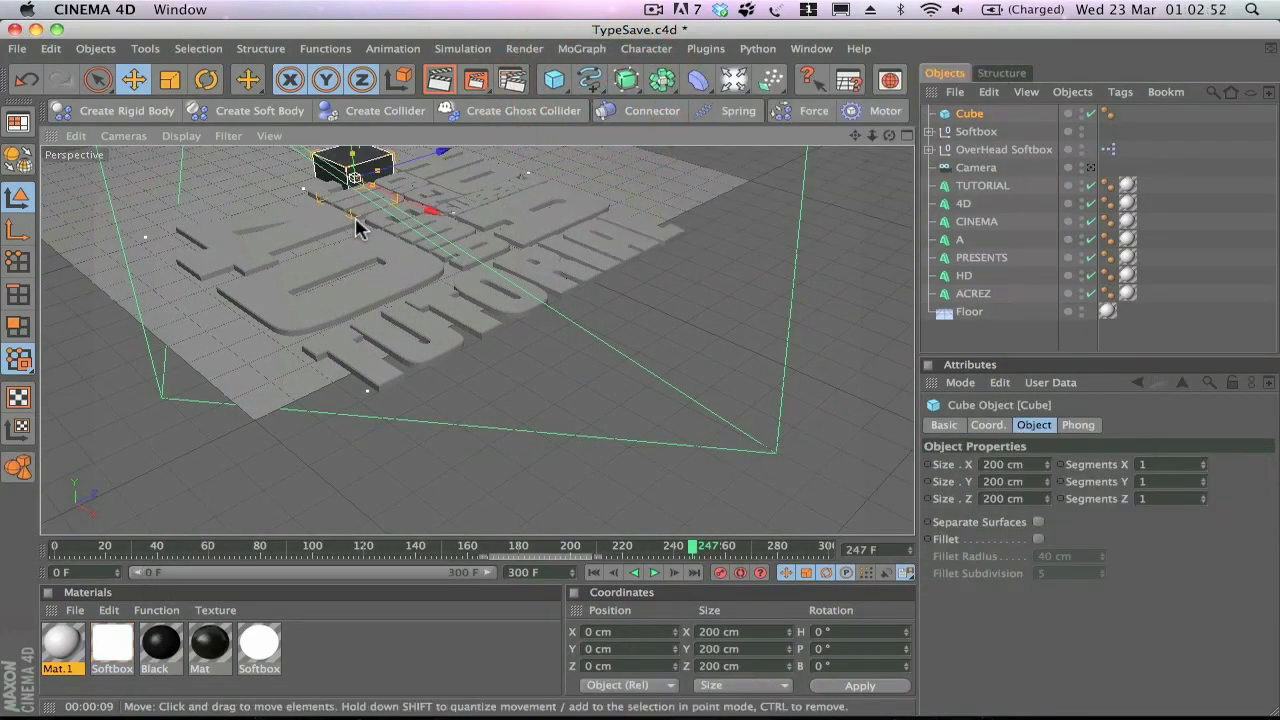
left_click_drag(423, 210, 704, 340)
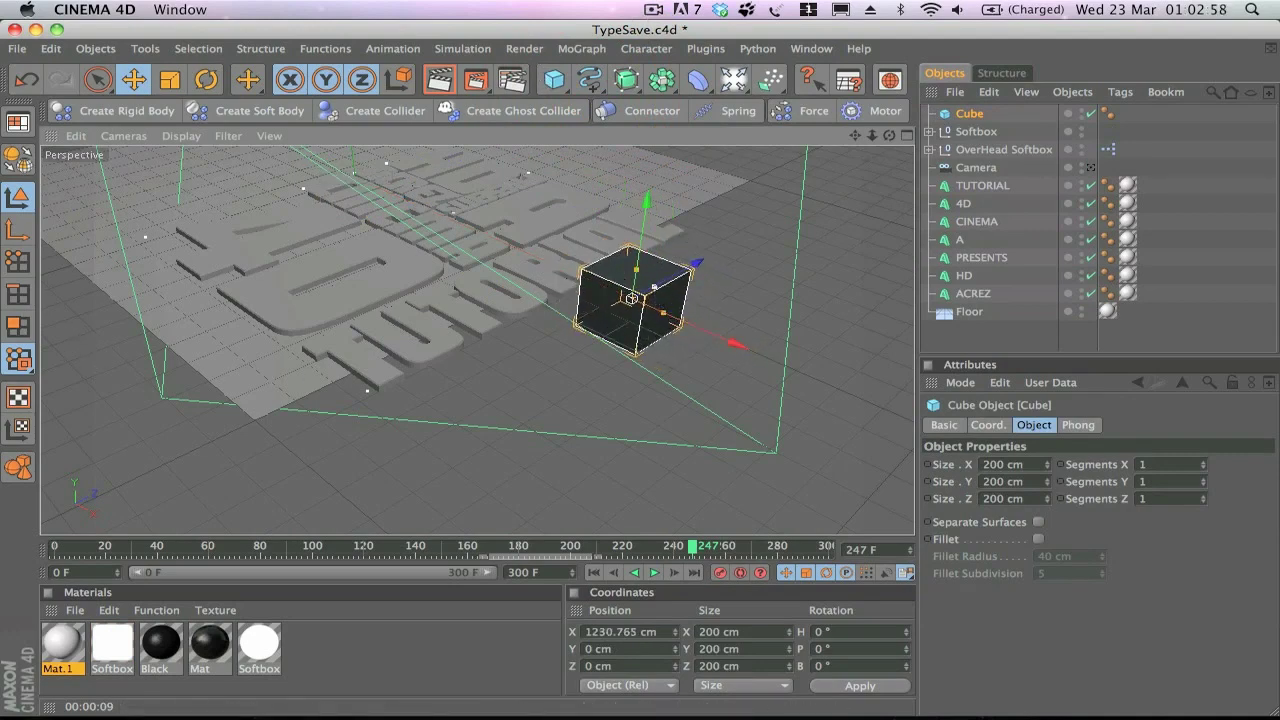
Reshape the Cube into a flat strip about 23 cm high and 3976 cm long in Z, positioned at about Z -197 cm.
left_click_drag(654, 287, 887, 156)
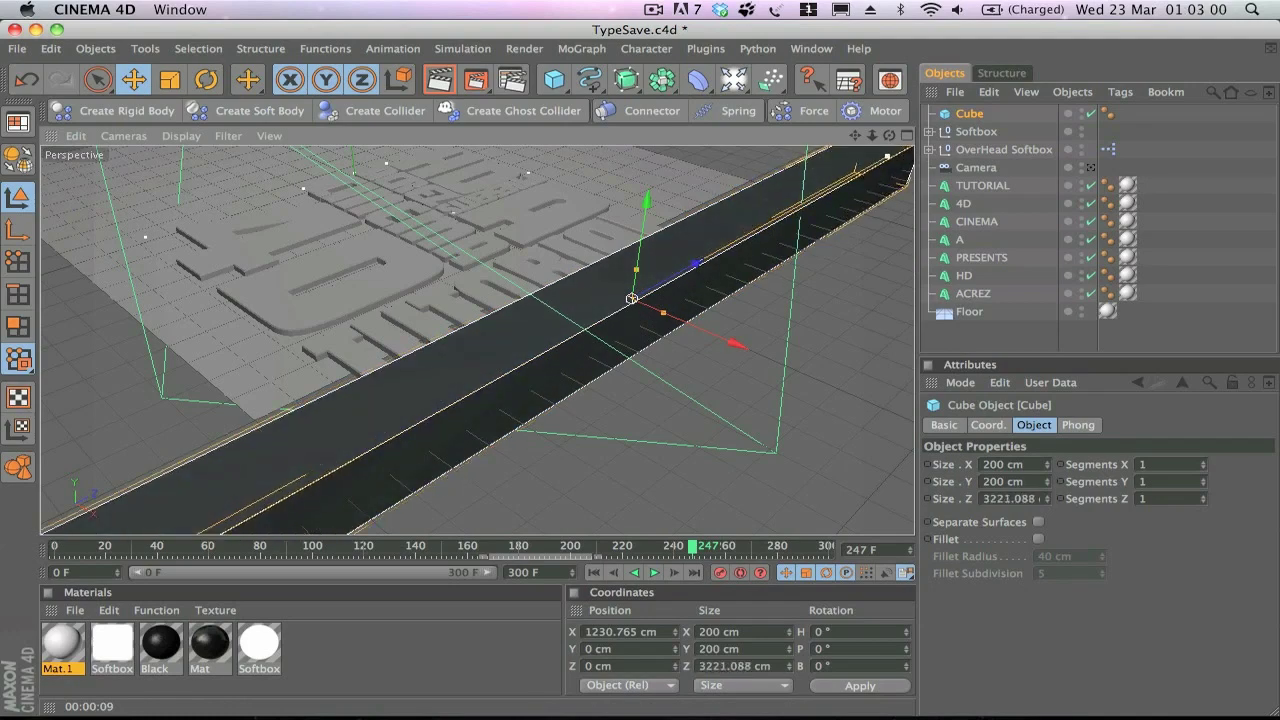
left_click_drag(637, 272, 632, 295)
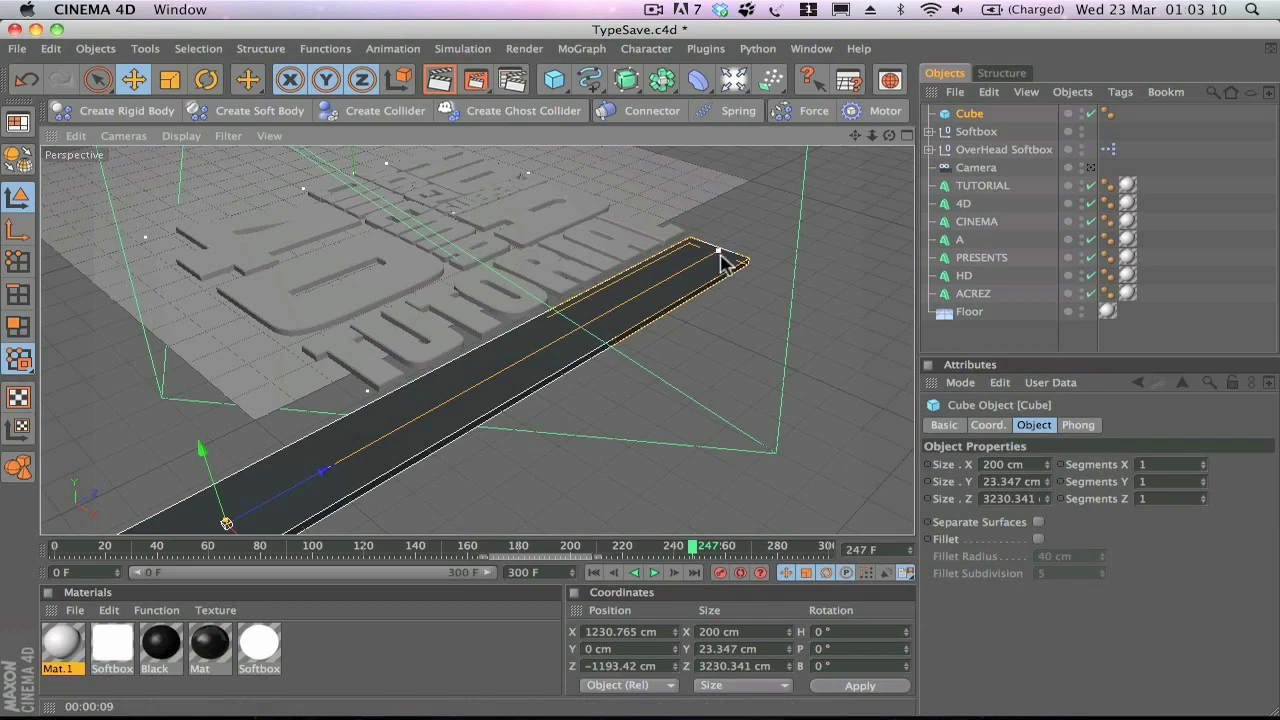
left_click_drag(718, 249, 780, 215)
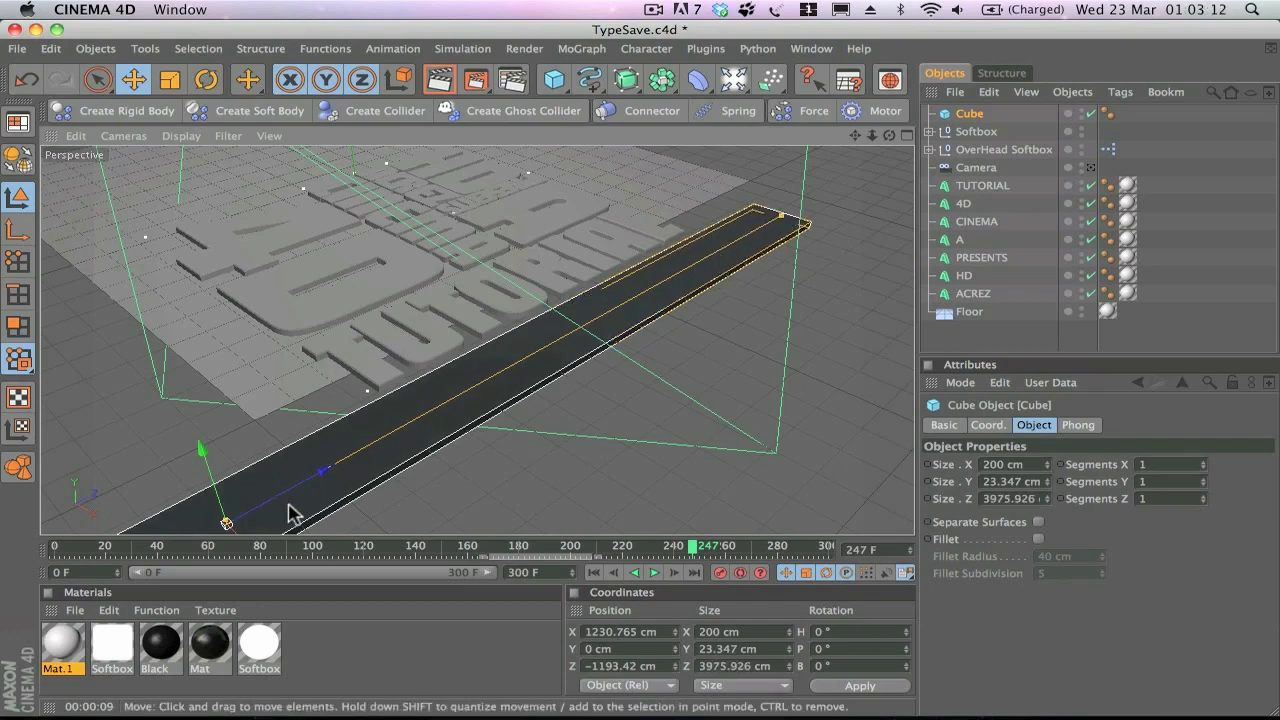
left_click_drag(287, 505, 646, 313)
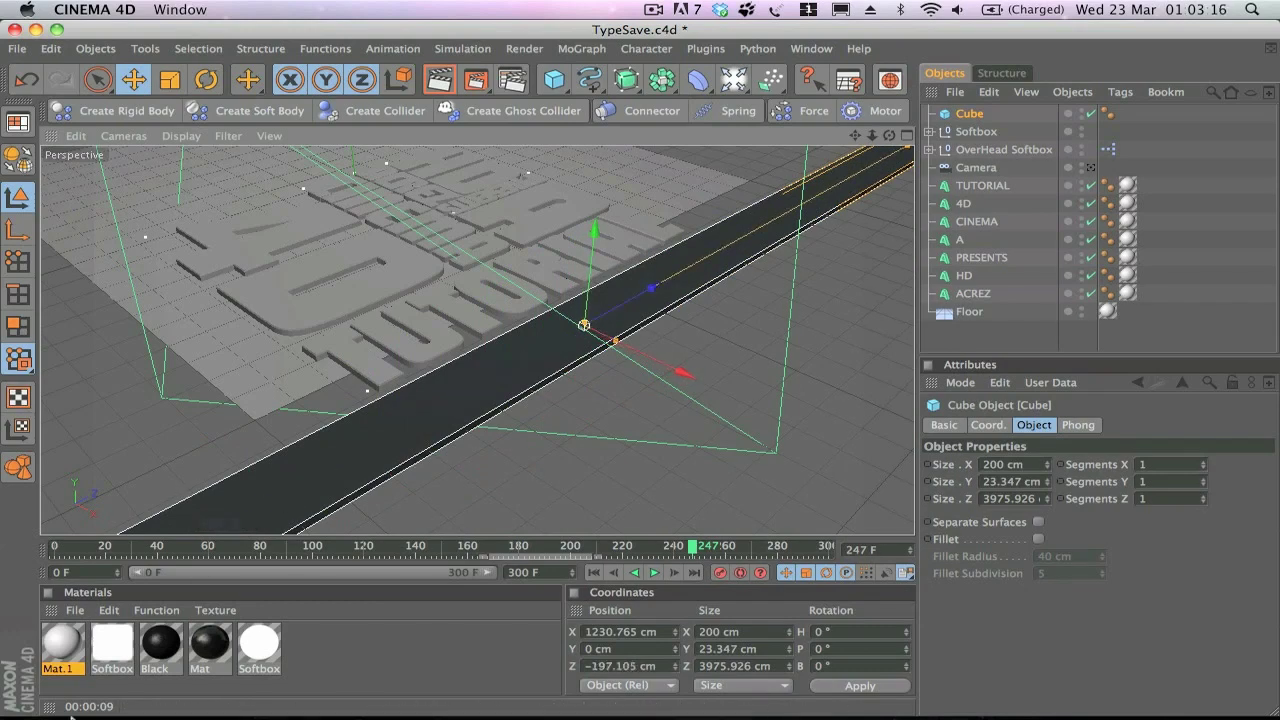
Create a new material and set its Reflection color to red, about R 214, G 0, B 0.
left_click(78, 610)
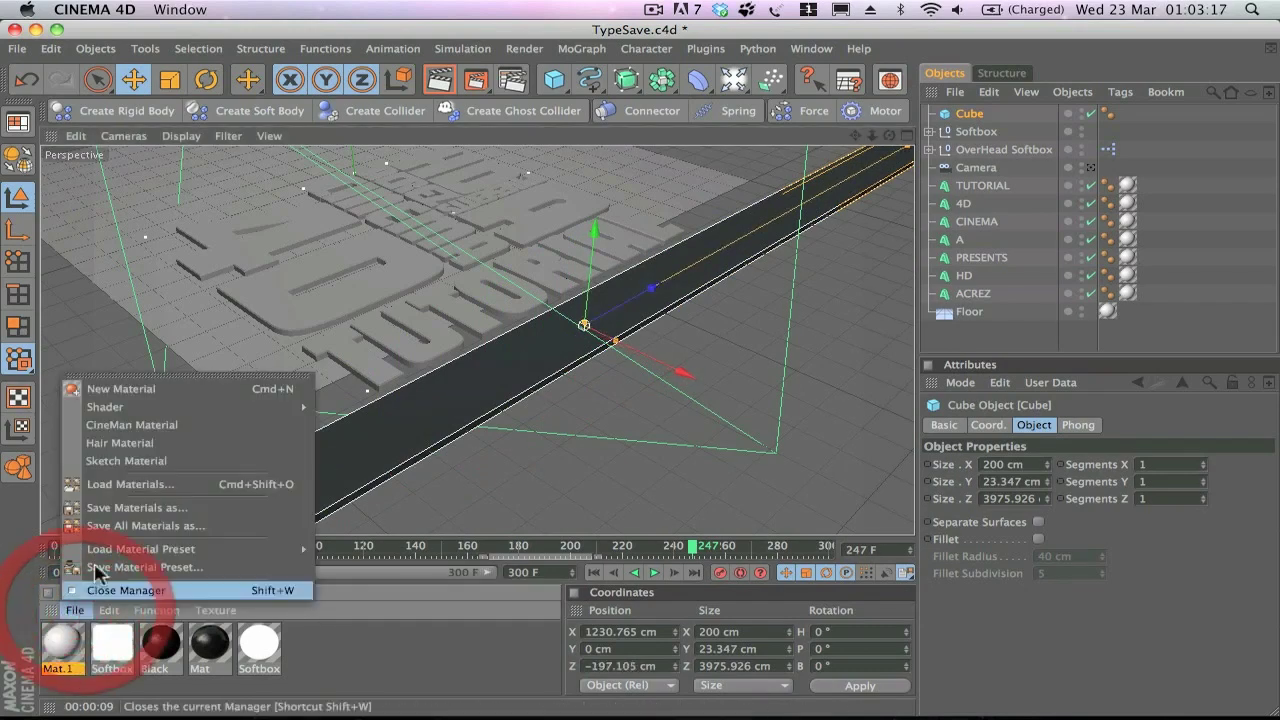
left_click(153, 396)
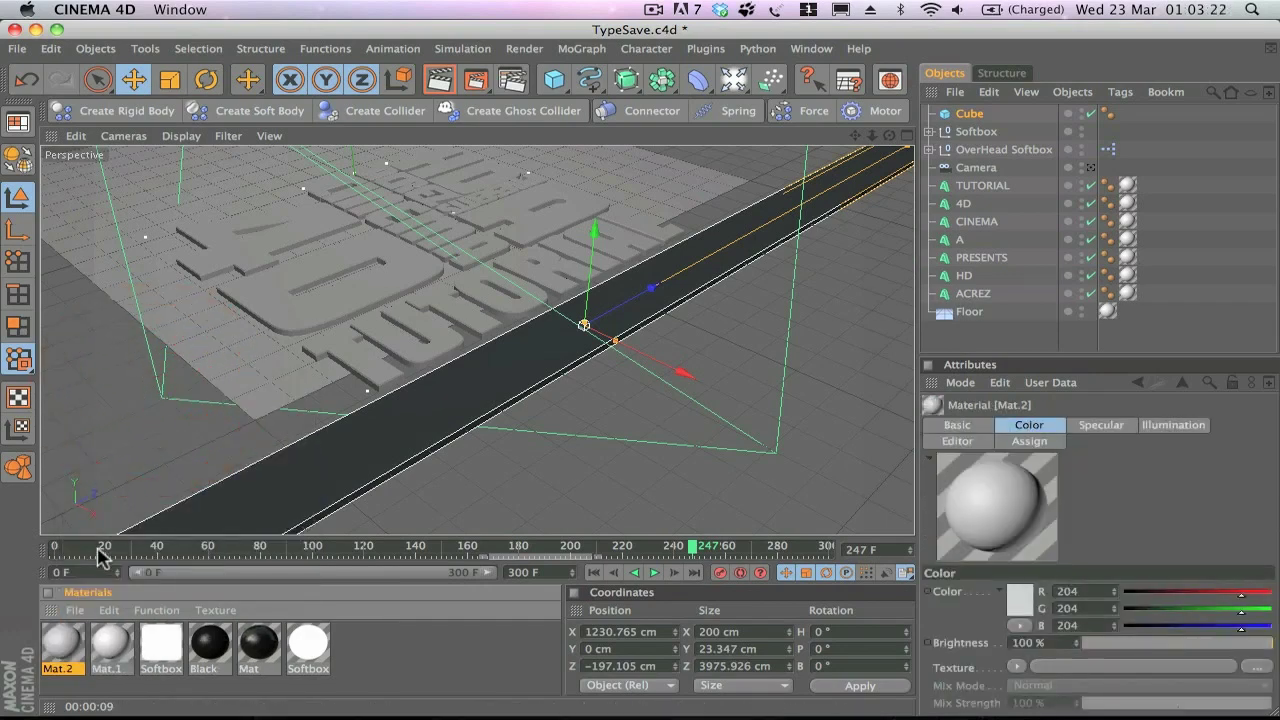
double_click(70, 648)
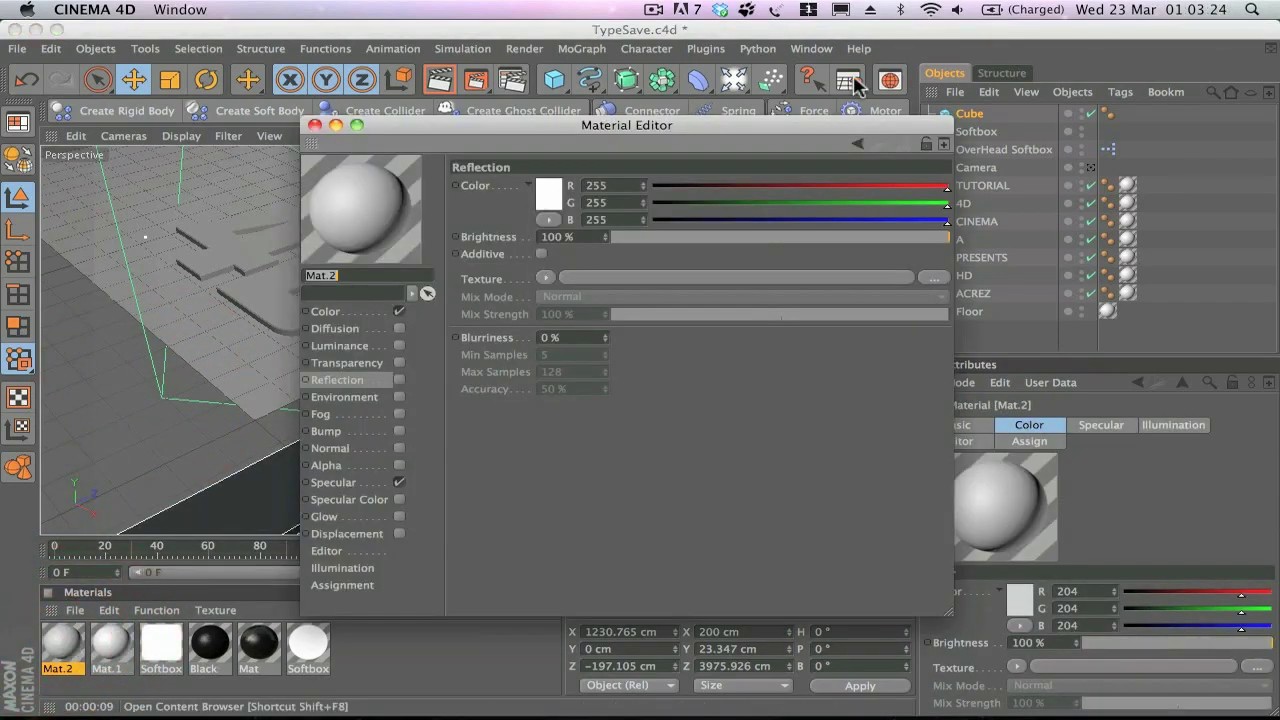
left_click_drag(706, 208, 634, 225)
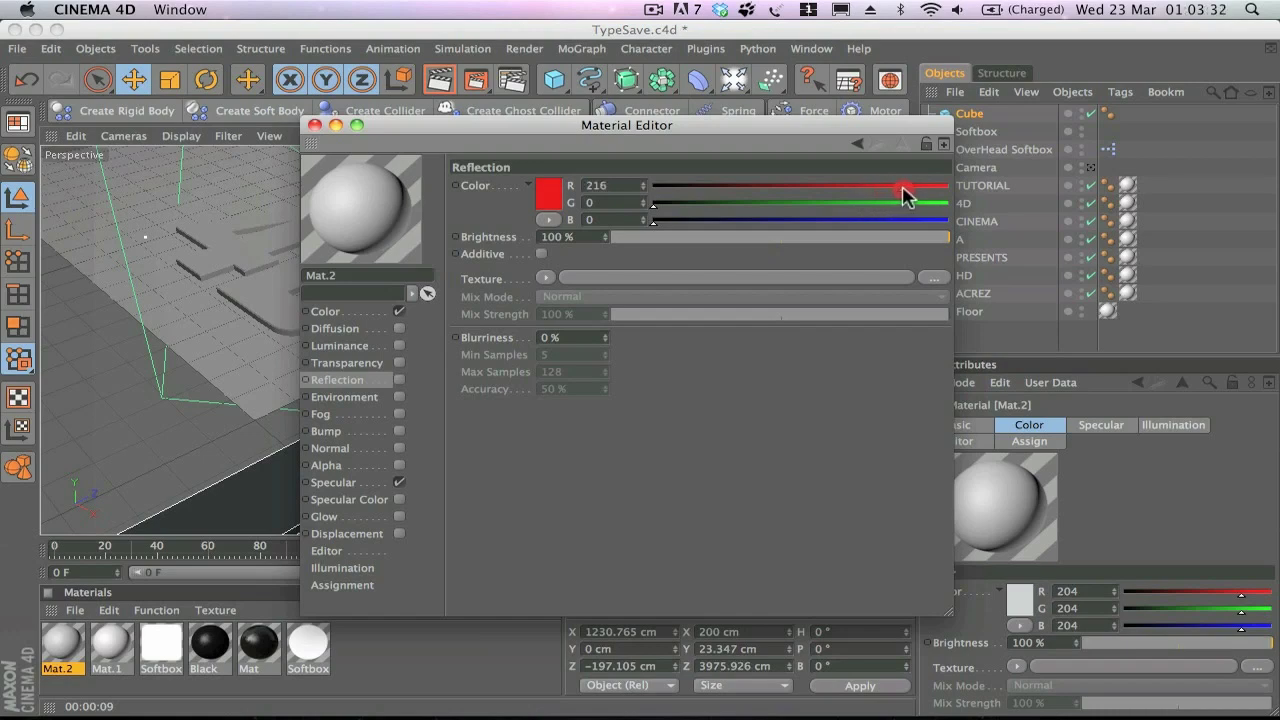
left_click_drag(905, 195, 899, 193)
Set the new material's Color channel to red with R 204, G 0, B 0, and bring up its Reflection channel.
left_click(360, 312)
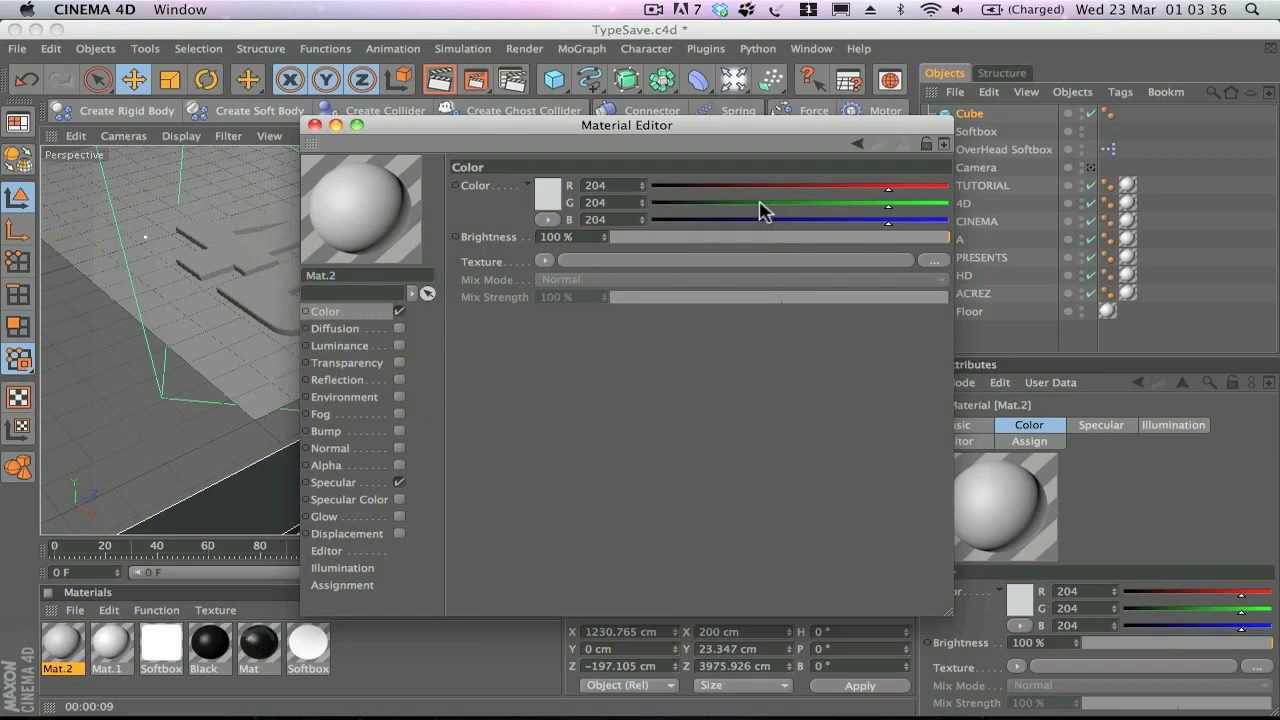
left_click_drag(766, 205, 638, 210)
left_click(648, 219)
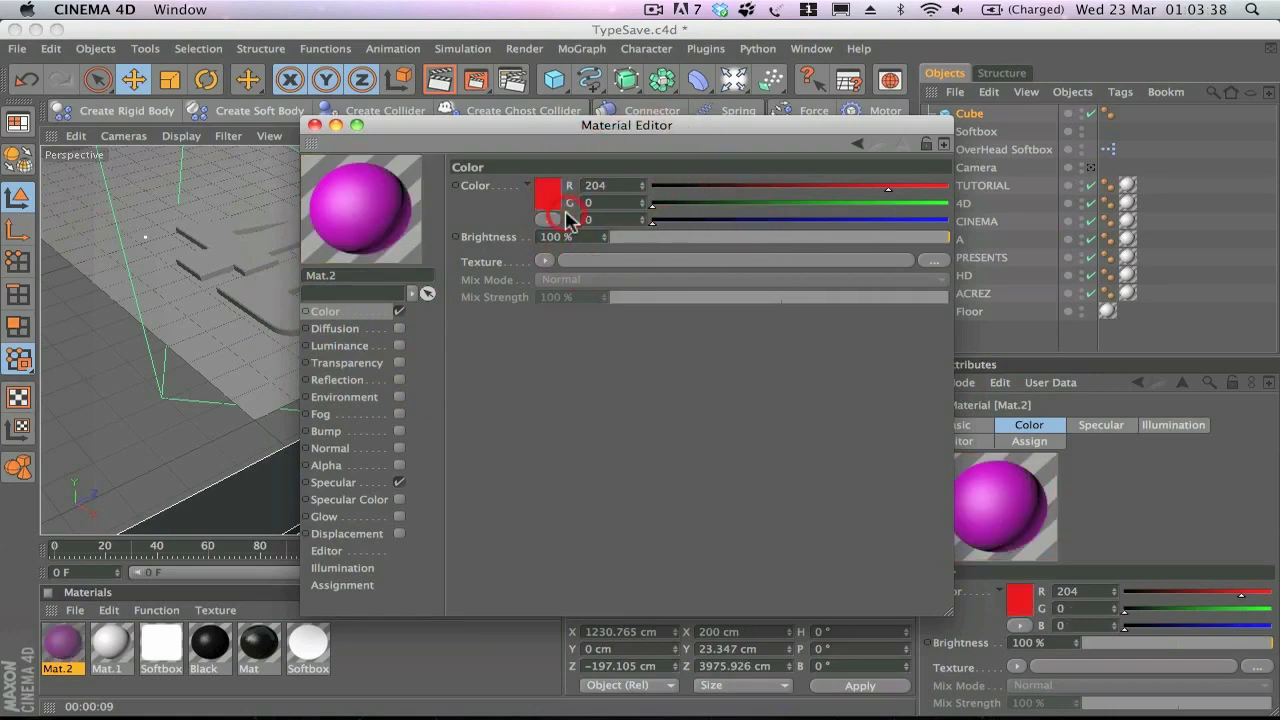
left_click(399, 381)
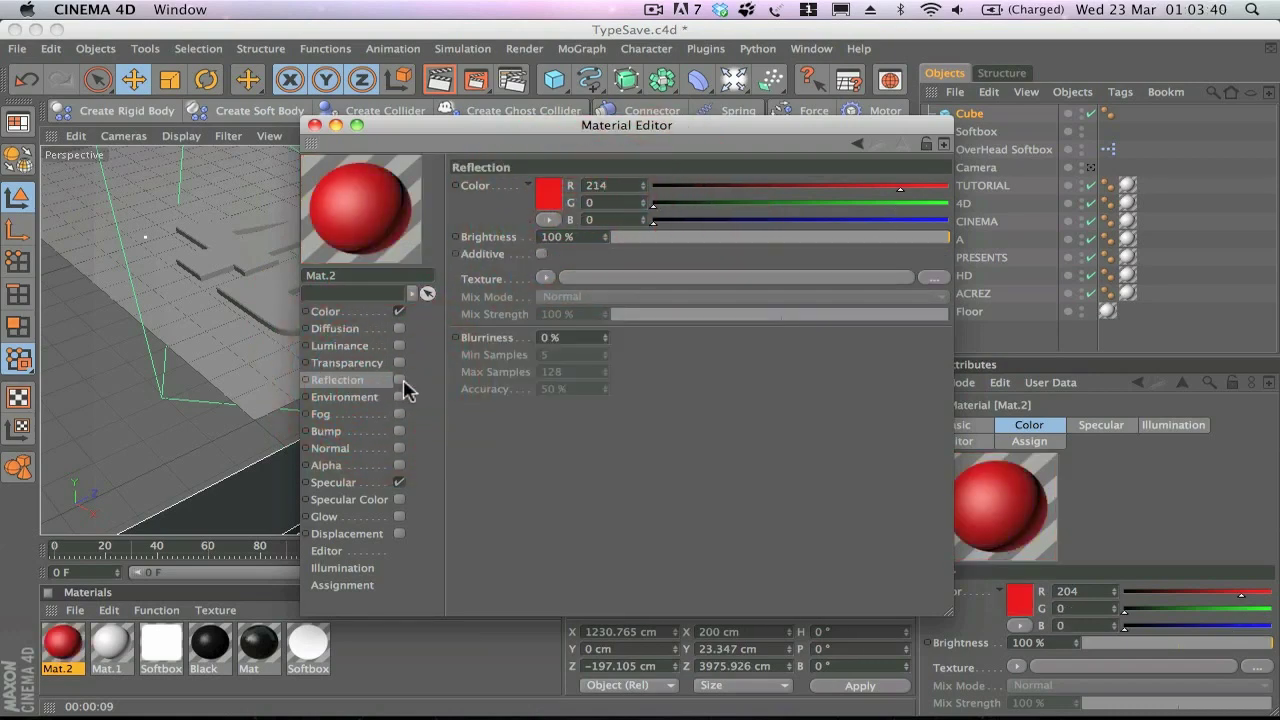
Give the red material's reflection a Fresnel texture with 2% brightness and 4% mix strength, and apply the material to the Cube strip.
left_click(545, 279)
left_click(590, 473)
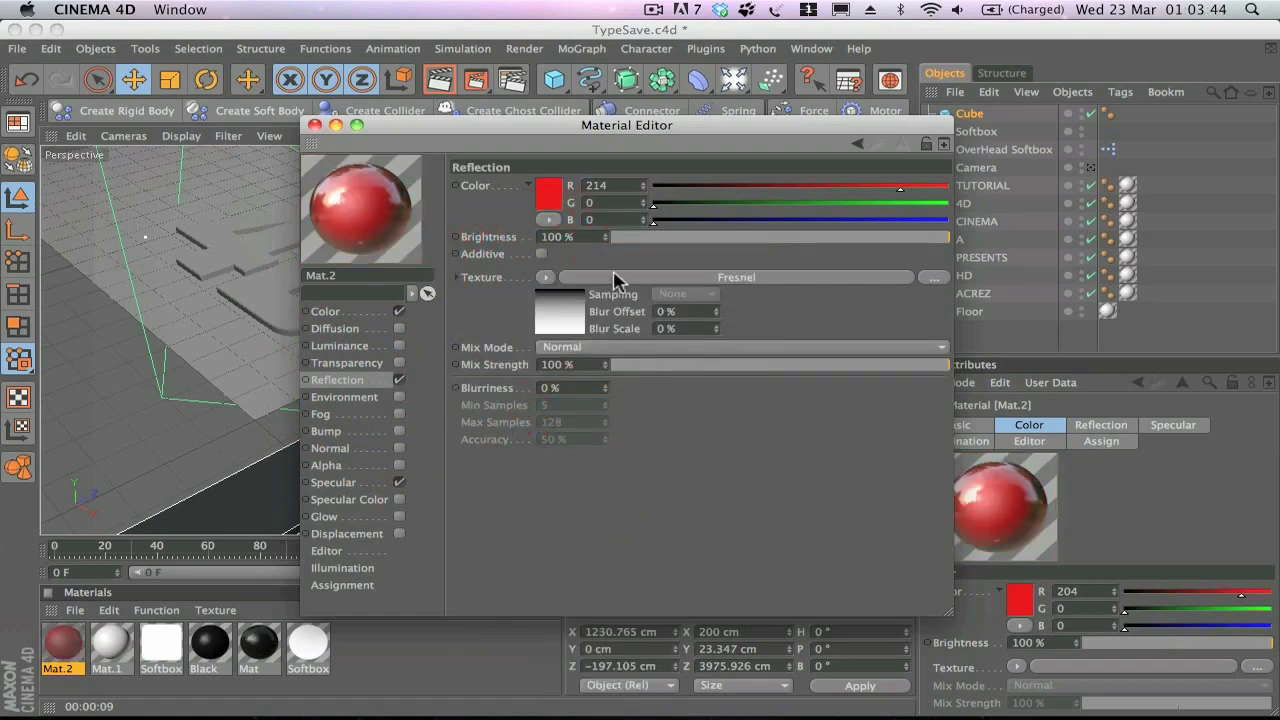
left_click(617, 237)
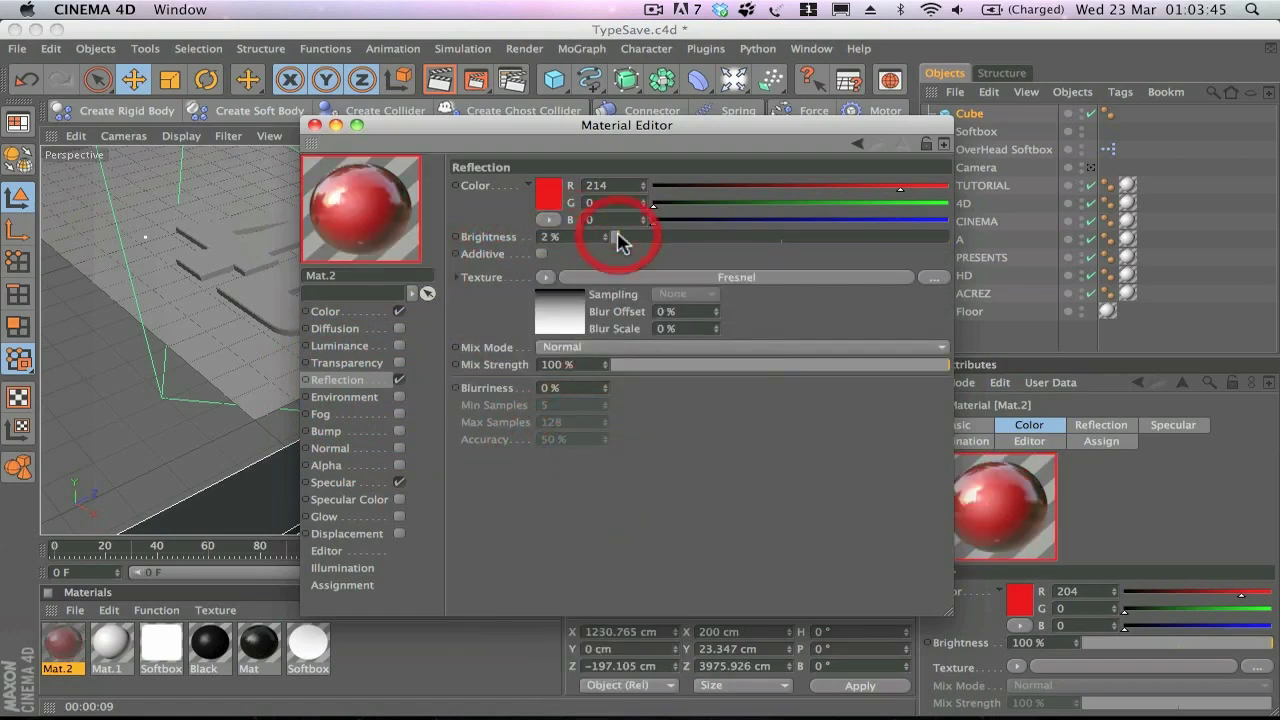
left_click(624, 365)
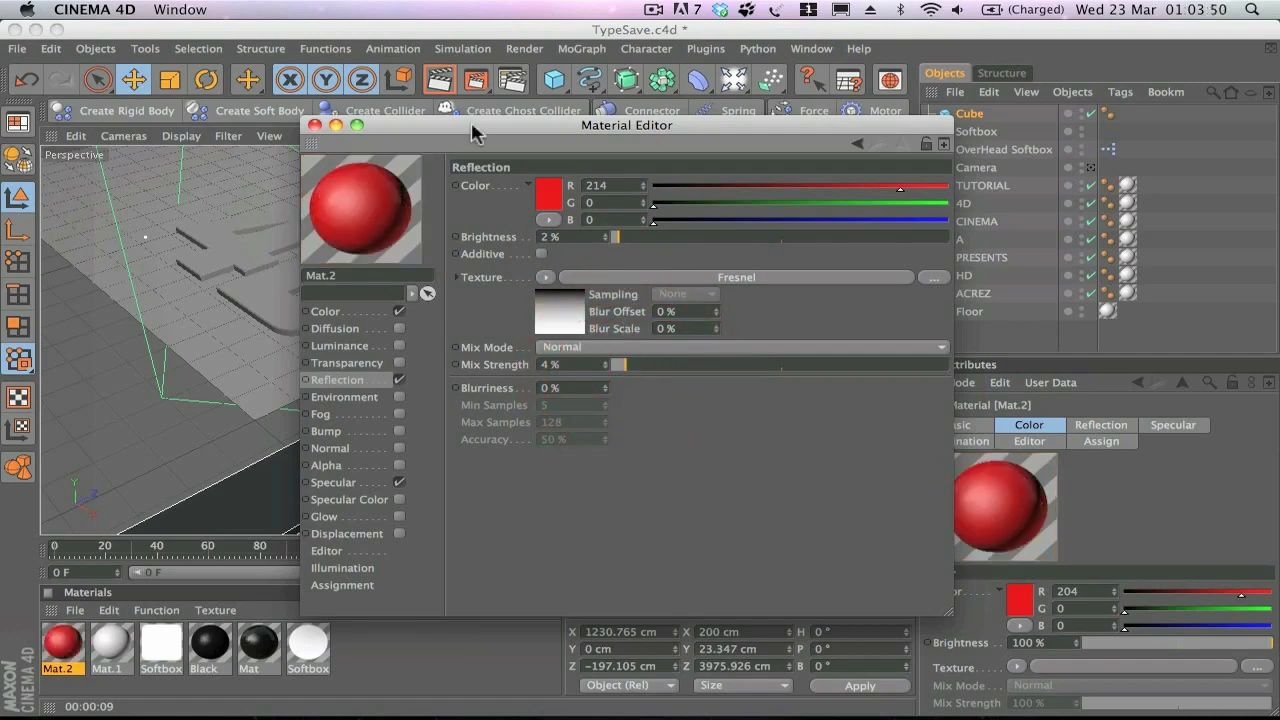
left_click(315, 125)
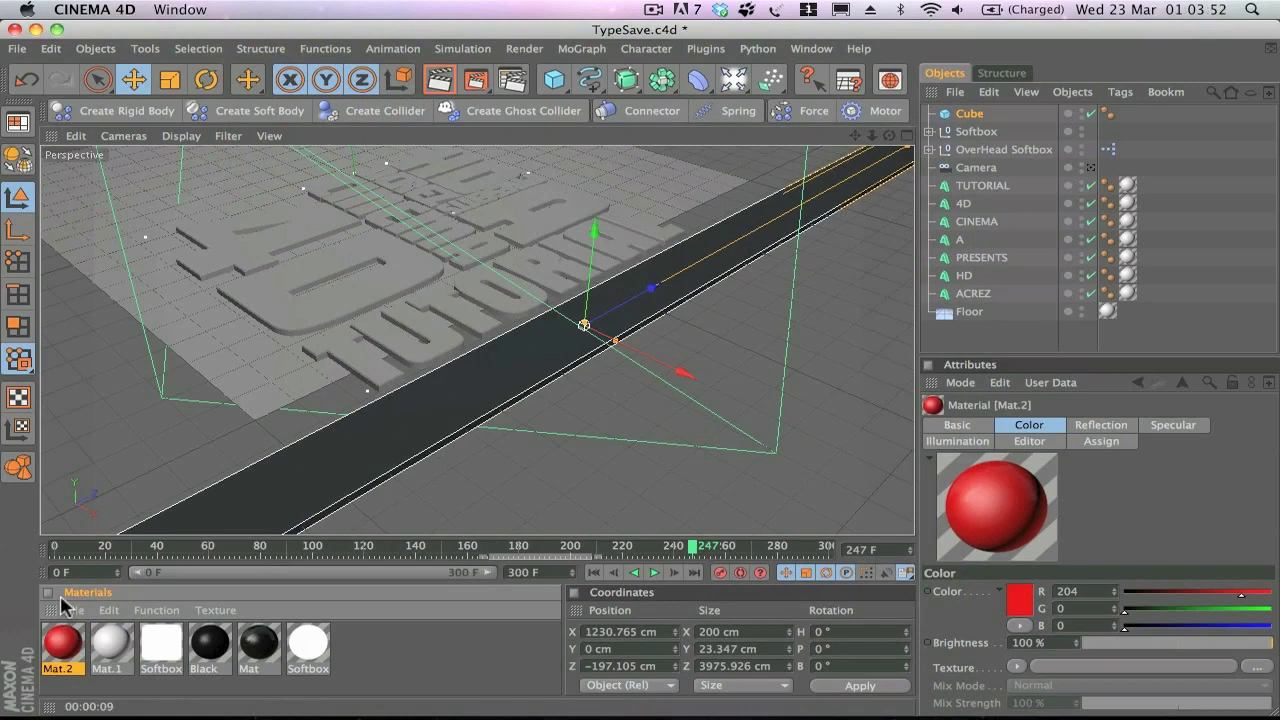
left_click_drag(62, 640, 438, 408)
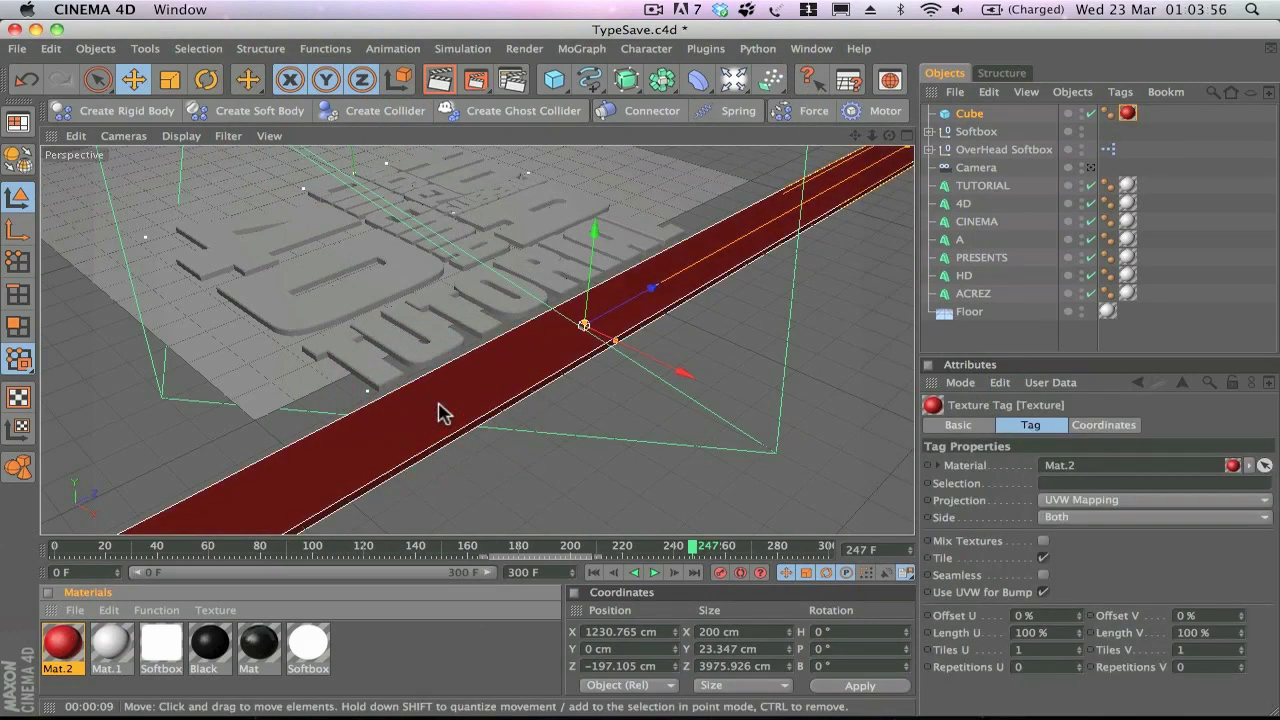
Duplicate the TUTORIAL text, reduce the copy's height to 203 cm and place it on the red strip at about X 1301 cm.
left_click(983, 190)
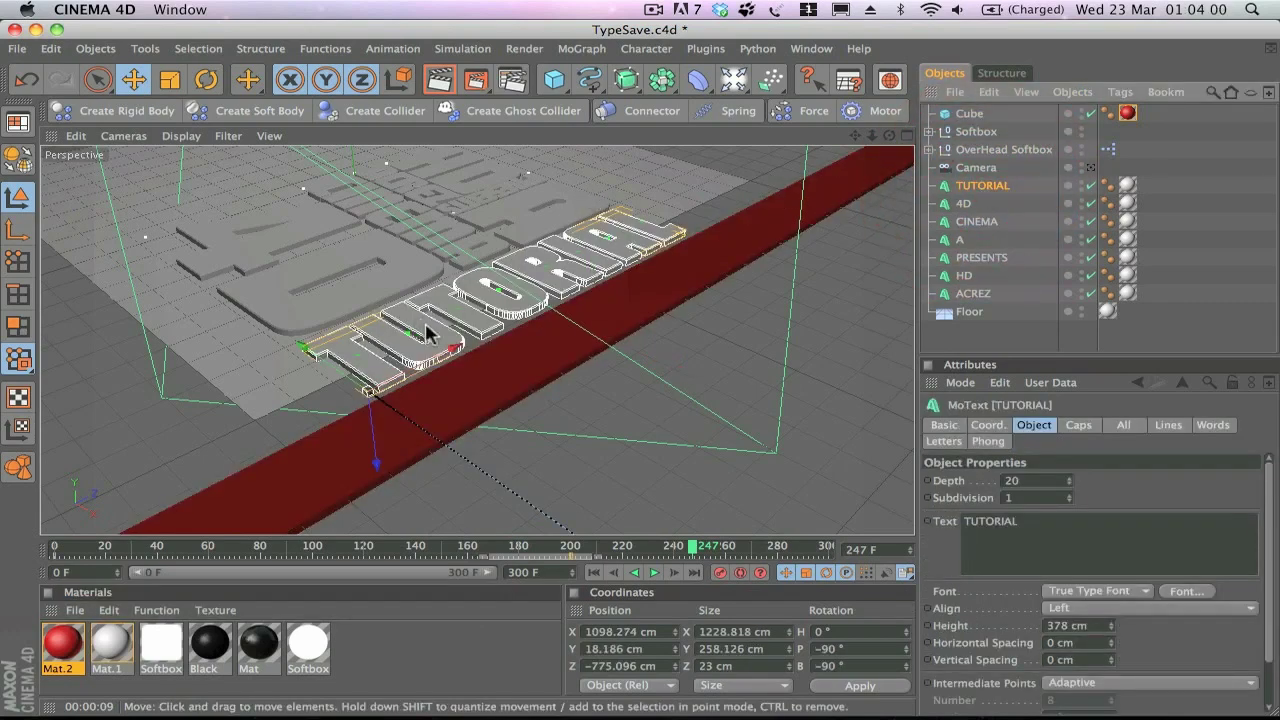
key("super")
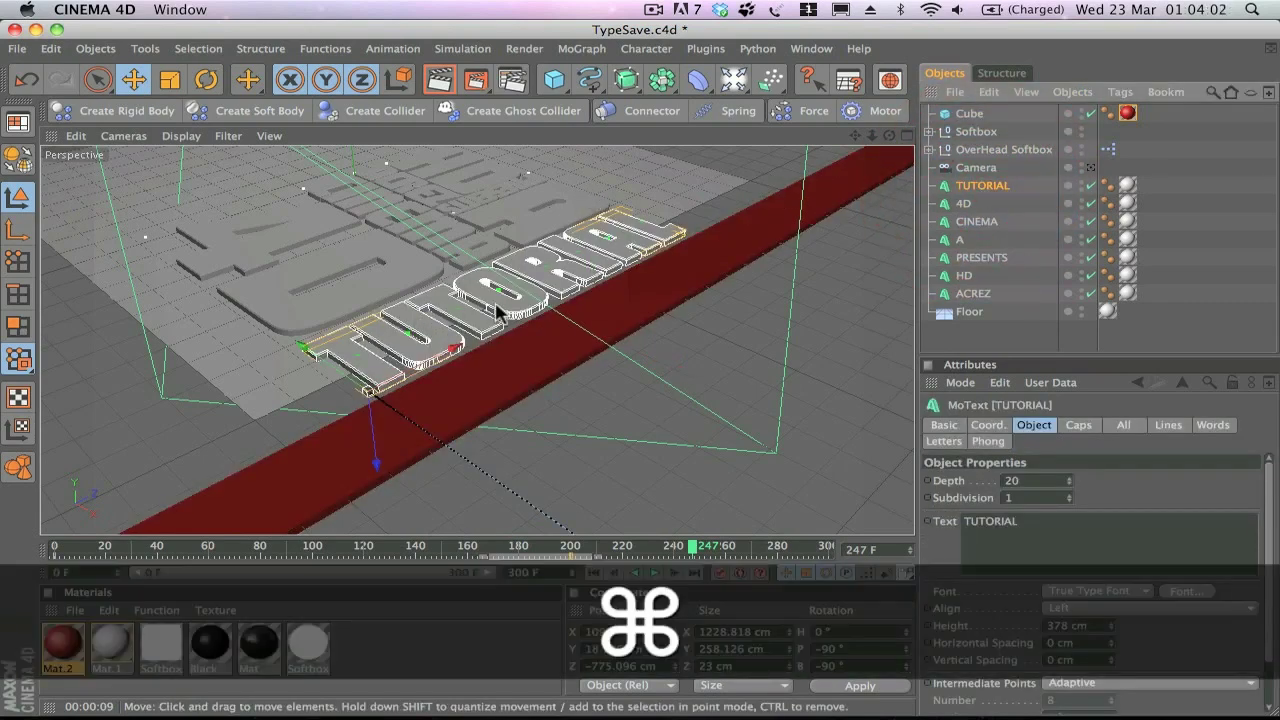
key("super+v")
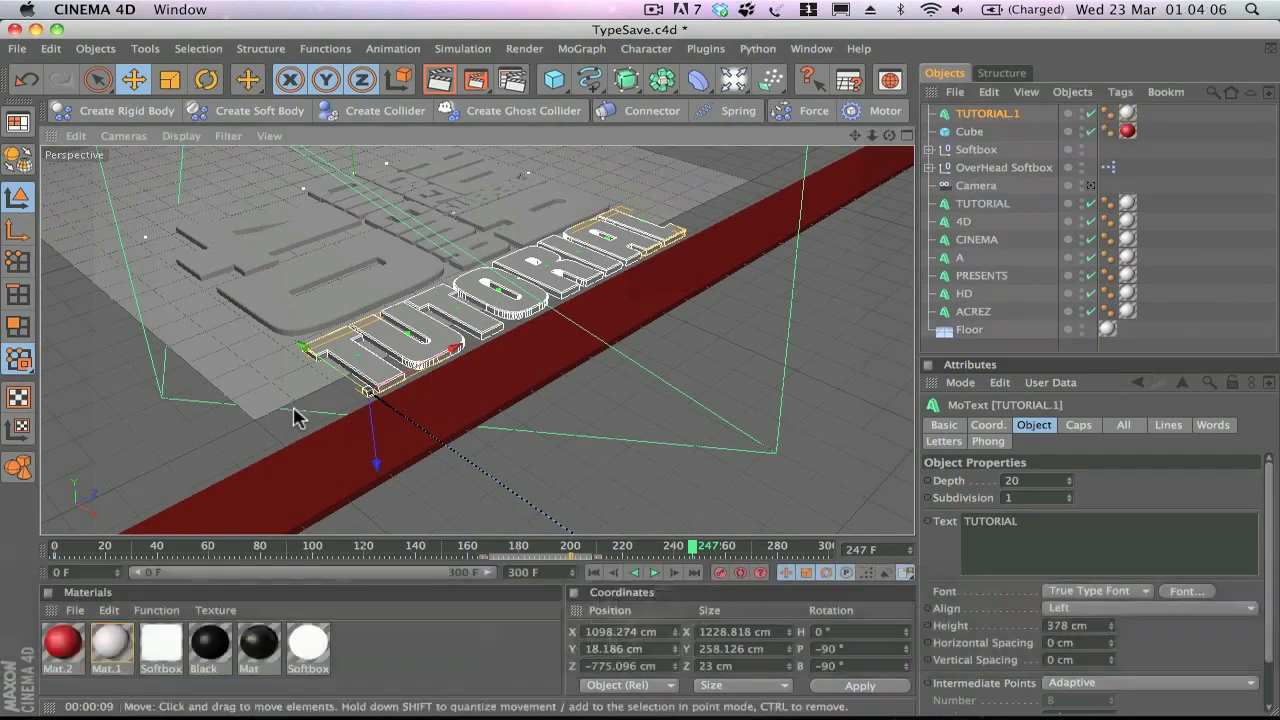
left_click_drag(322, 359, 402, 411)
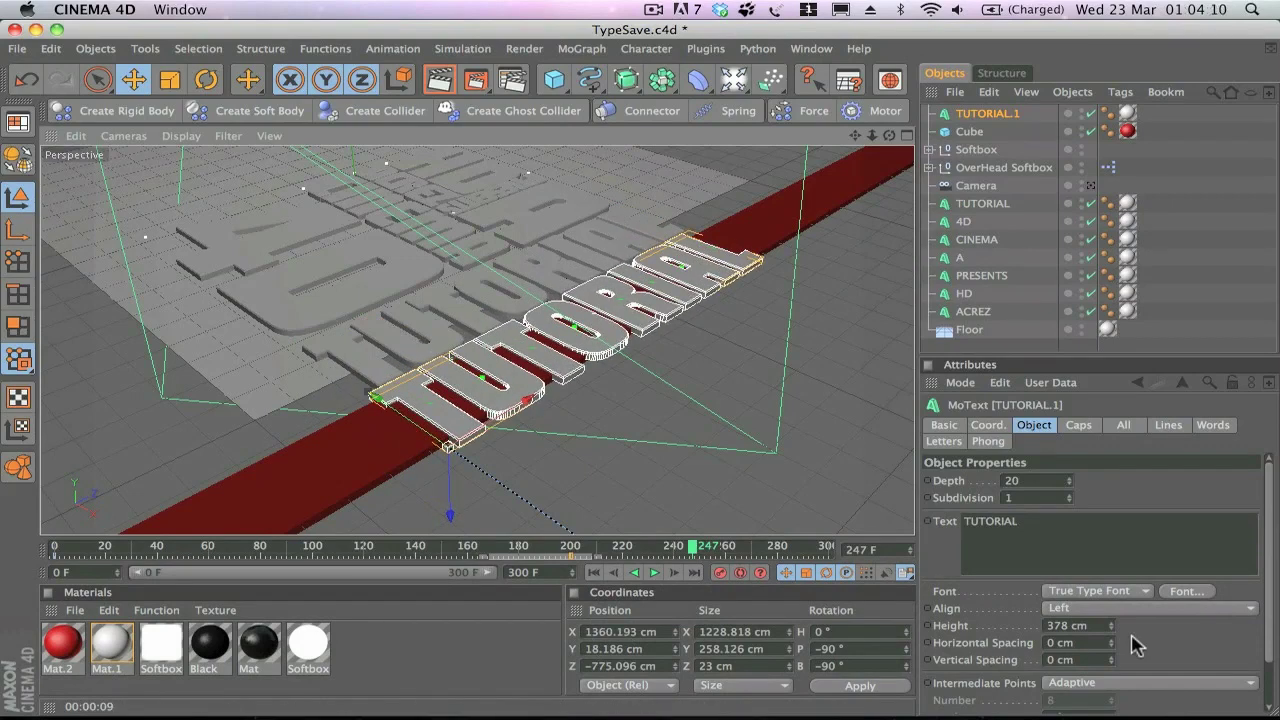
mouse_move(1110, 627)
left_mouse_down()
mouse_move(1103, 680)
mouse_move(1111, 628)
left_mouse_up()
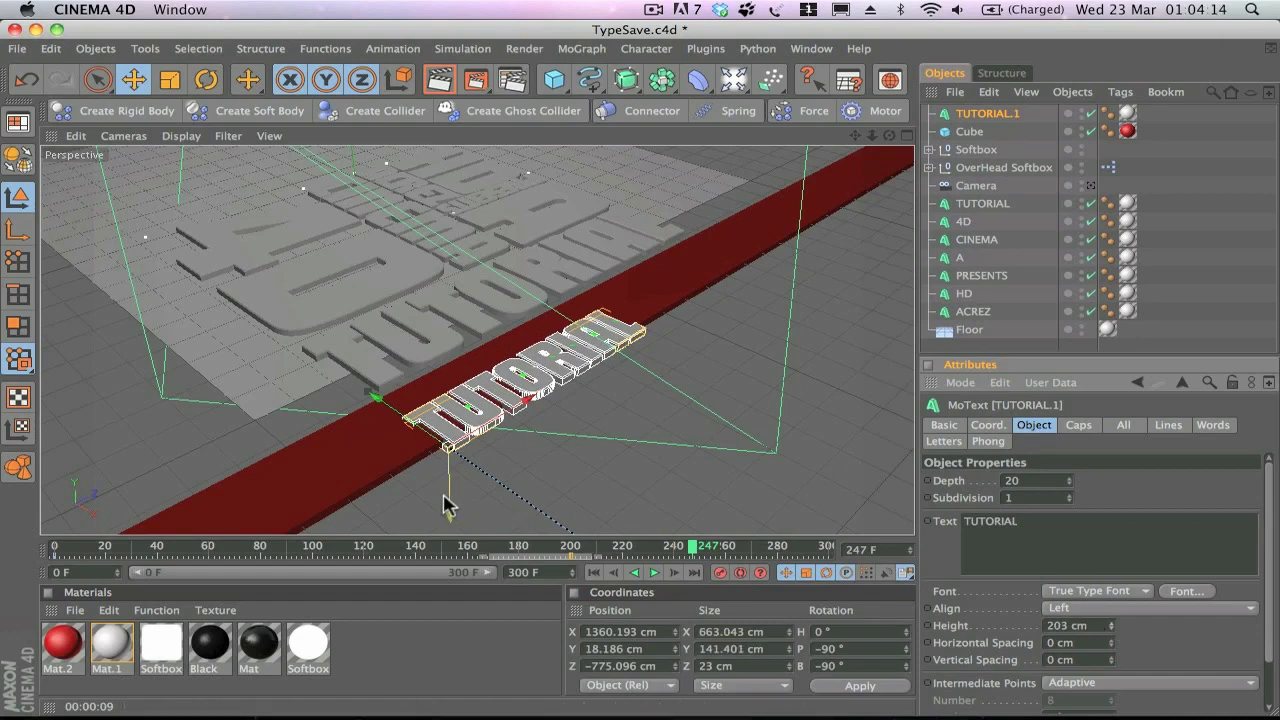
left_click_drag(408, 428, 390, 414)
Change the duplicated text's font to Steel Tongs Regular.
left_click(1199, 594)
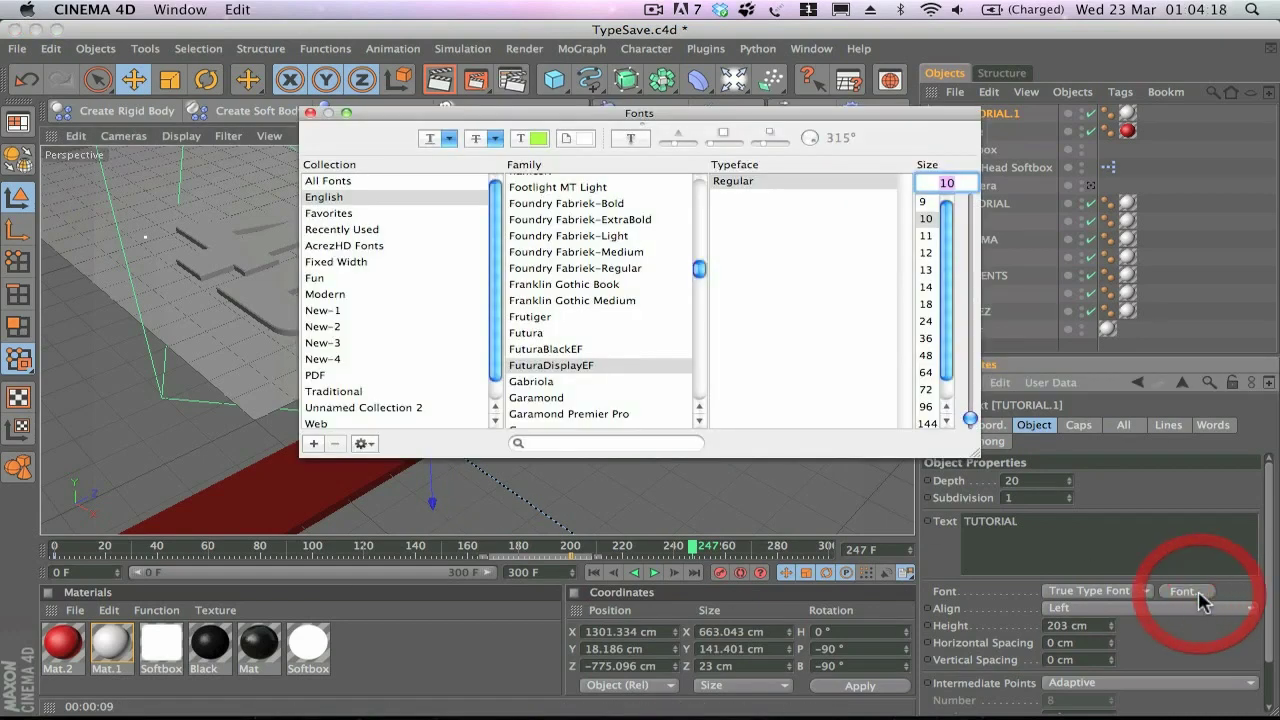
left_click(540, 285)
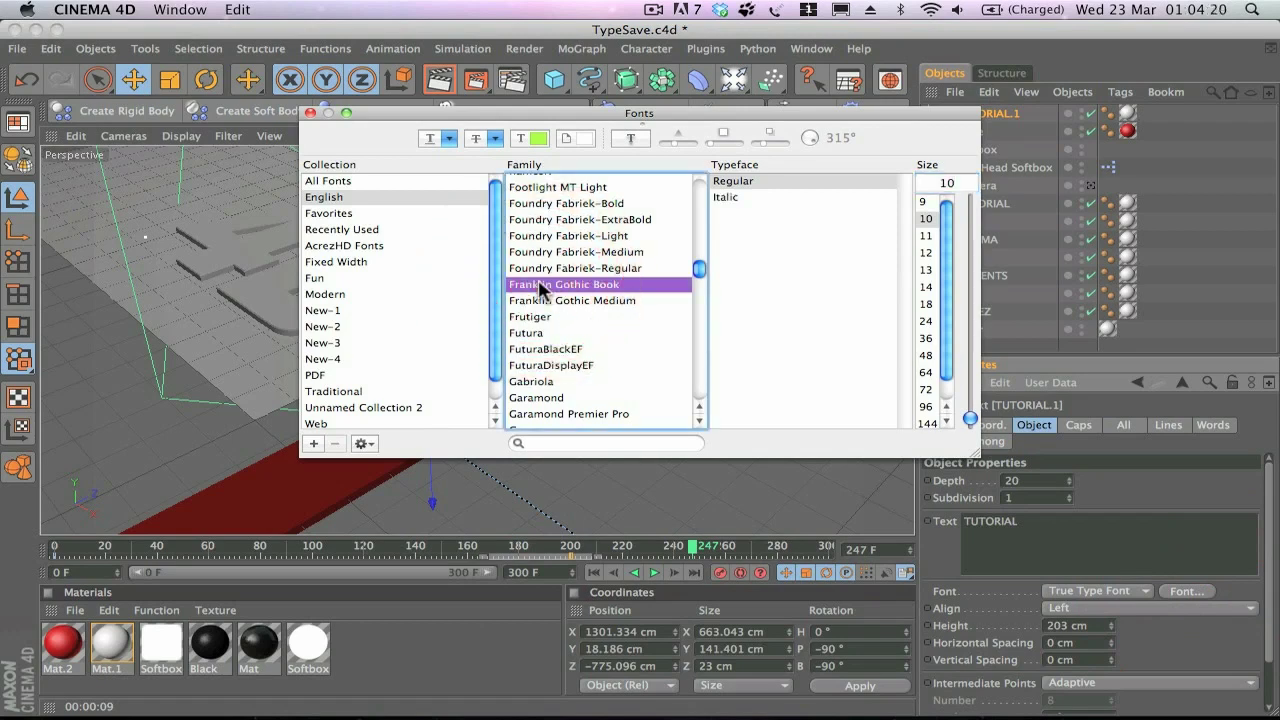
type("ste")
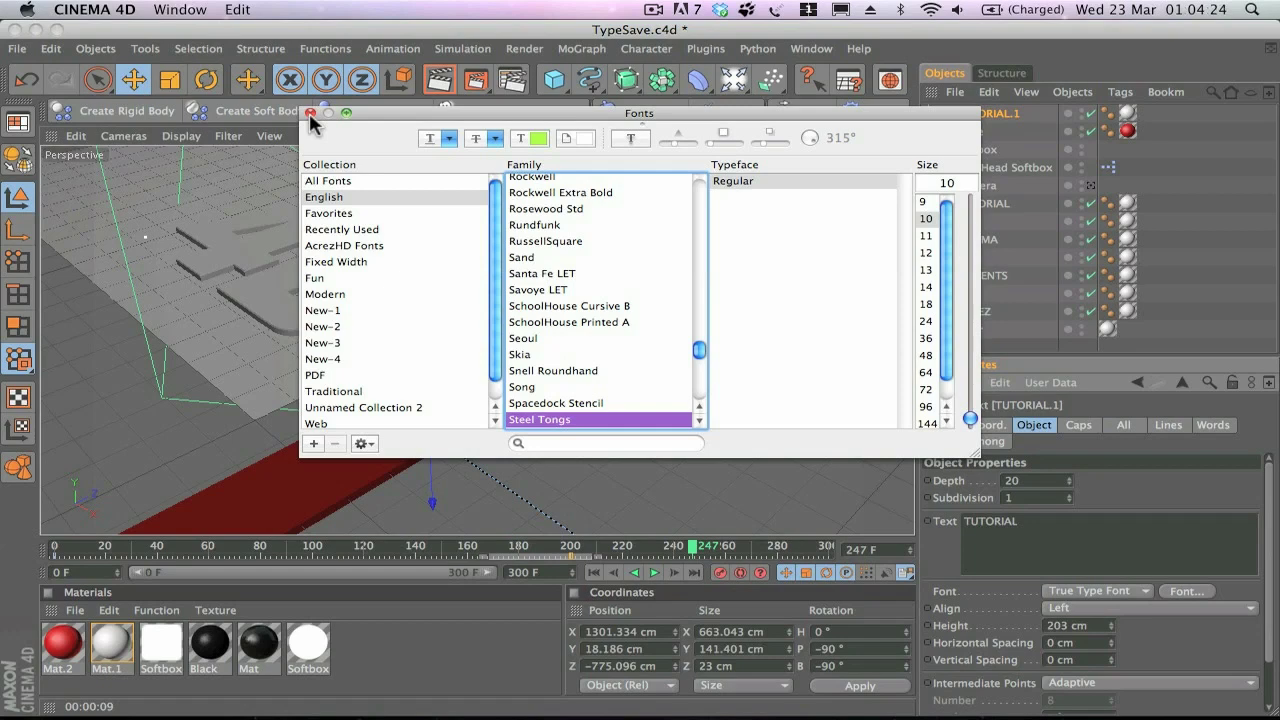
left_click(310, 116)
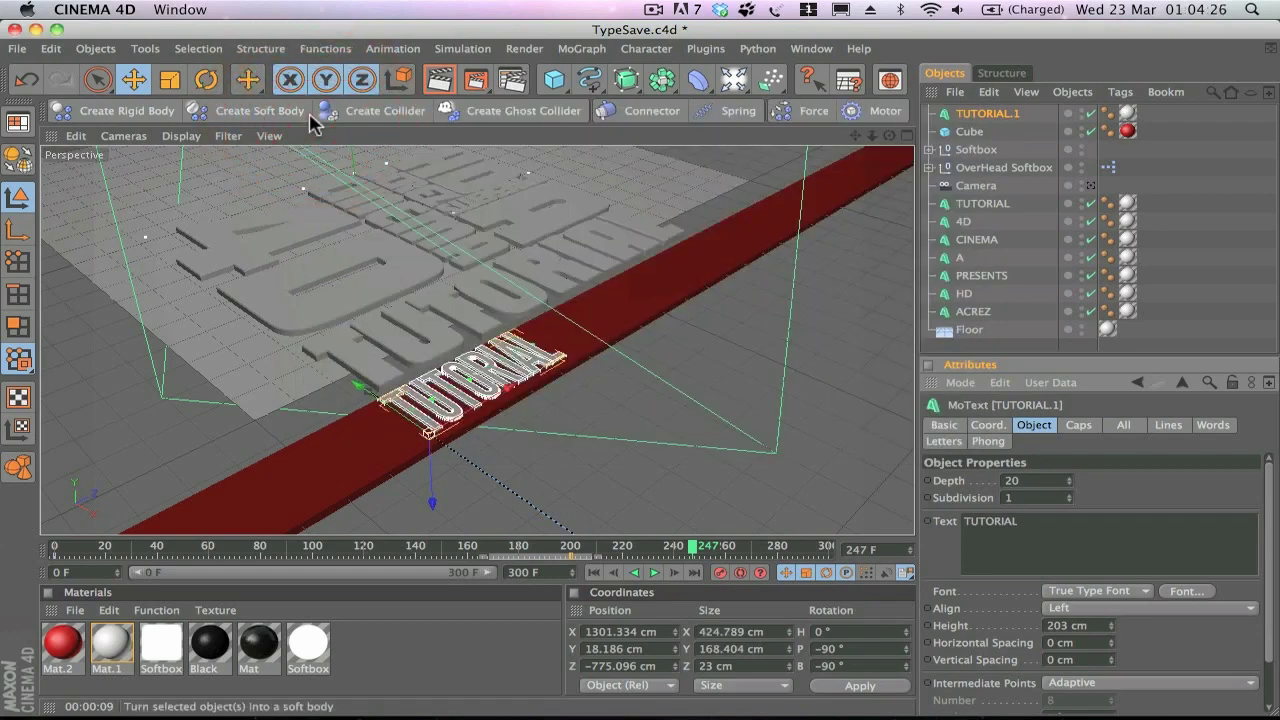
left_click(1060, 522)
key("super+a")
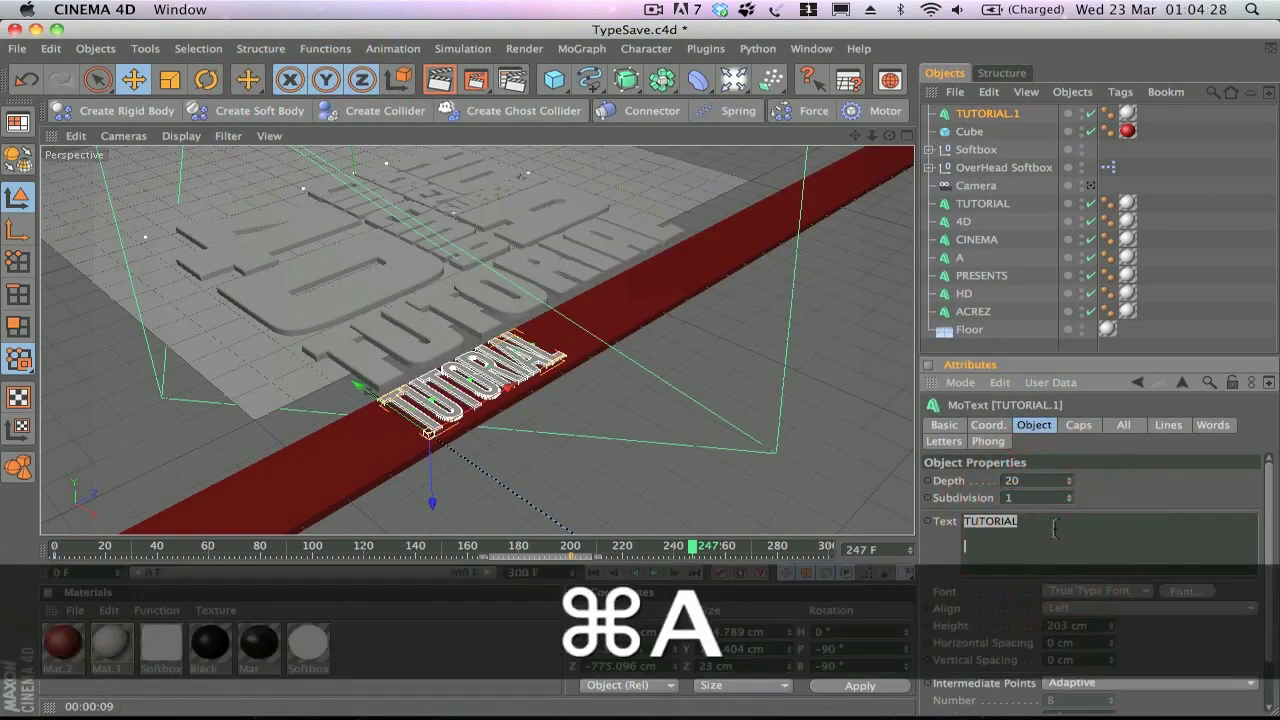
type("HTTP")
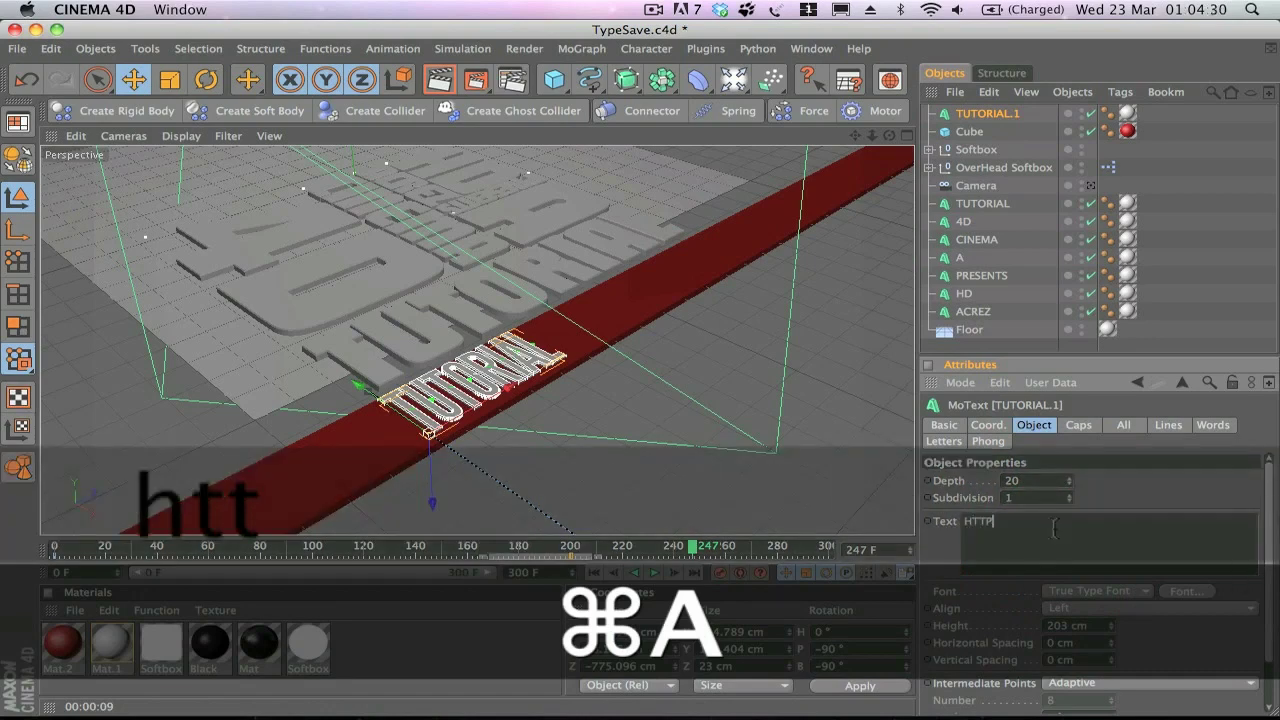
type("://")
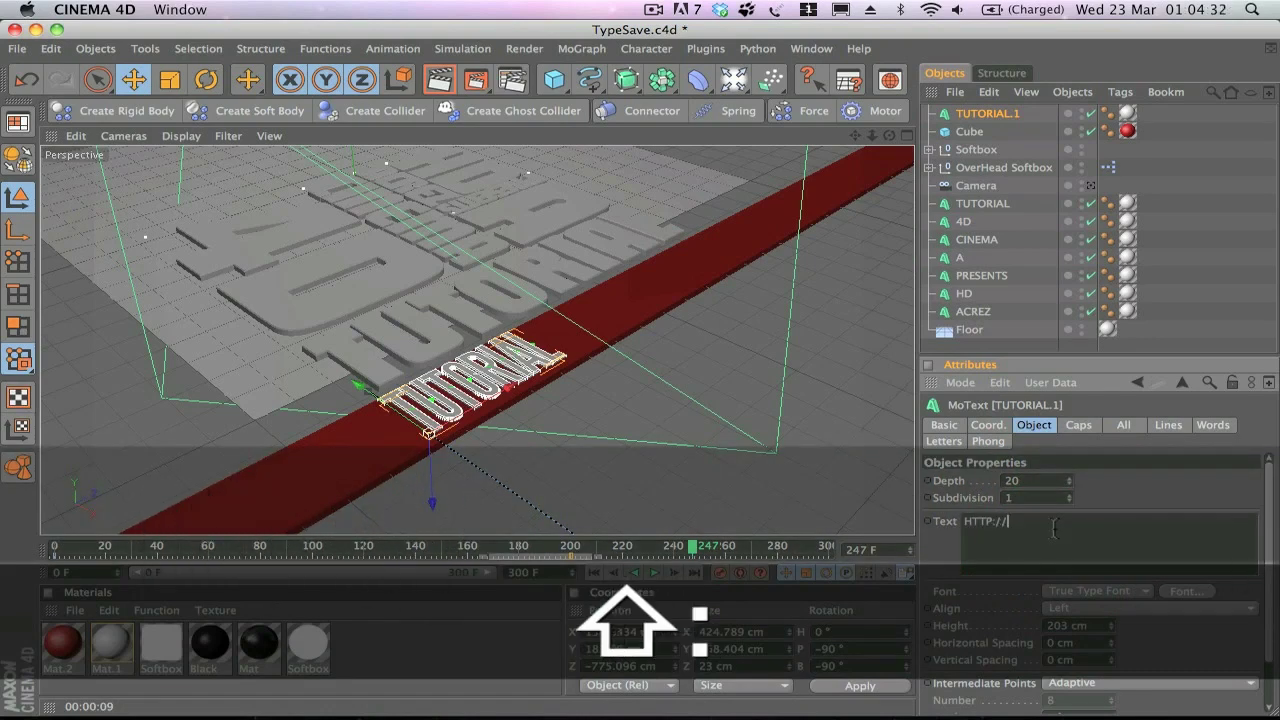
type("YOUTUBE")
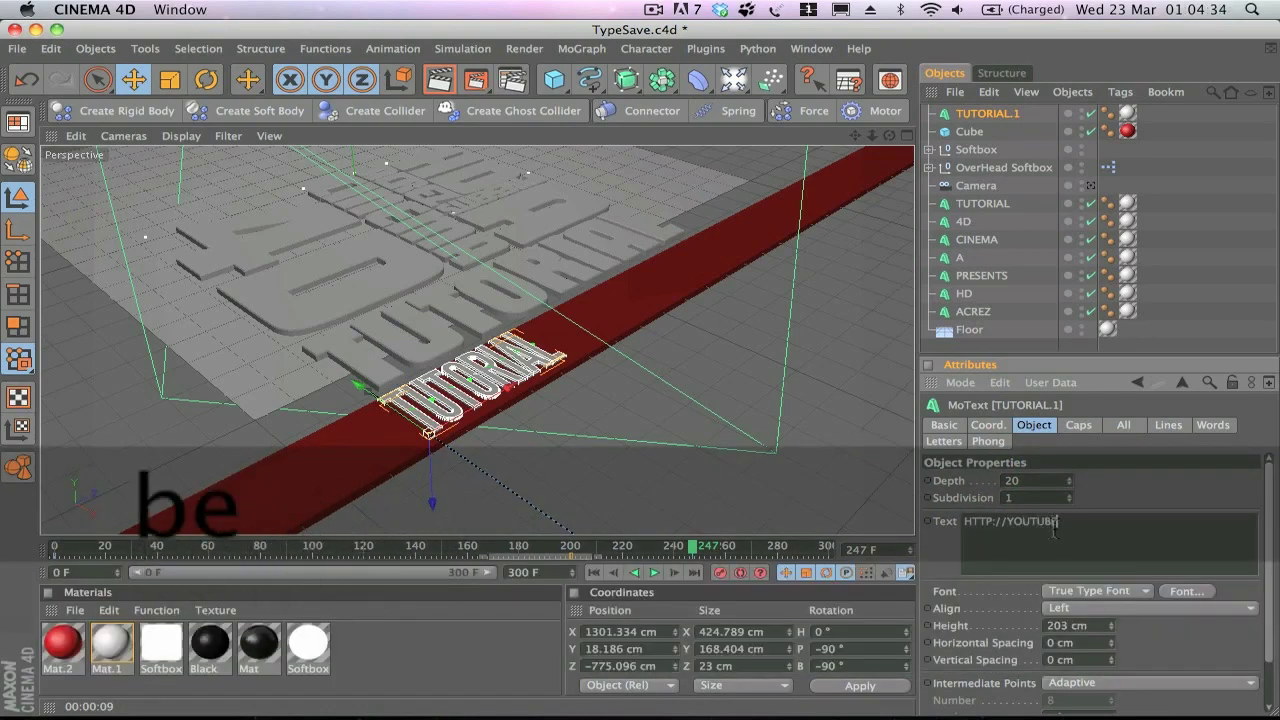
type(".COM/AC")
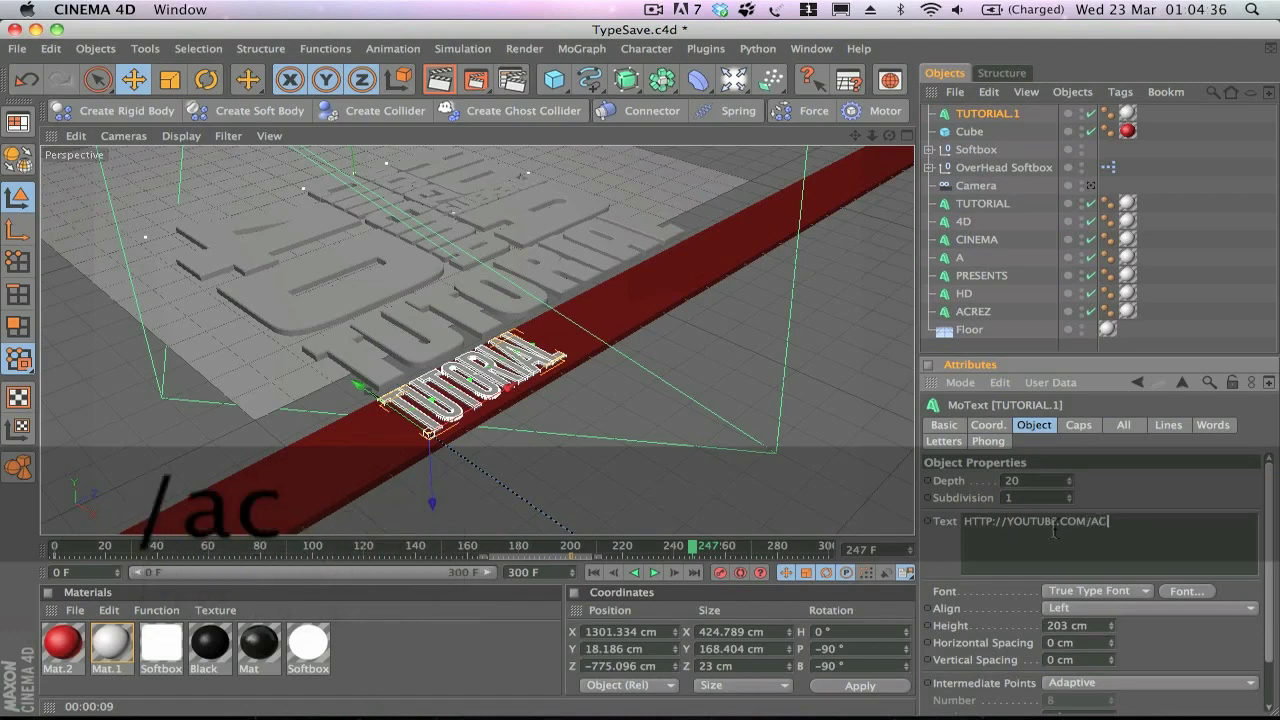
type("REZHD")
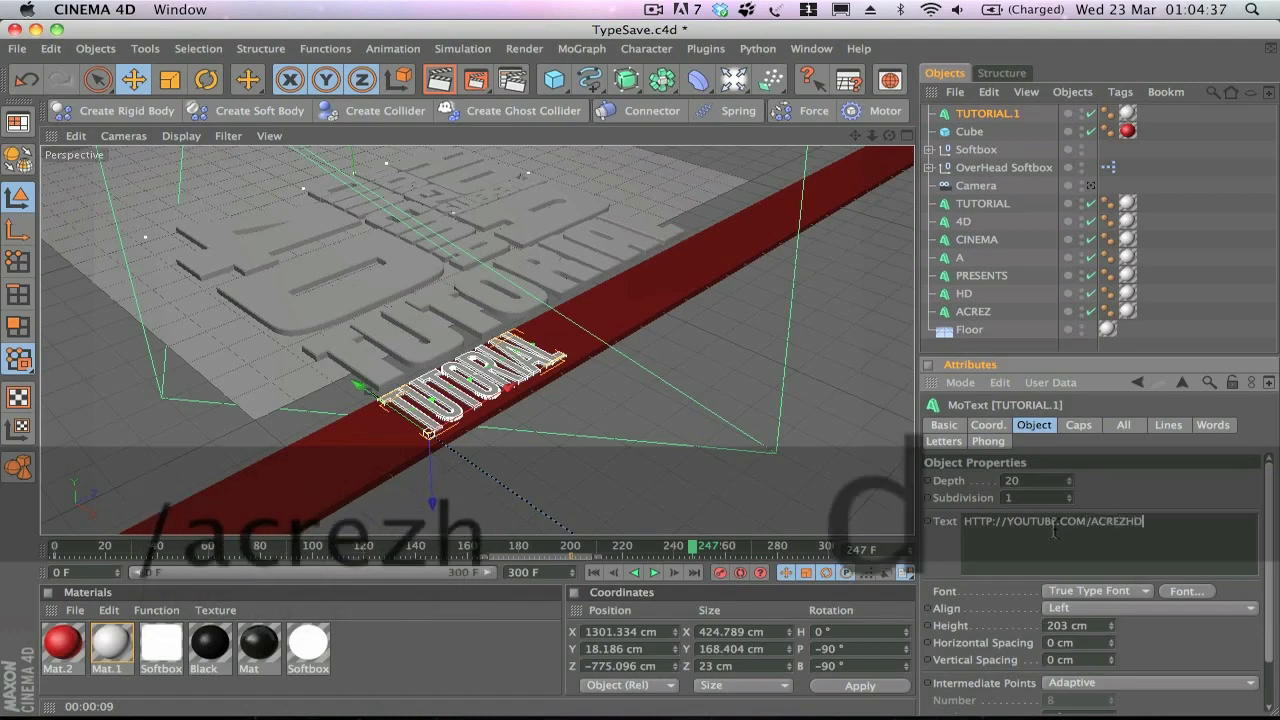
left_click(1152, 488)
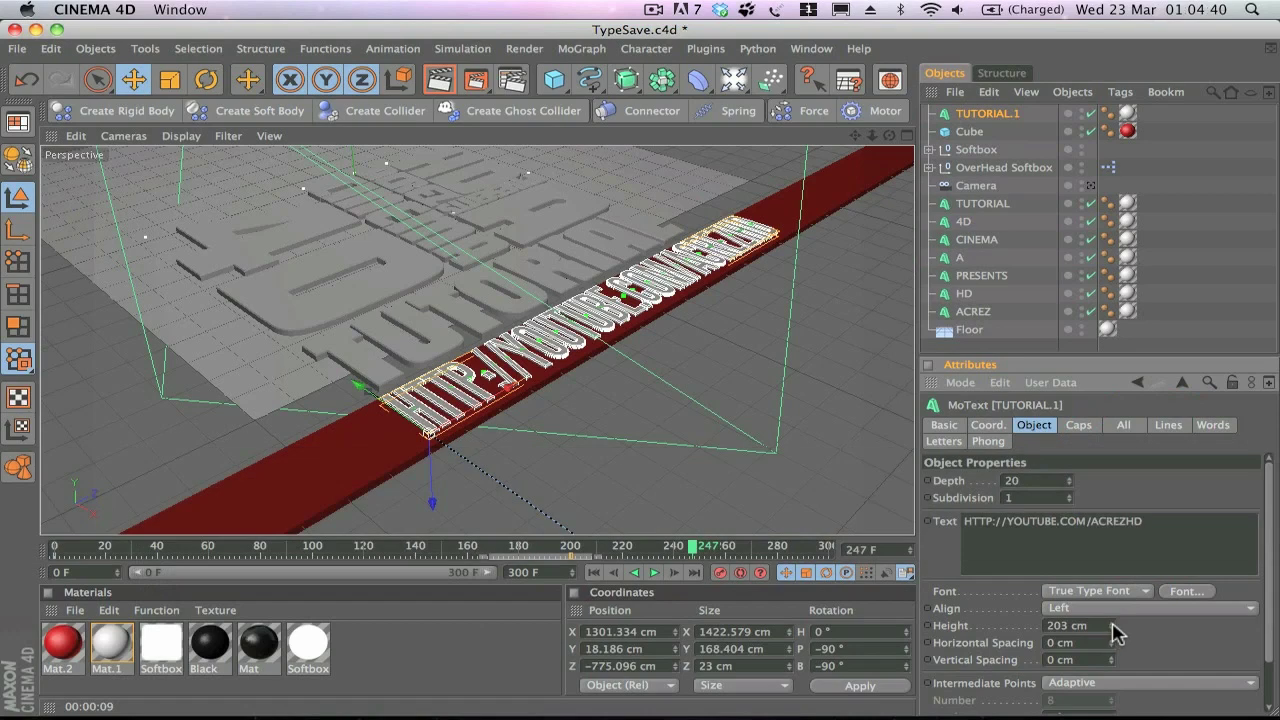
Set the web address text's height to 177 cm, lower it to about Y 13 cm and reapply Mat.1 to it.
left_click_drag(1113, 628, 1113, 652)
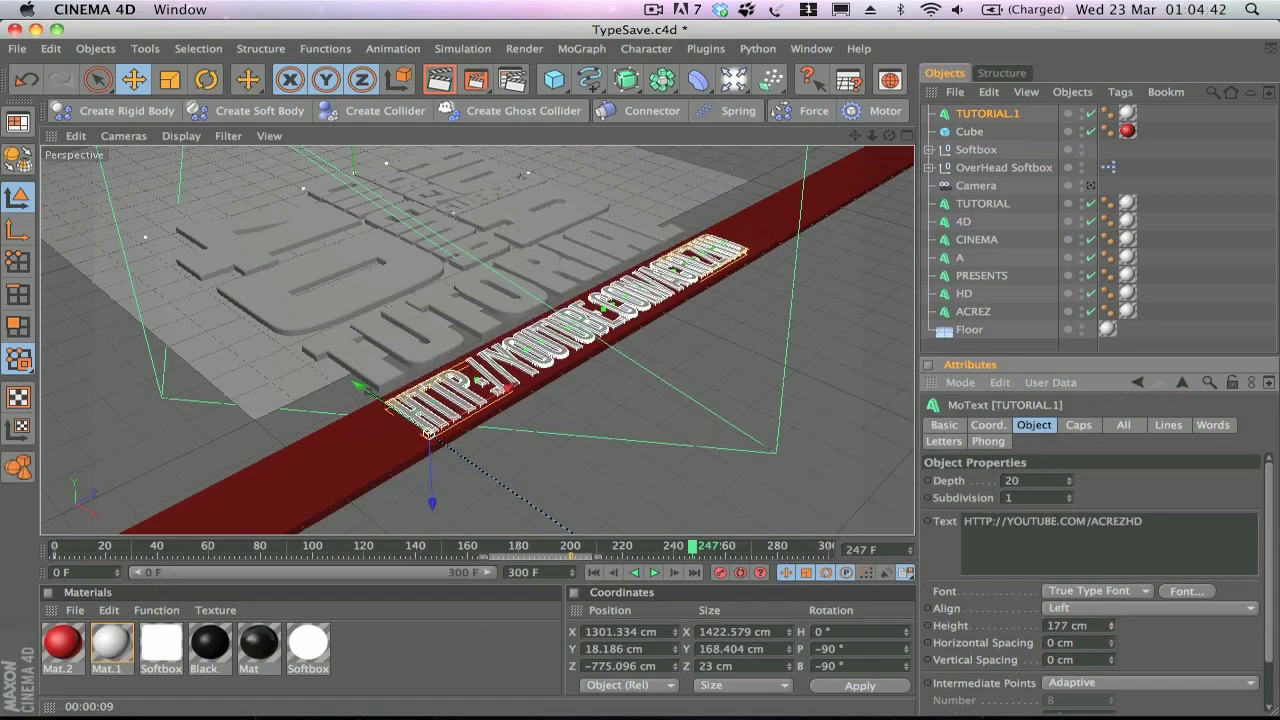
left_click_drag(431, 468, 428, 475)
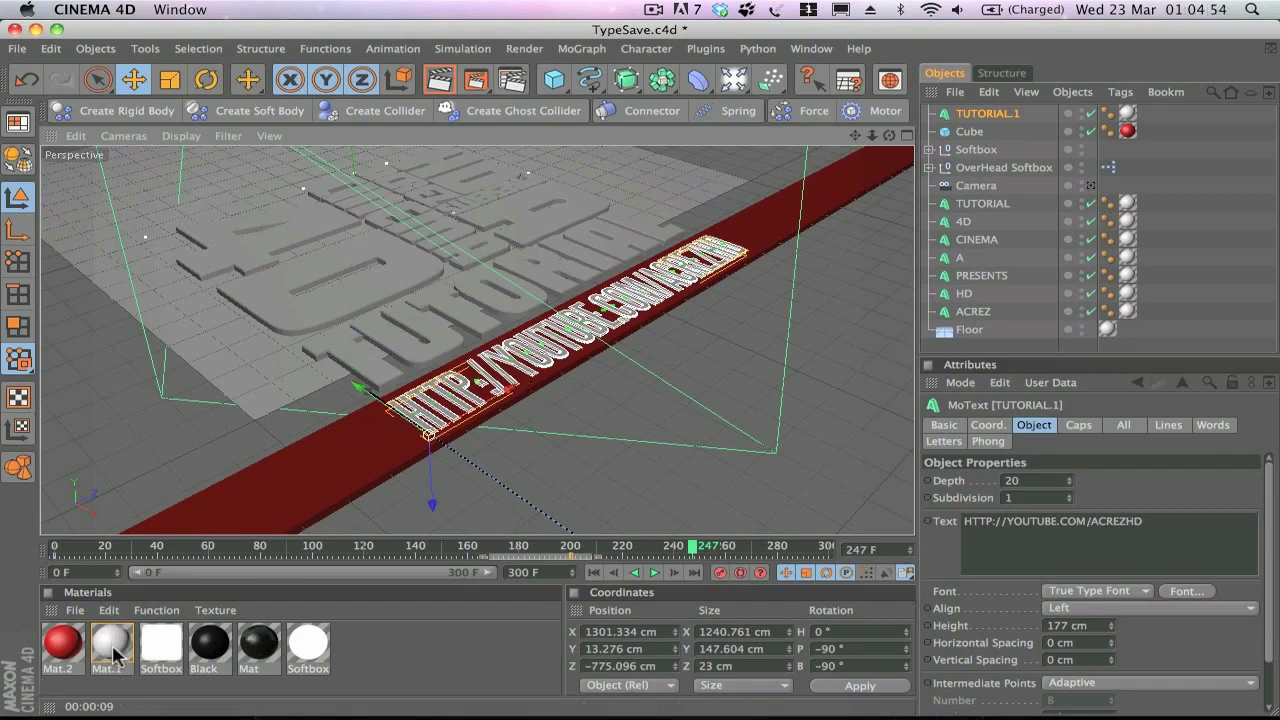
left_click_drag(113, 655, 1126, 118)
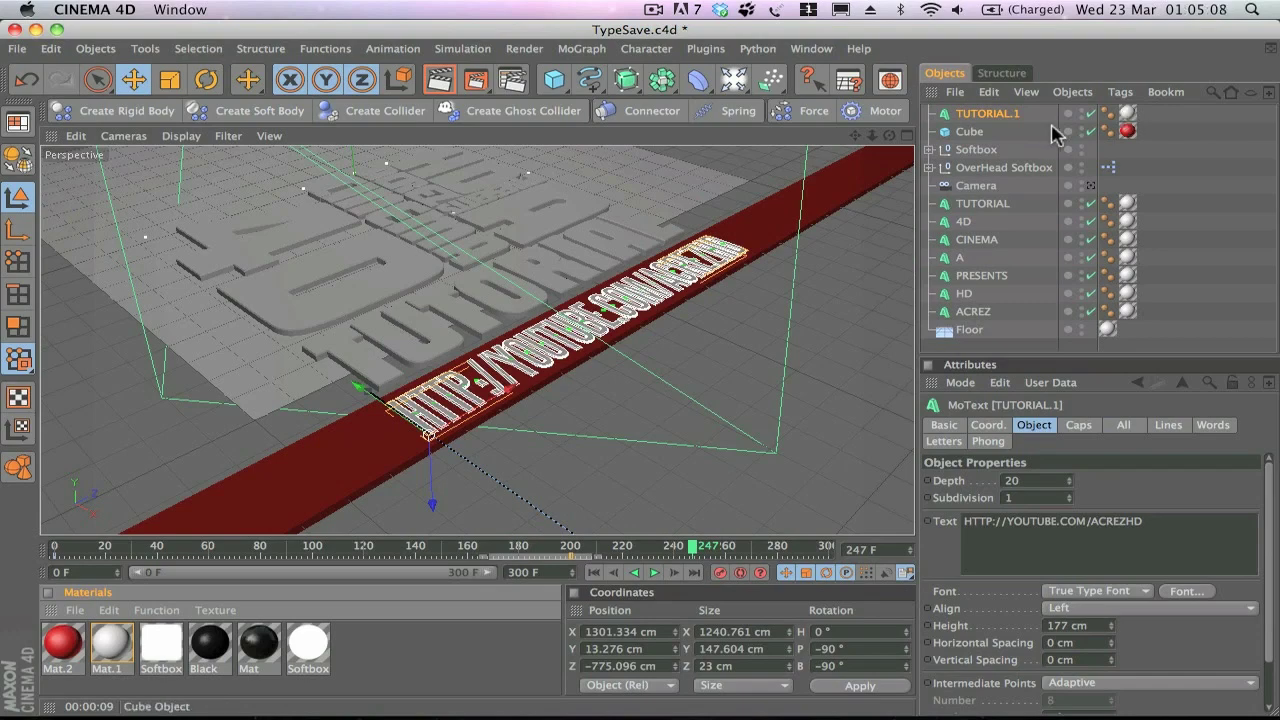
Delete all the keyframes that the web address text inherited from the TUTORIAL text.
left_click_drag(598, 540, 440, 548)
left_click_drag(474, 546, 538, 546)
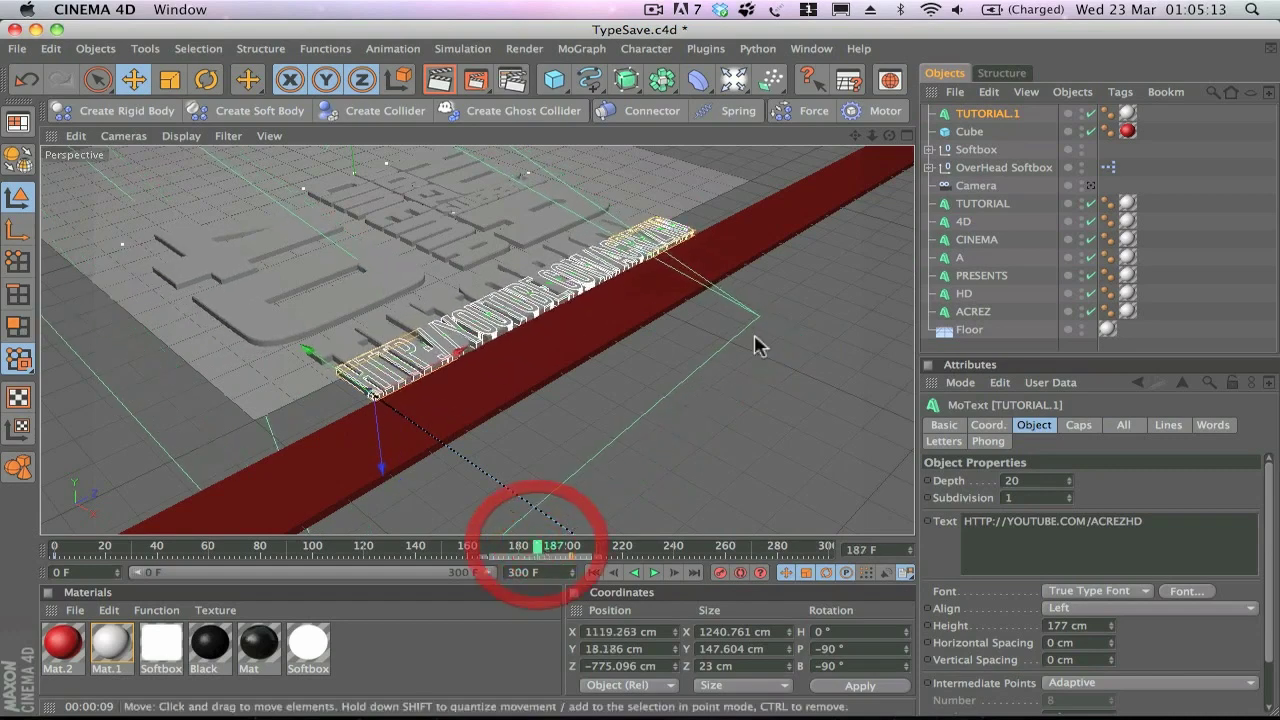
left_click(980, 114)
left_click_drag(612, 562, 5, 568)
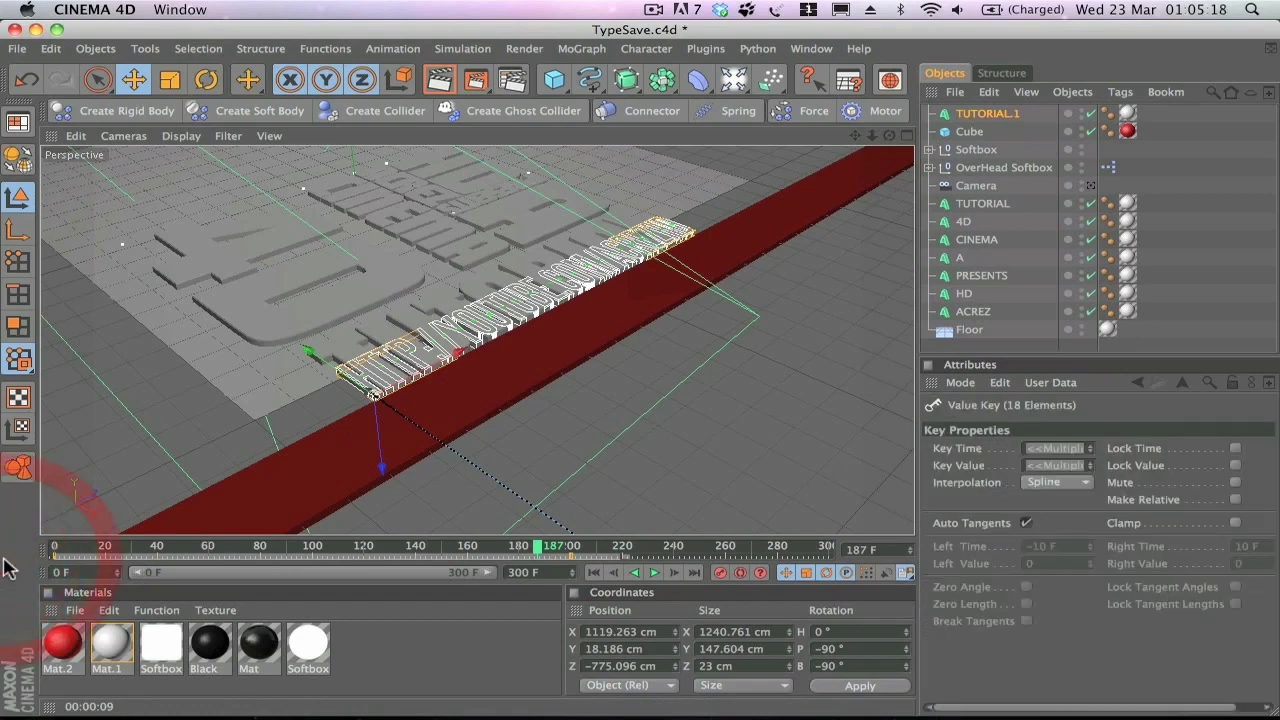
key("Delete")
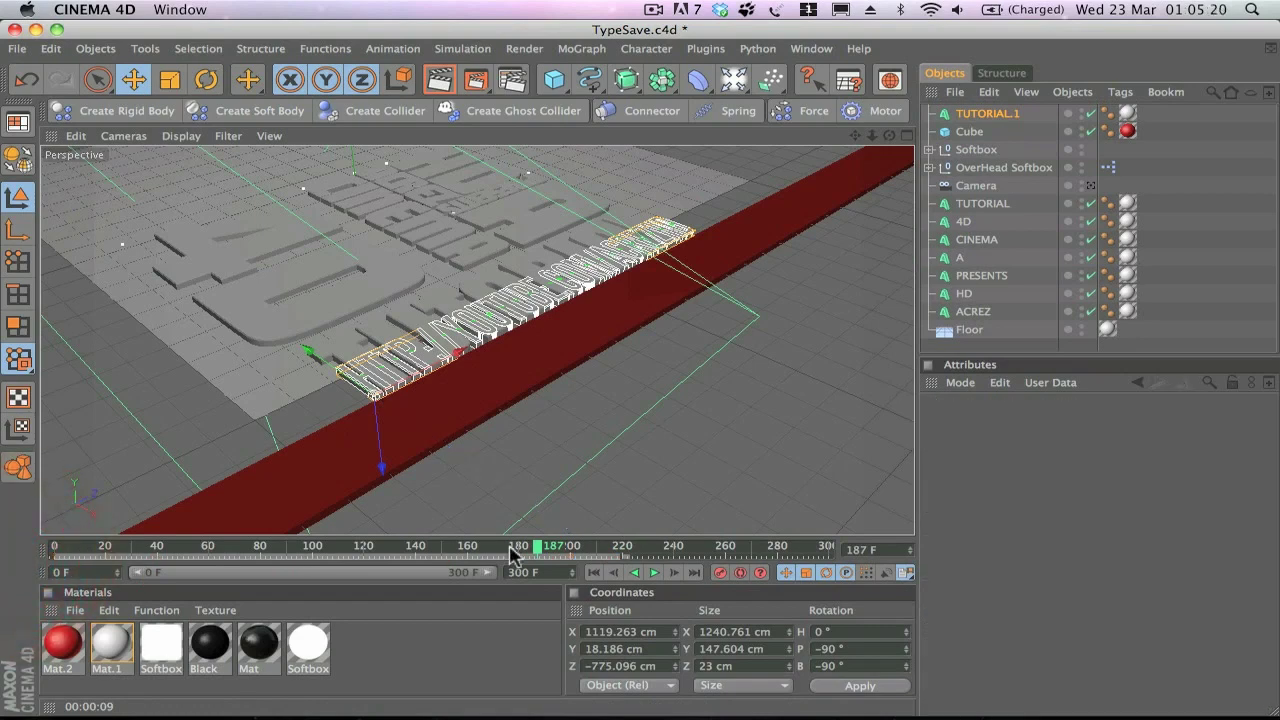
Move the web address text along X to about 1300 cm on the red strip and record its keyframe at frame 250.
left_click_drag(532, 552, 625, 546)
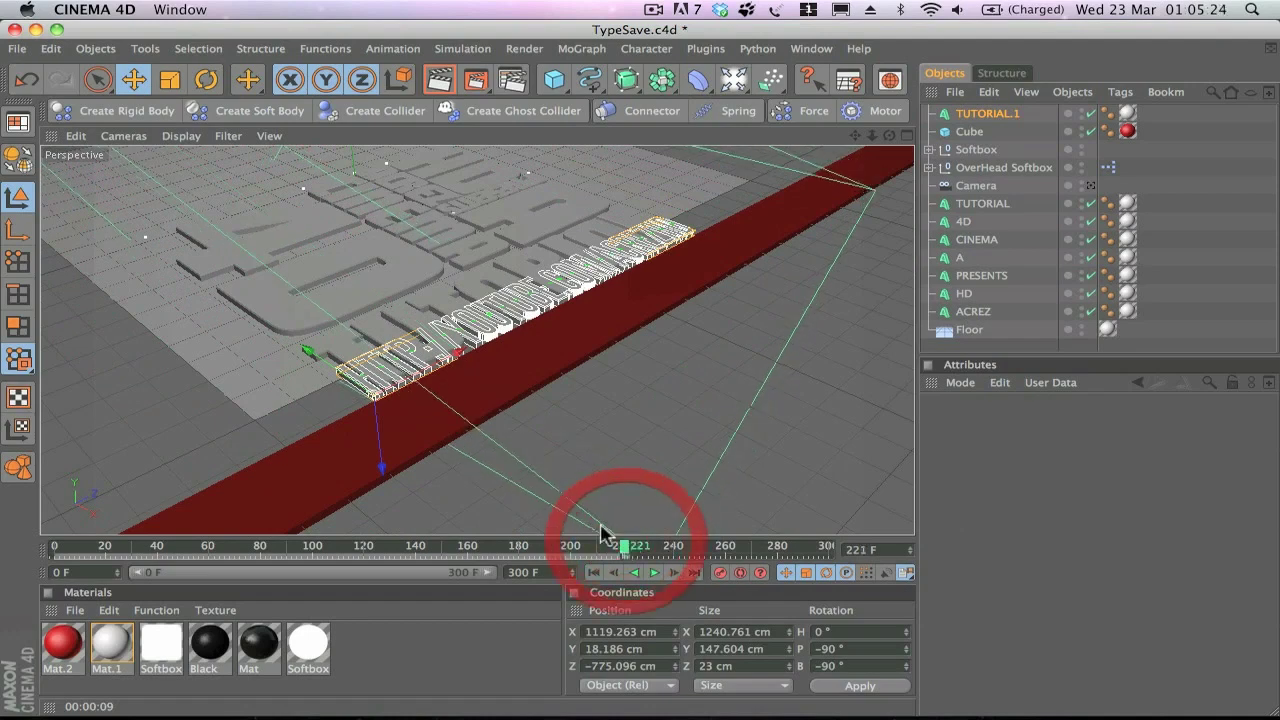
left_click_drag(310, 352, 355, 384)
left_click_drag(652, 546, 700, 549)
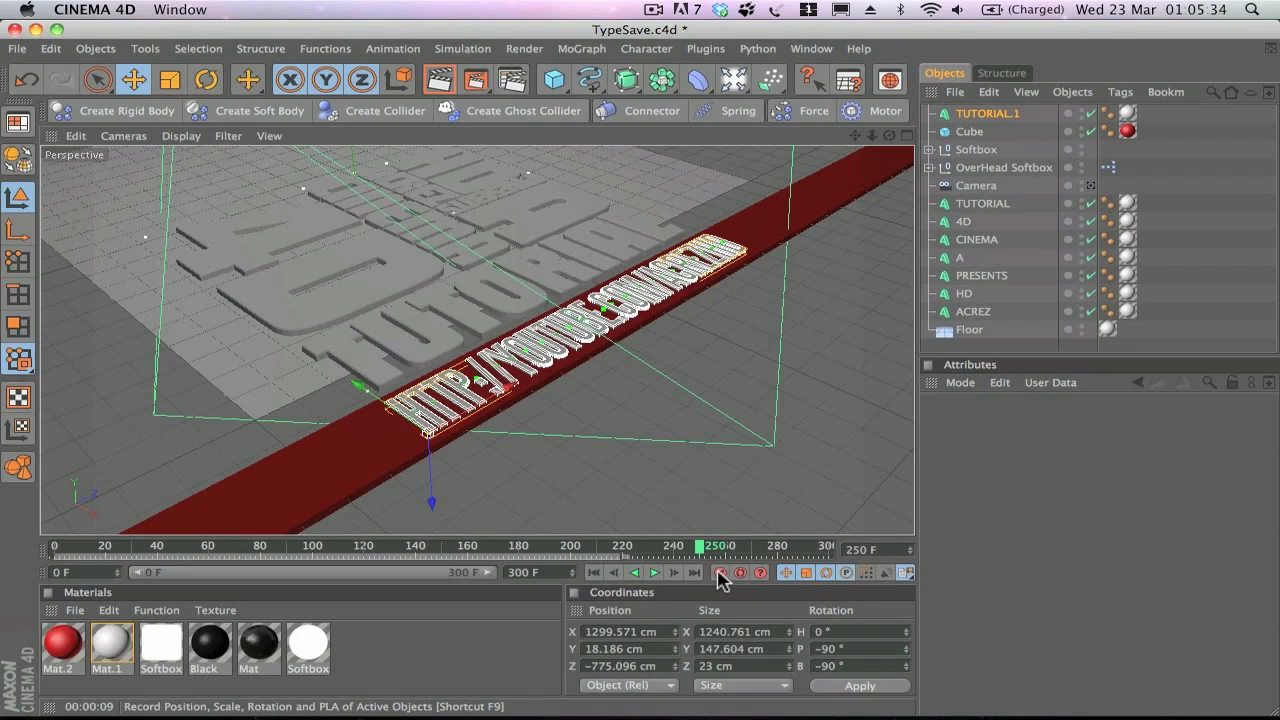
left_click(719, 574)
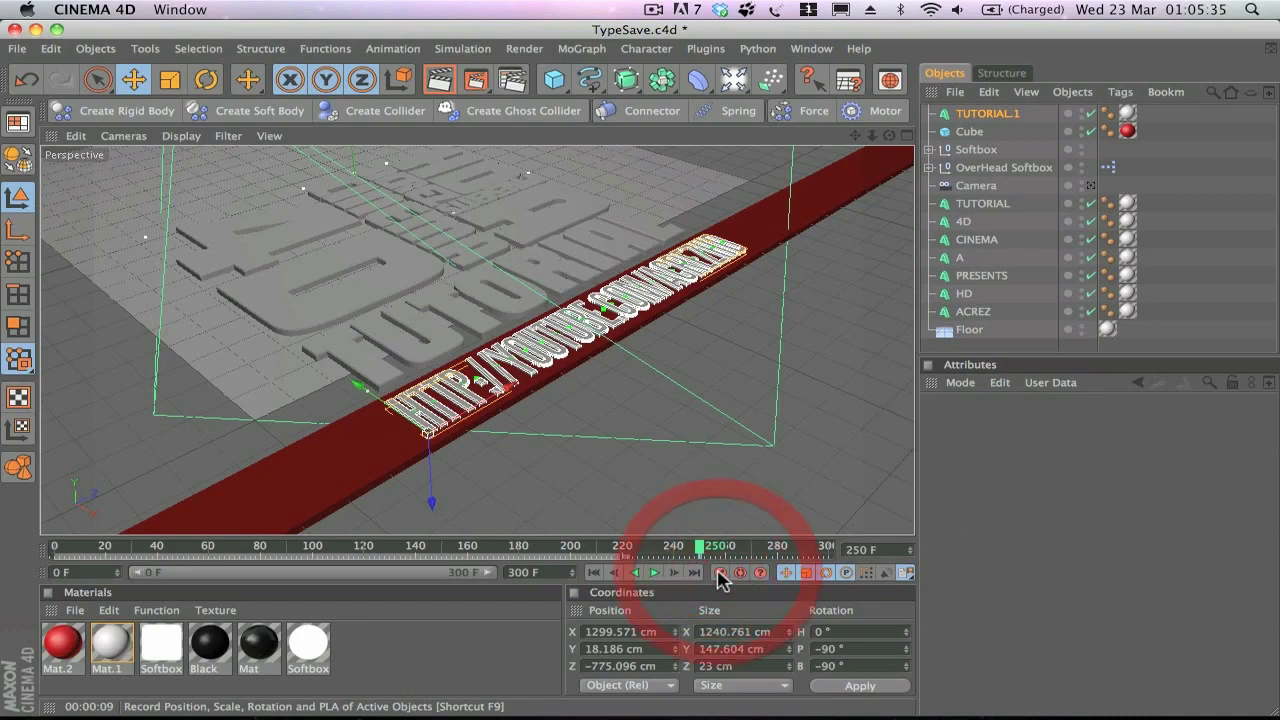
Rename the TUTORIAL.1 text object as URL.
left_click(985, 115)
double_click(985, 115)
type("UR")
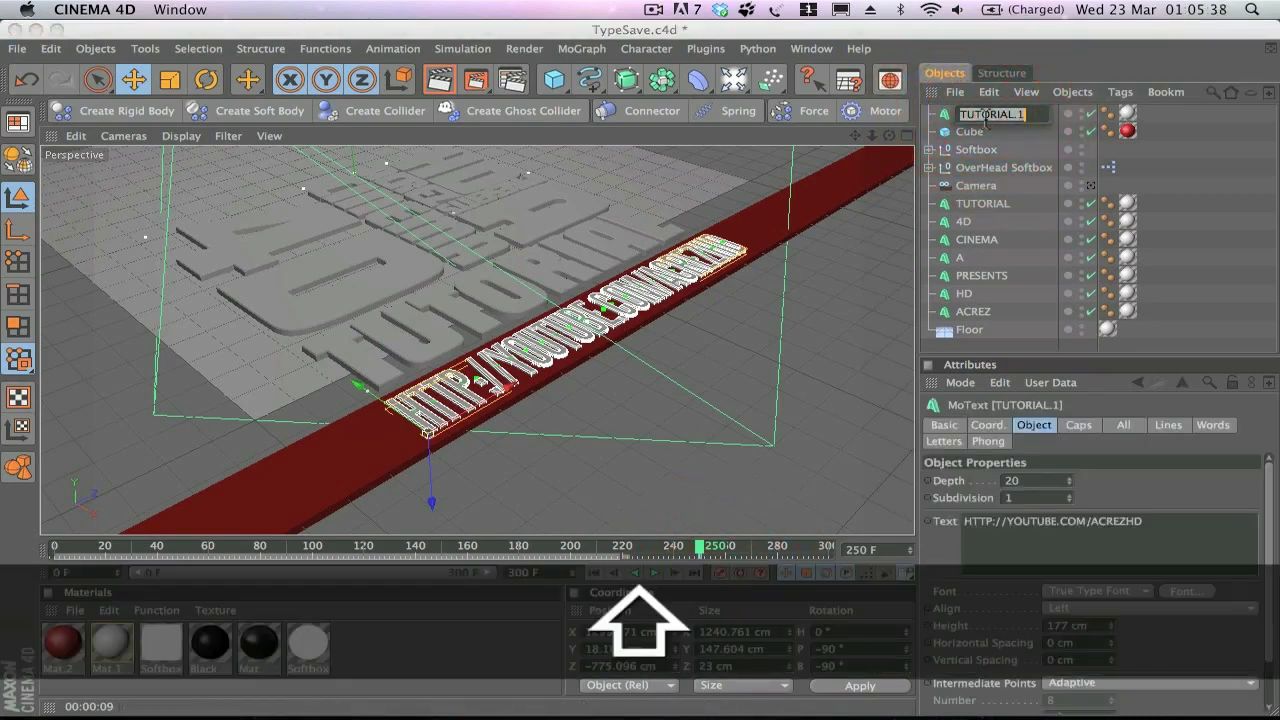
type("L")
key("Return")
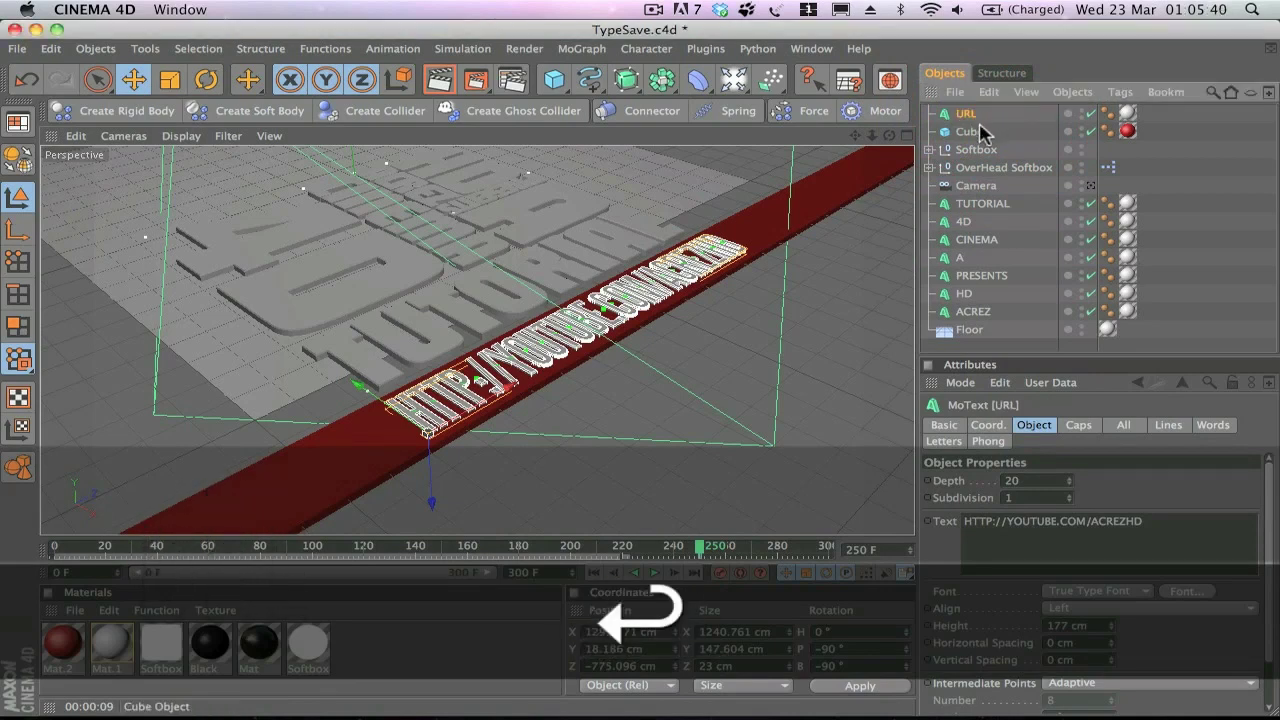
Record a keyframe for the Cube strip at frame 250 and go to frame 200.
left_click(976, 133)
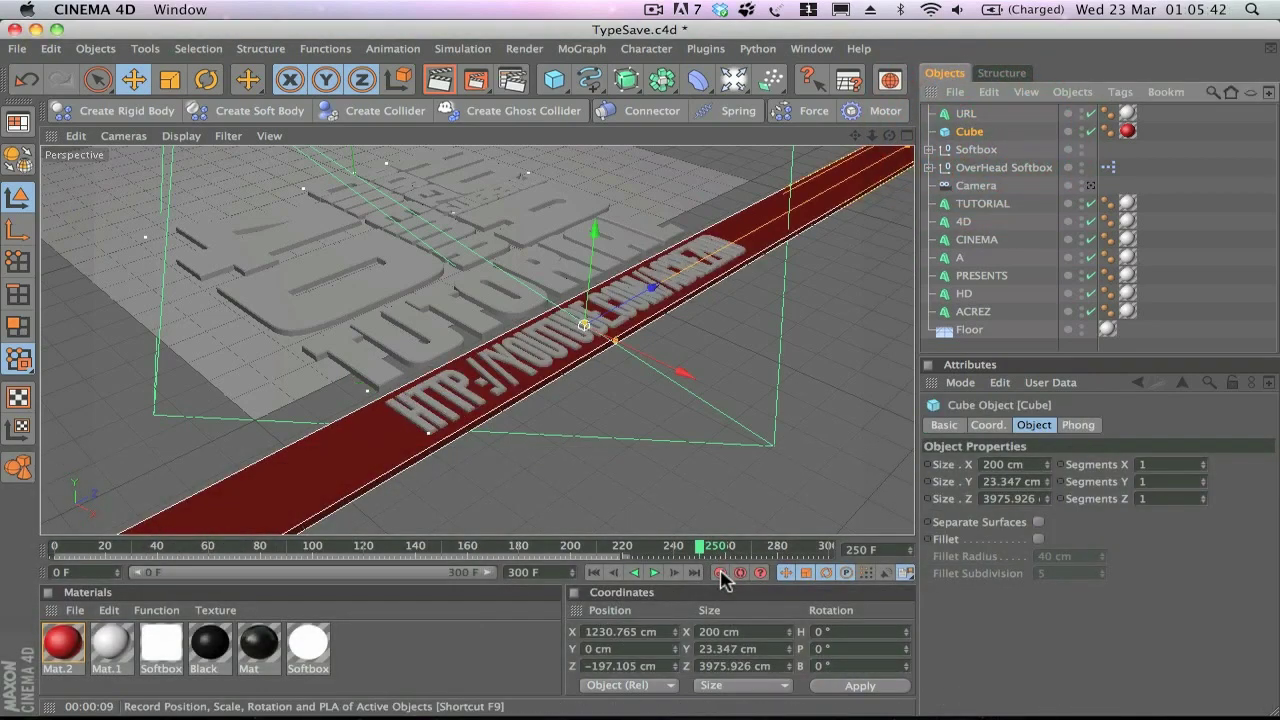
left_click(720, 573)
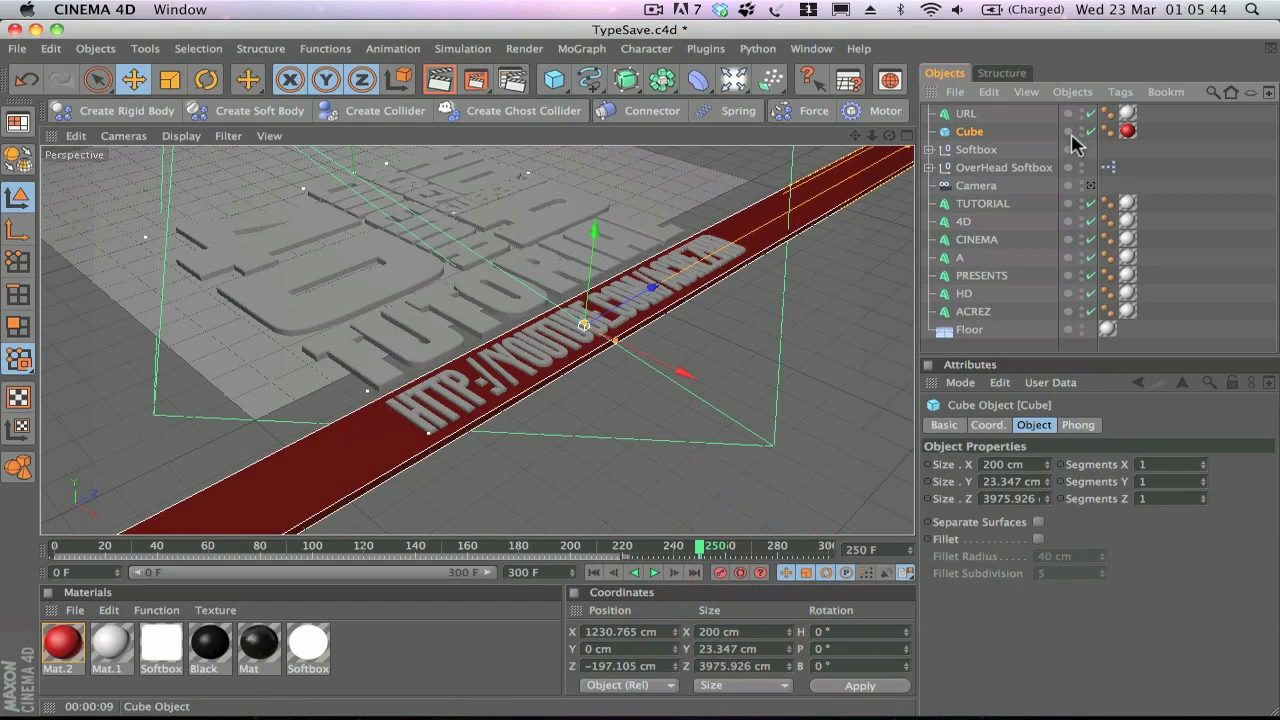
left_click_drag(632, 540, 572, 551)
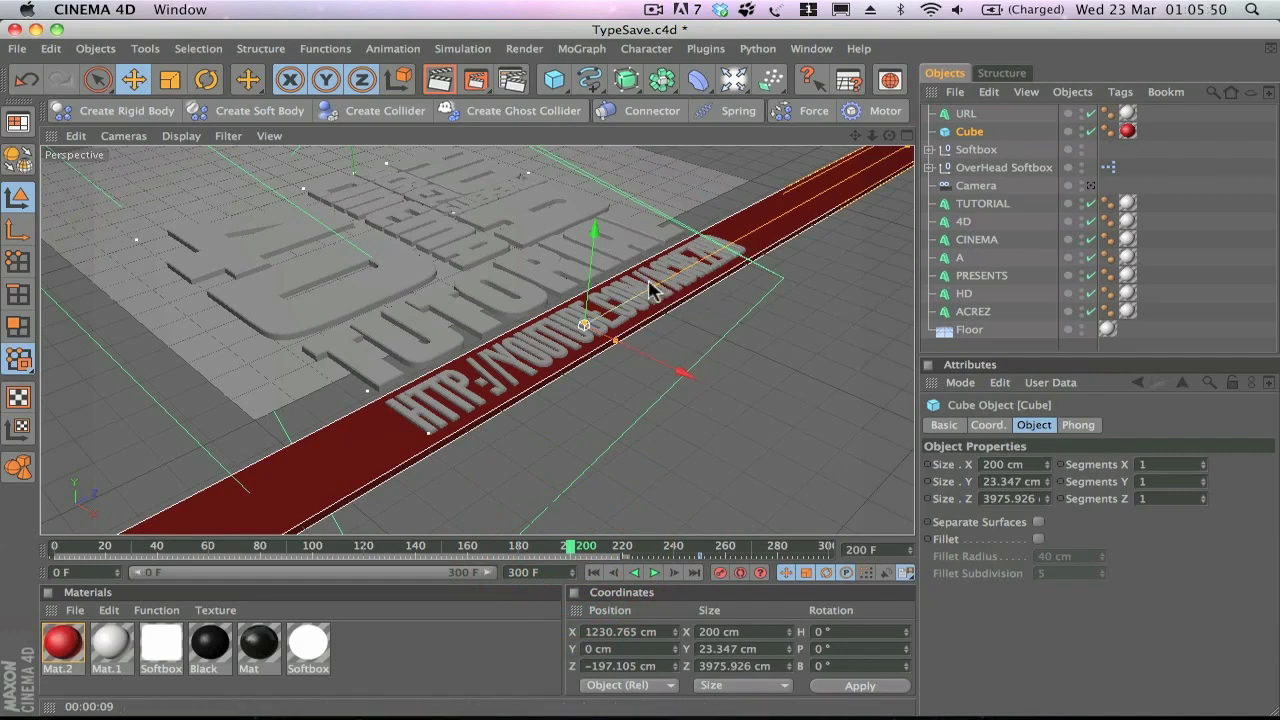
Move the URL text along Z to about -3773 cm, off the end of the strip, and record its keyframe at frame 200.
left_click_drag(655, 293, 650, 289)
key("super+z")
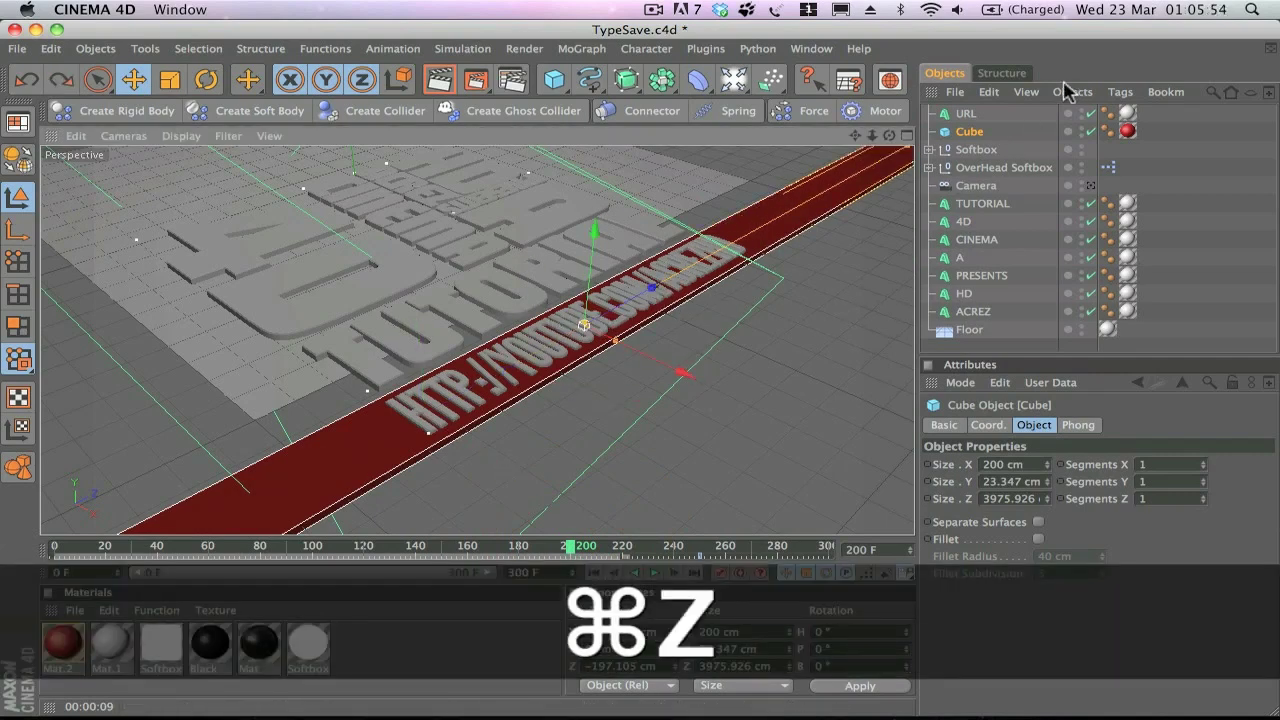
left_click(965, 113)
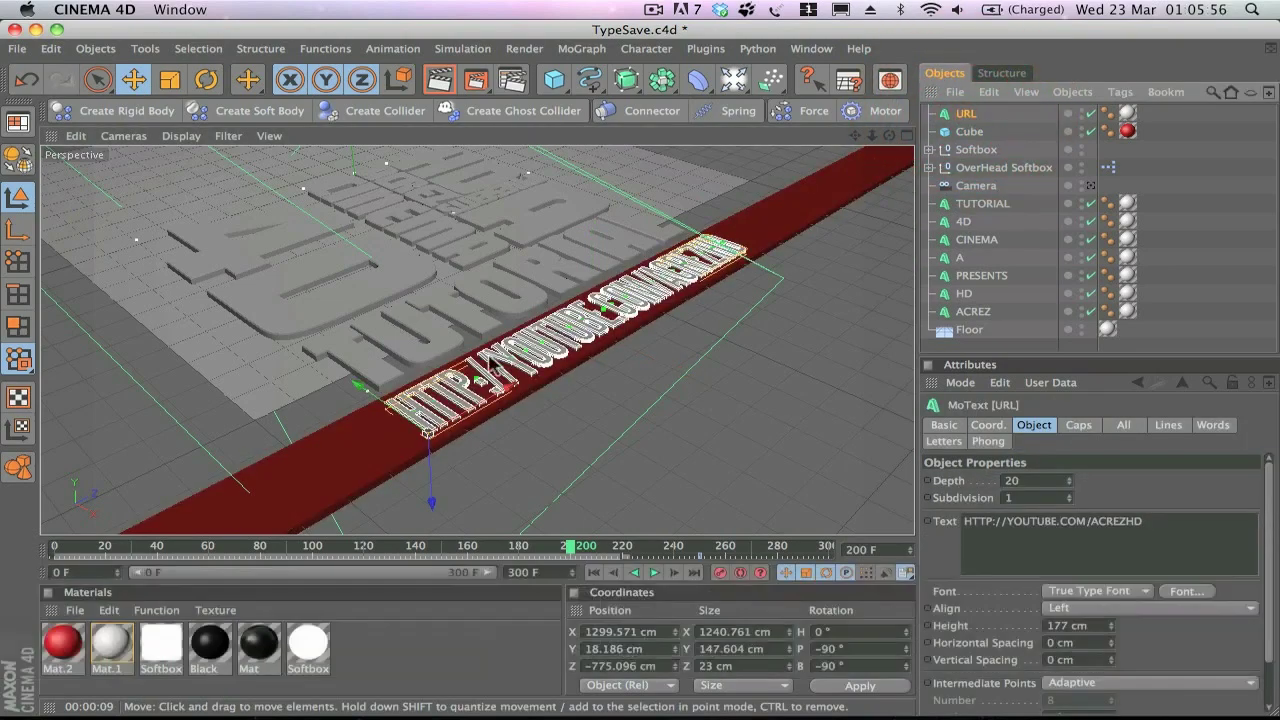
left_click_drag(505, 392, 276, 518)
left_click_drag(400, 430, 423, 434)
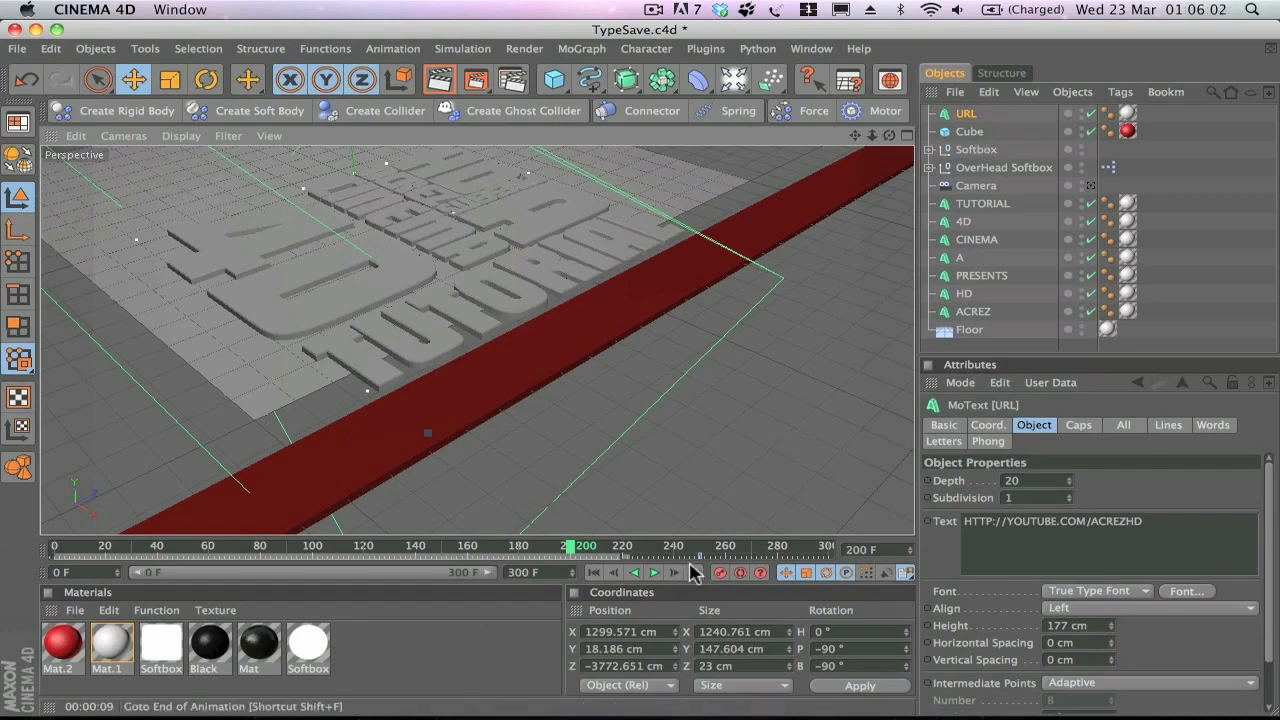
left_click(720, 572)
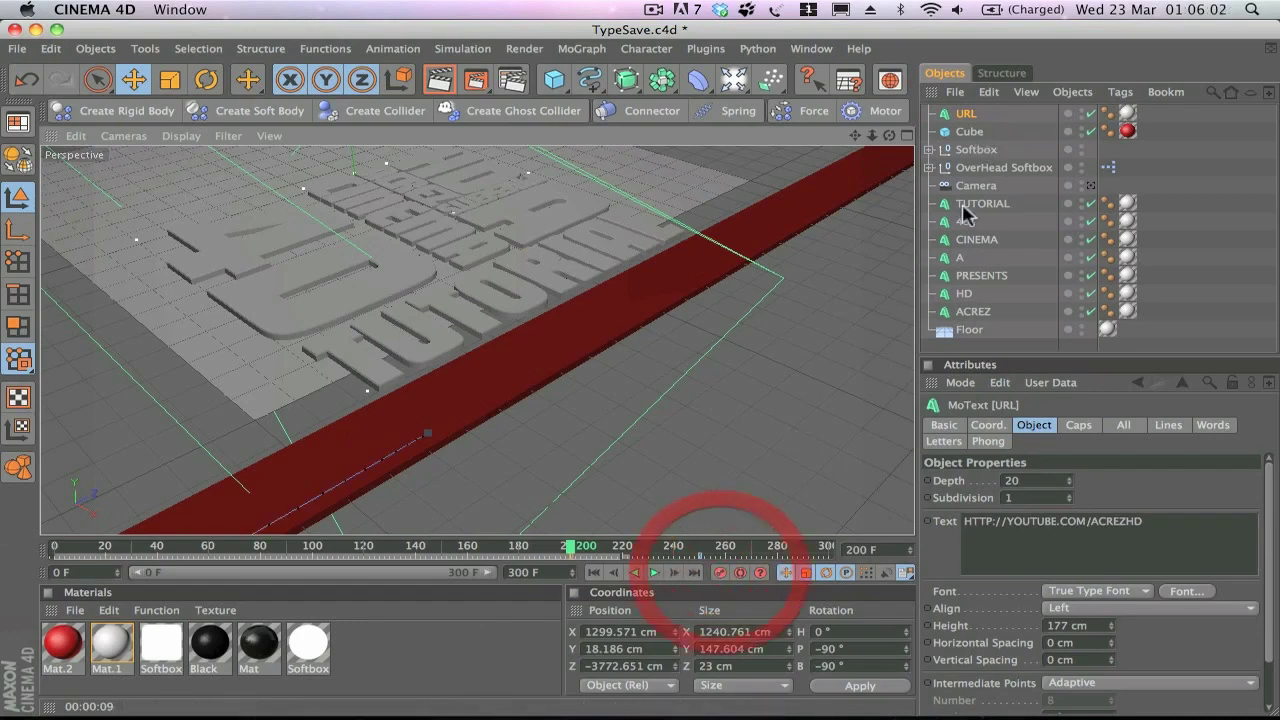
Move the red Cube strip along Z to about 4865 cm and record its keyframe at frame 200.
left_click(972, 132)
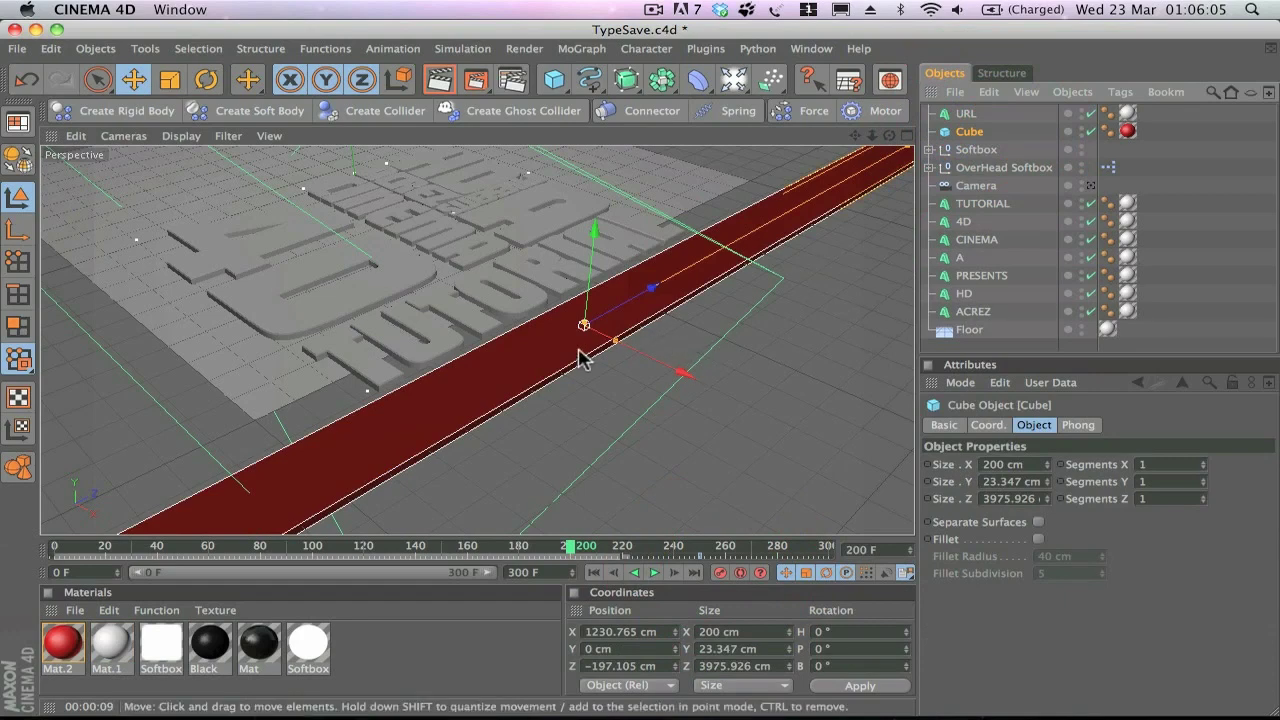
left_click_drag(651, 288, 620, 316)
scroll(618, 318, "down", 5)
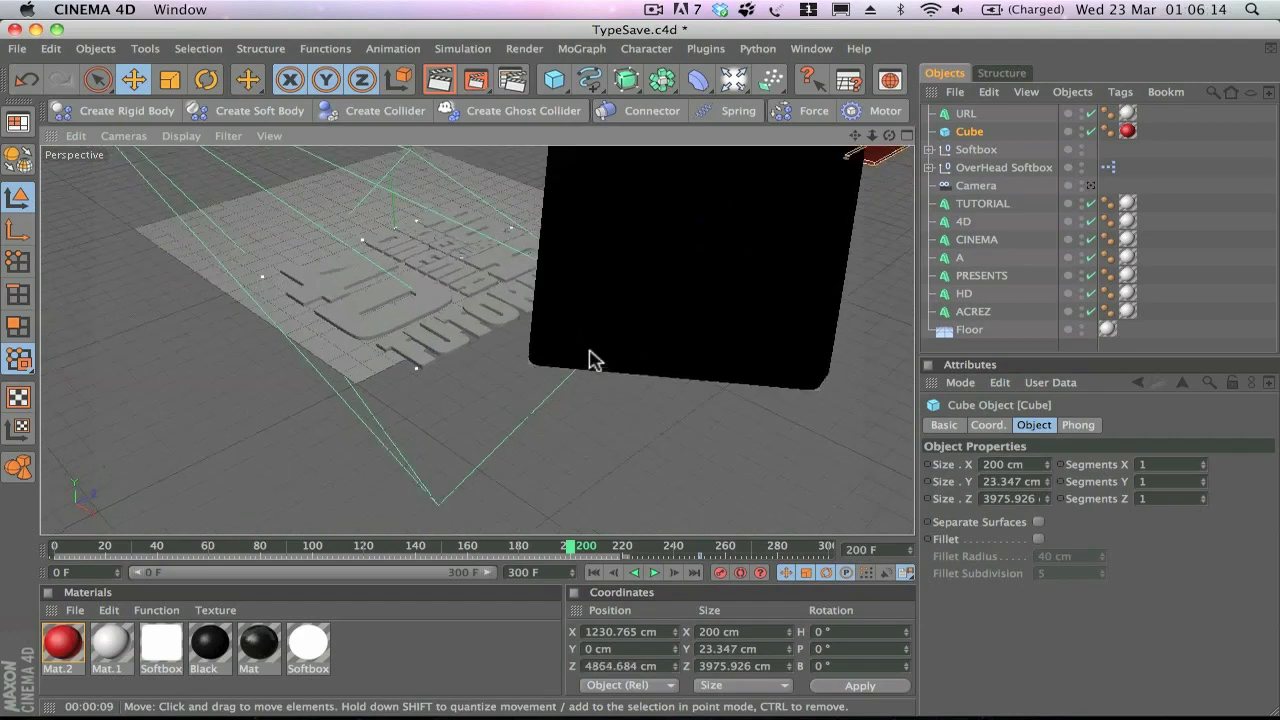
scroll(590, 360, "up", 5)
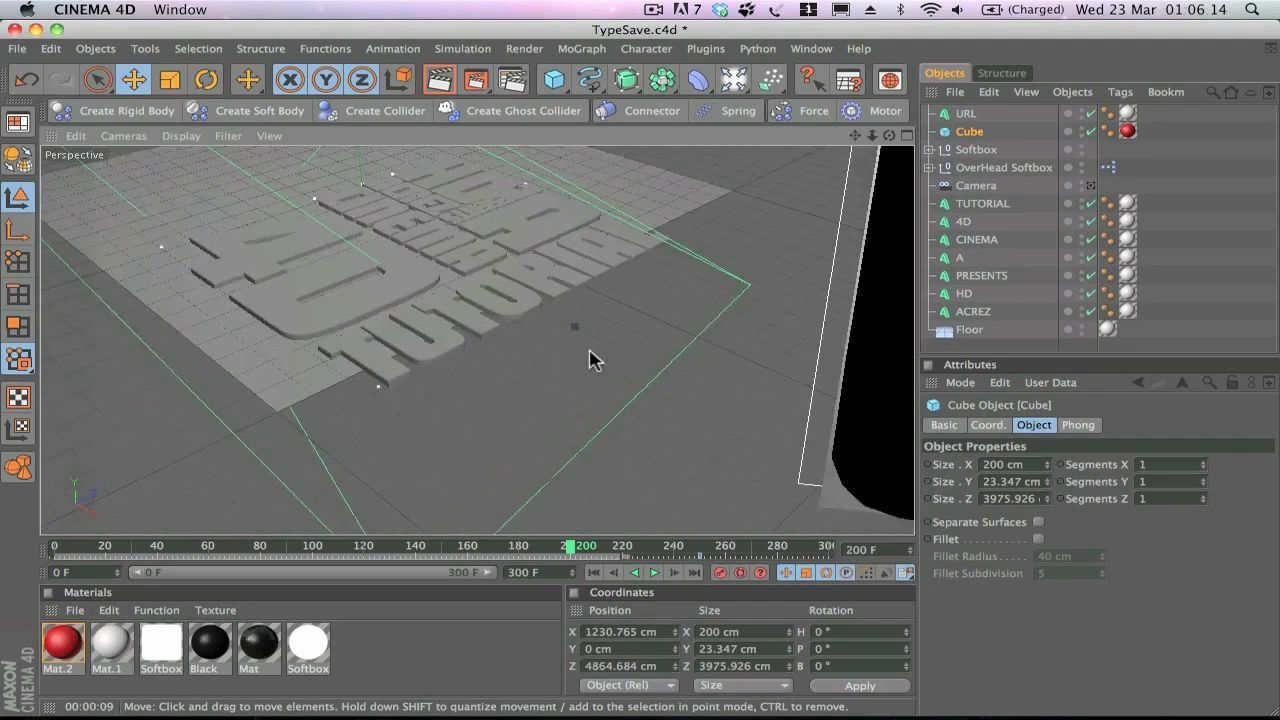
left_click(720, 572)
Return to frame 0, switch the view to the scene's Camera and play the animation to check the strip and URL motion.
left_click(593, 572)
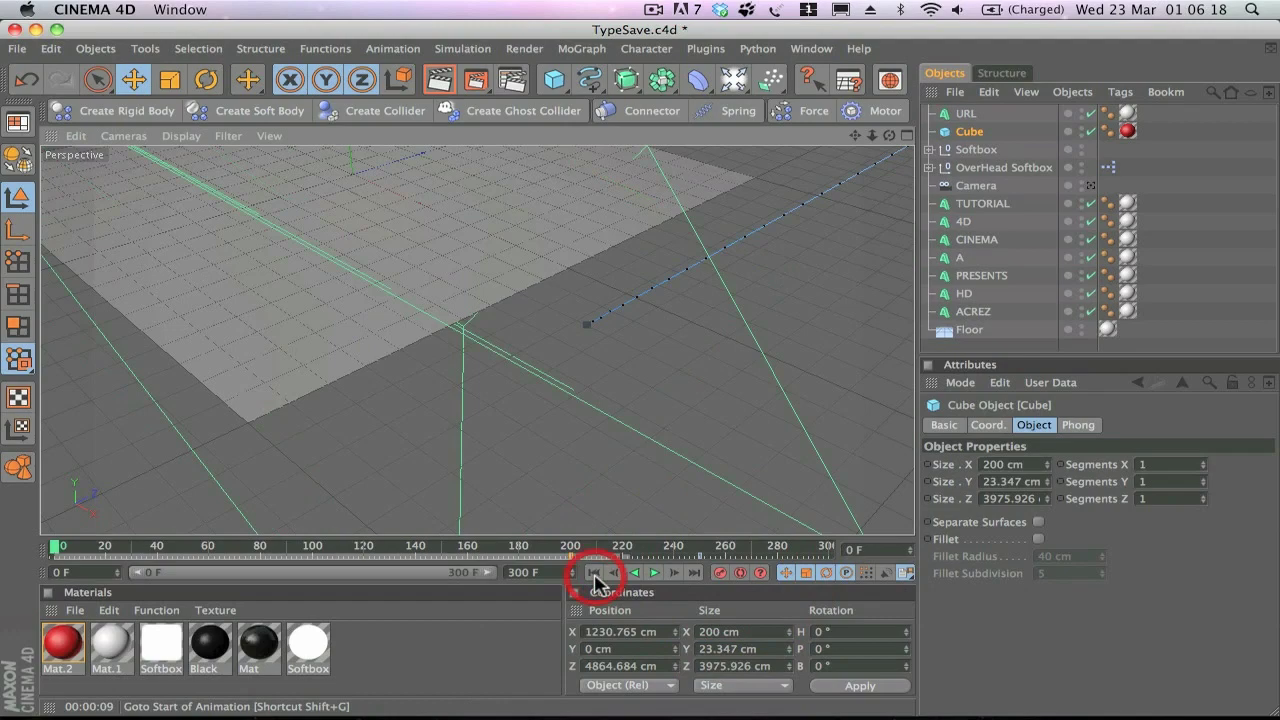
left_click(1090, 185)
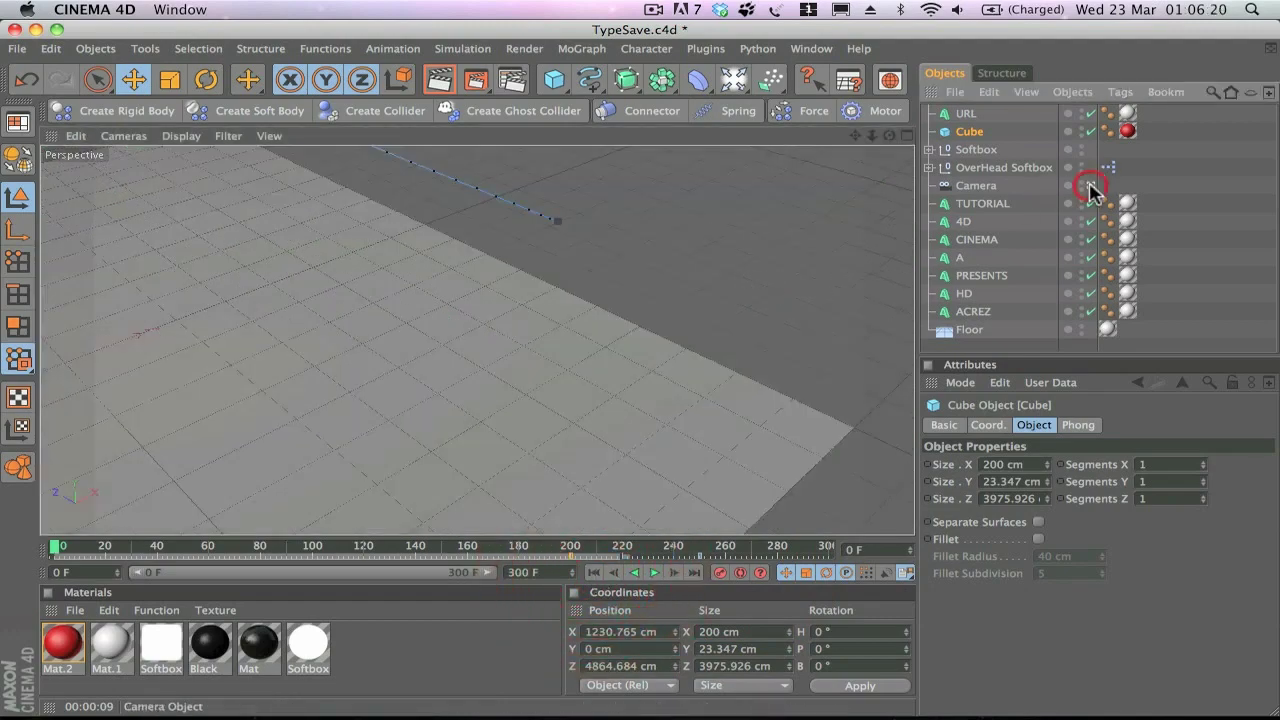
left_click(655, 572)
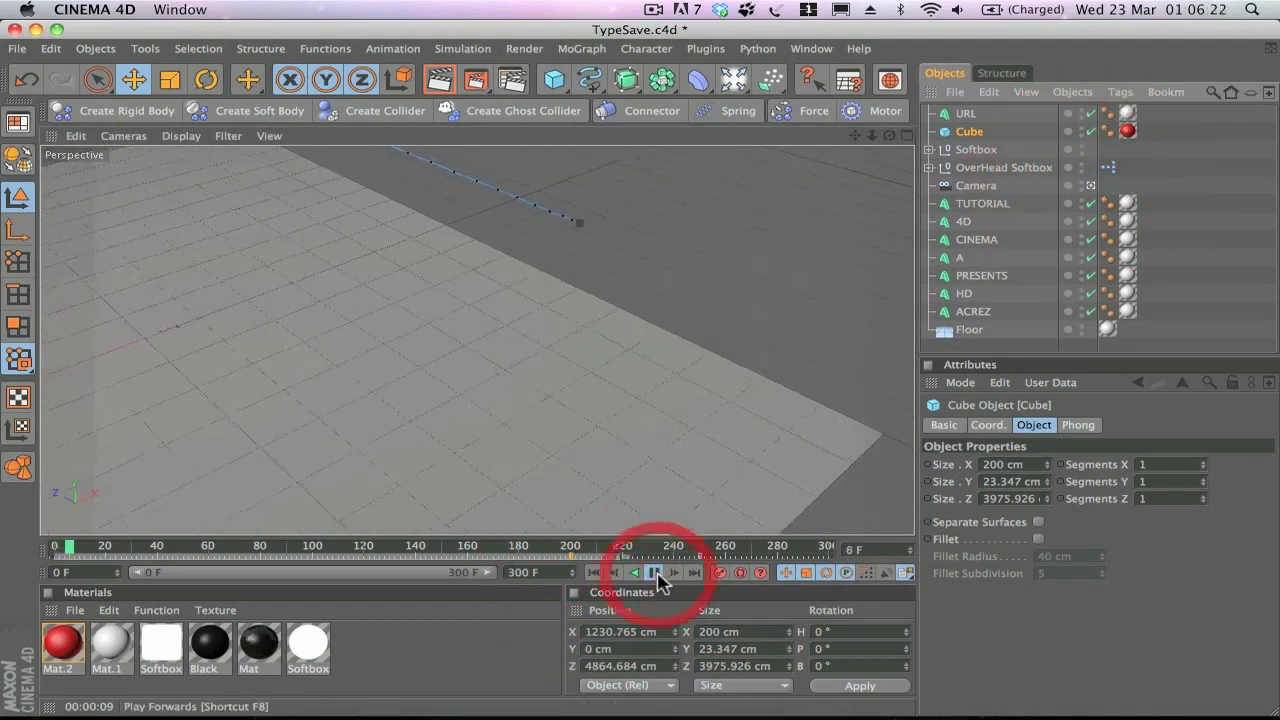